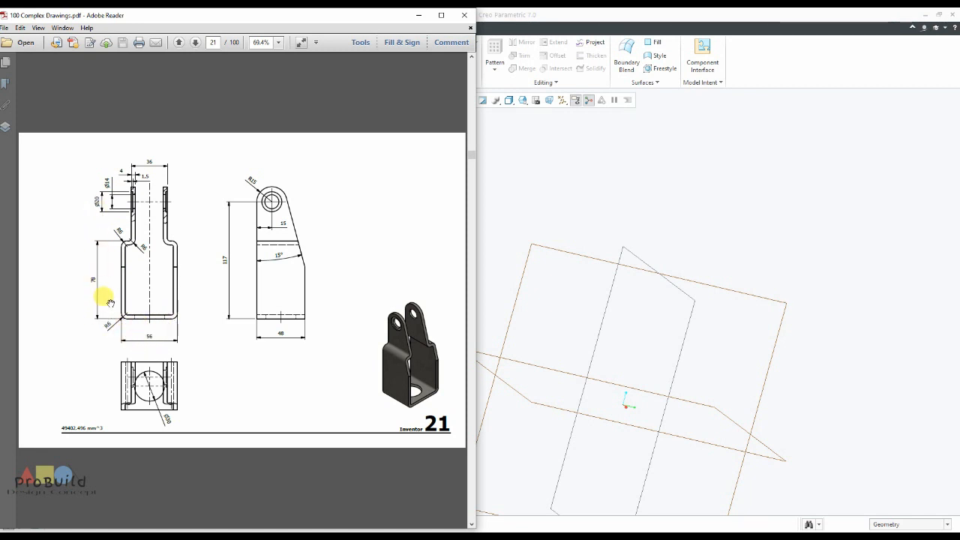
Switch to Creo Parametric and start an Extrude sketch on the FRONT plane, viewed flat with datum plane display off
left_click(577, 159)
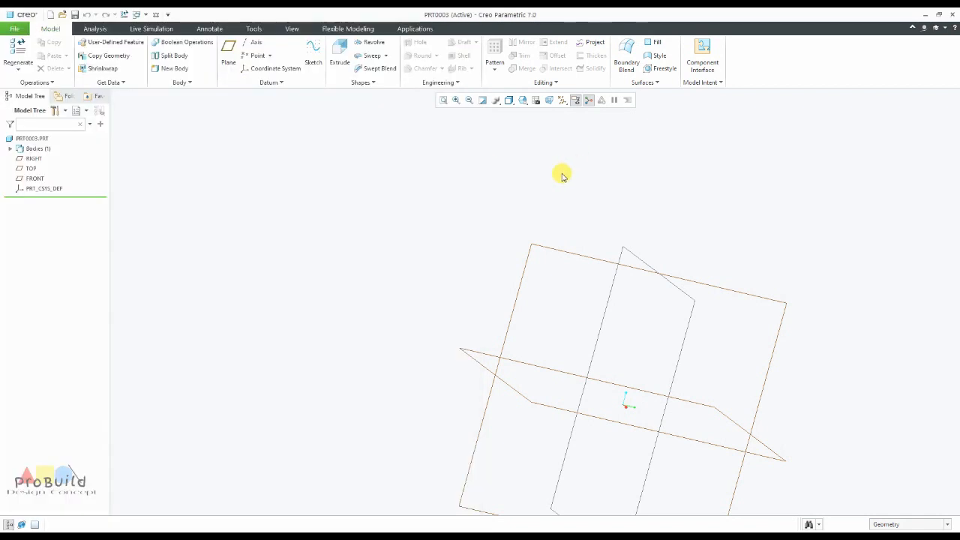
left_click(549, 253)
left_click(35, 178)
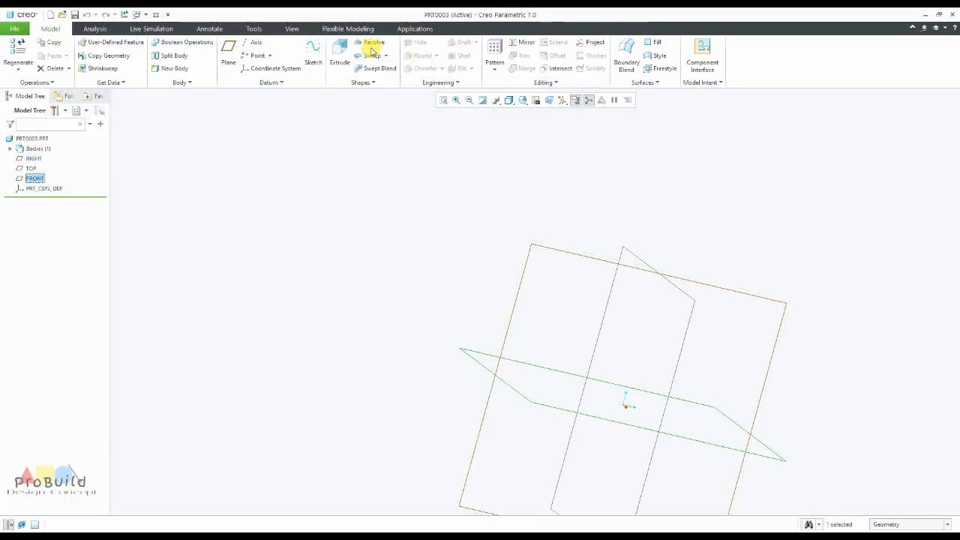
left_click(340, 52)
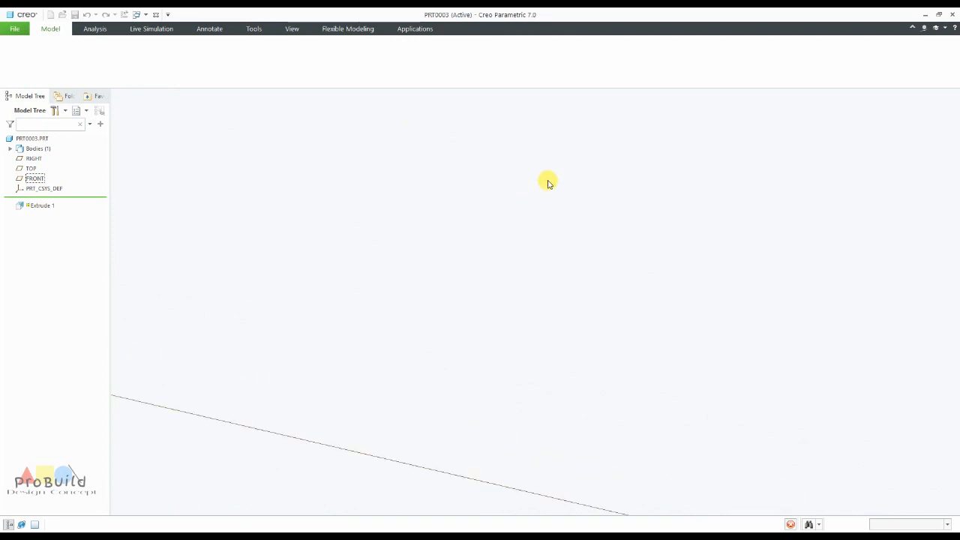
left_click(556, 100)
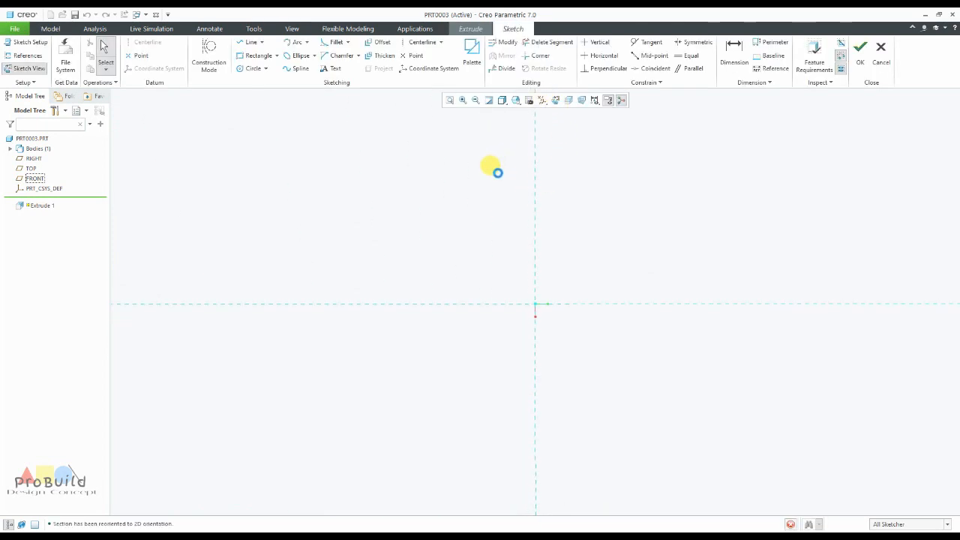
left_click(544, 100)
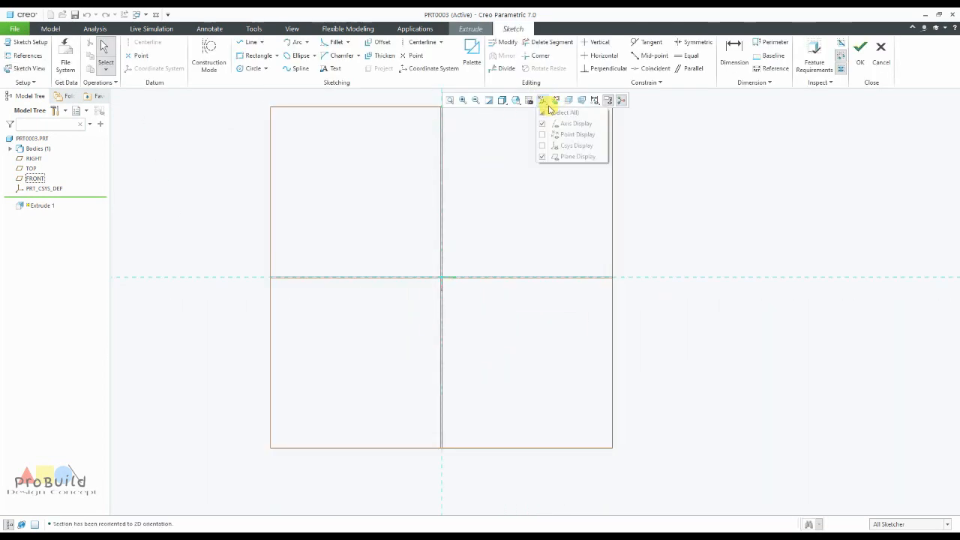
left_click(567, 156)
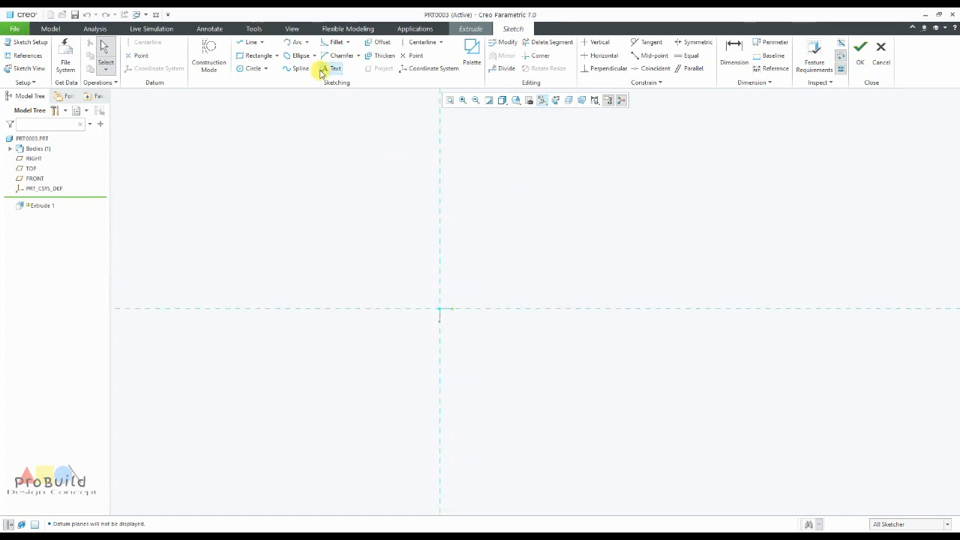
Add a vertical and a horizontal centerline along the sketch references, crossing at the origin
left_click(422, 43)
left_click(439, 131)
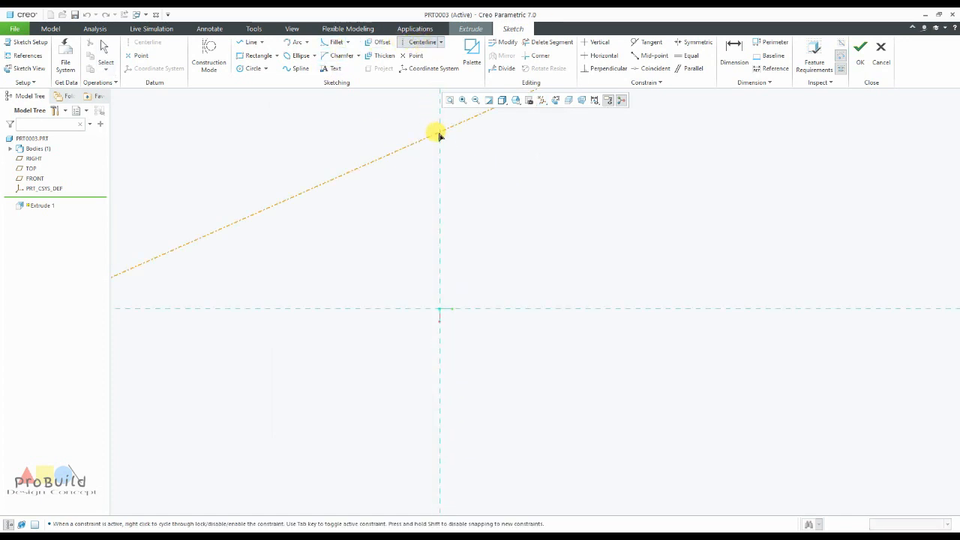
left_click(440, 184)
left_click(510, 308)
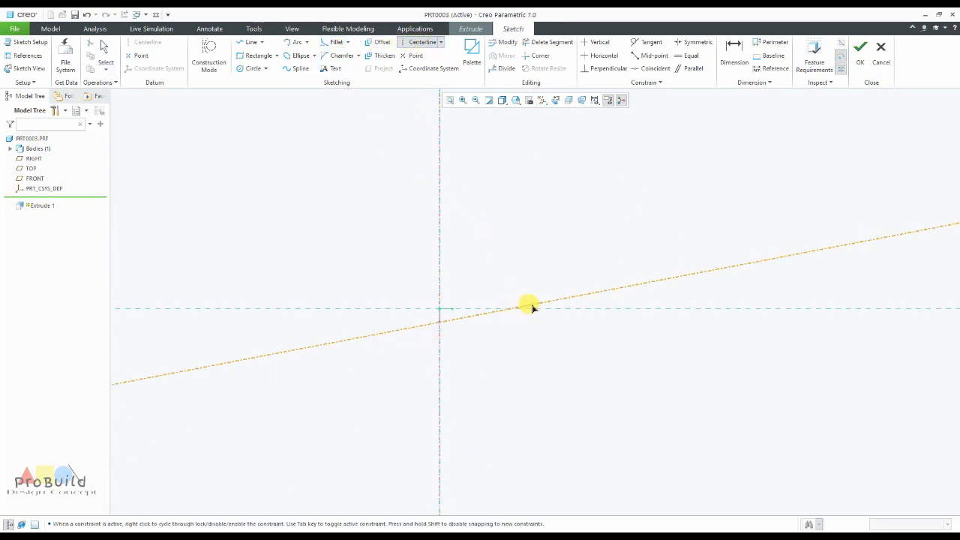
left_click(545, 309)
middle_click(529, 266)
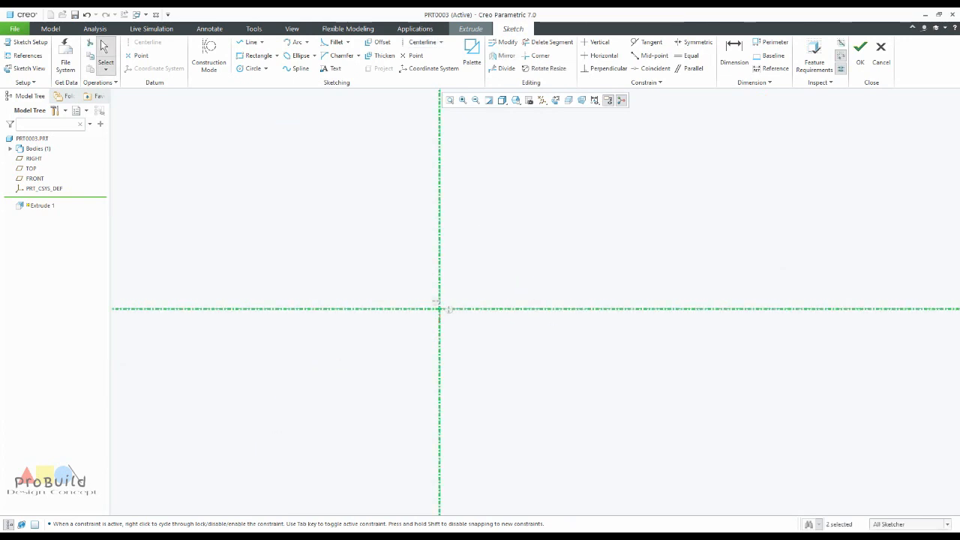
Consult the bracket drawing and sketch a base line about 222 long on the horizontal centerline, crossing the vertical centerline
key("alt+Tab")
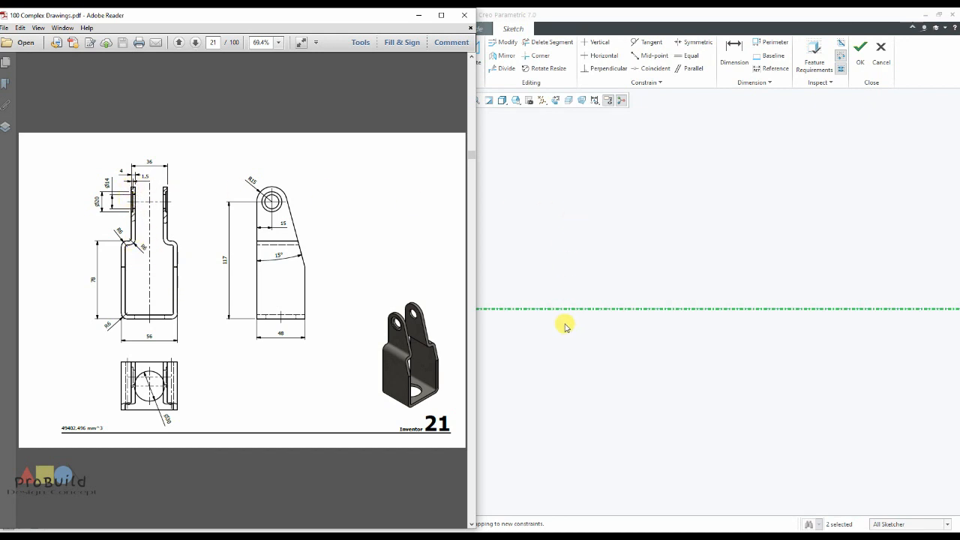
left_click(568, 368)
mouse_move(462, 283)
middle_mouse_down("shift")
mouse_move(491, 308)
mouse_move(409, 386)
middle_mouse_up("shift")
left_click(247, 41)
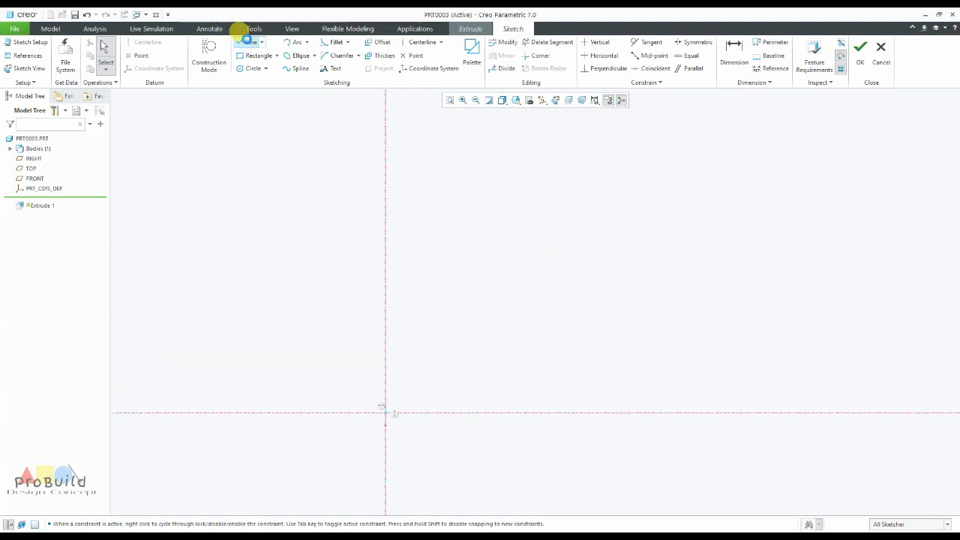
left_click(286, 413)
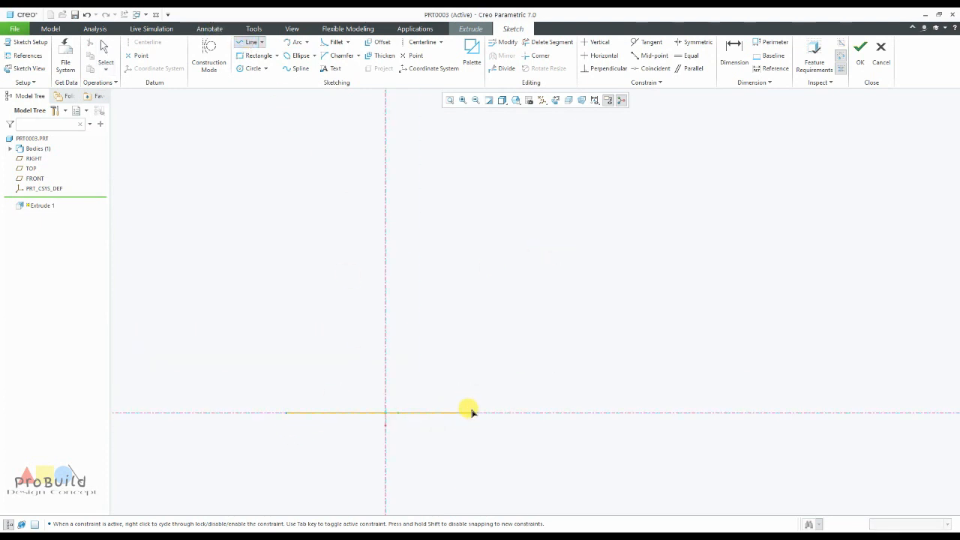
left_click(472, 413)
middle_click(475, 376)
Make the base line's two endpoints symmetric about the vertical centerline
left_click(694, 42)
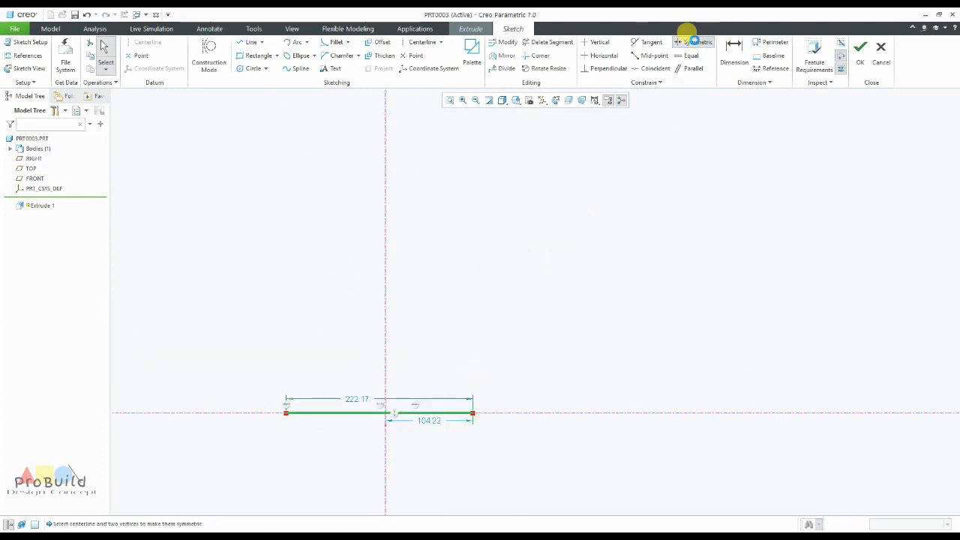
left_click(471, 412)
left_click(286, 413)
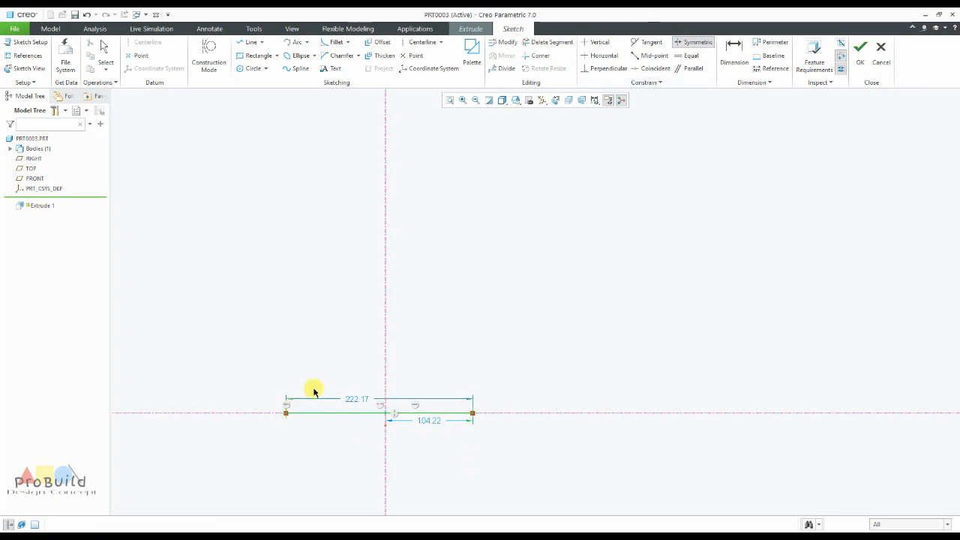
left_click(385, 360)
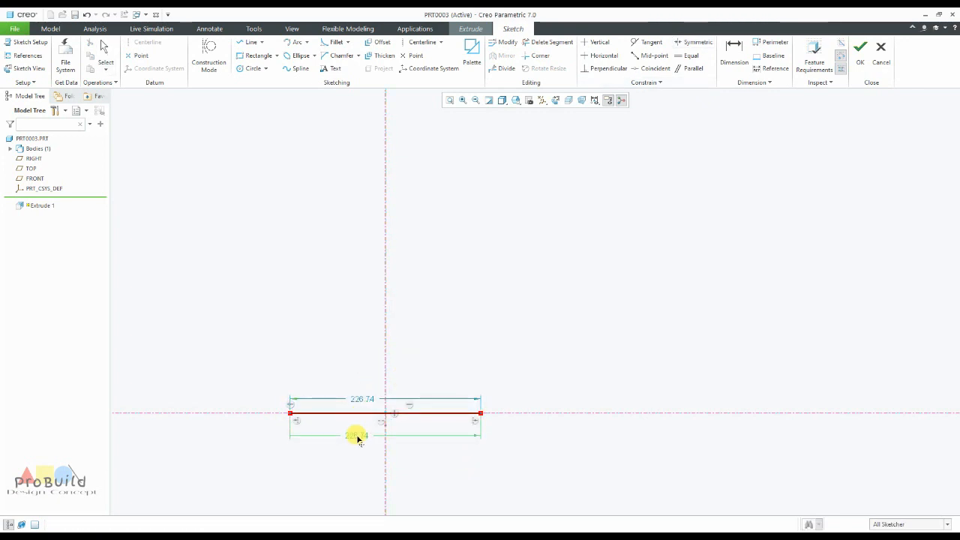
Place the base line's length dimension below it and set it to 56
left_click(357, 437)
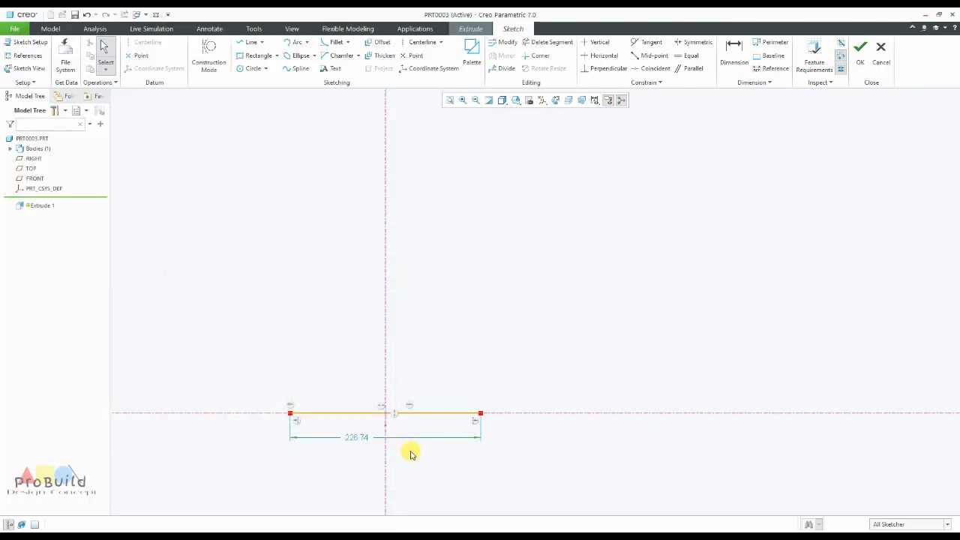
double_click(364, 436)
type("56")
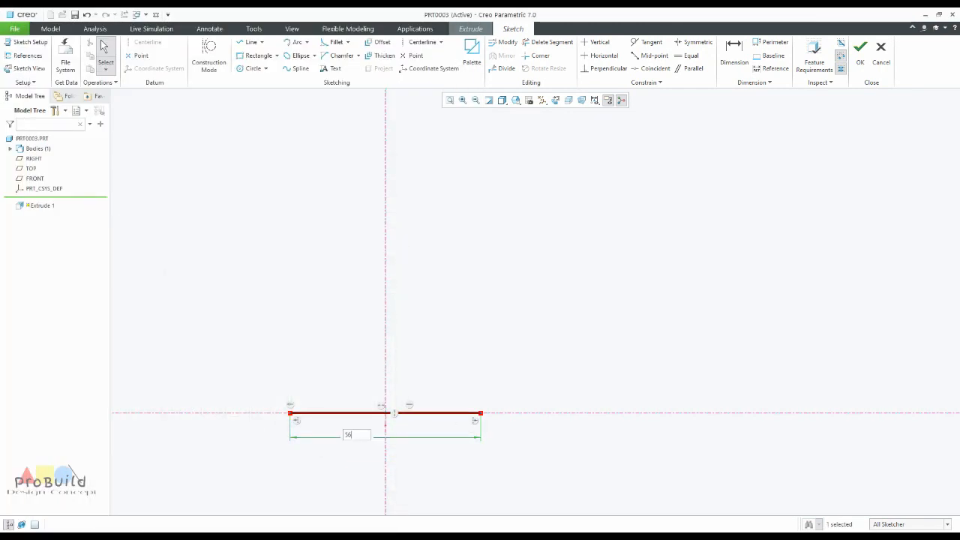
key("Return")
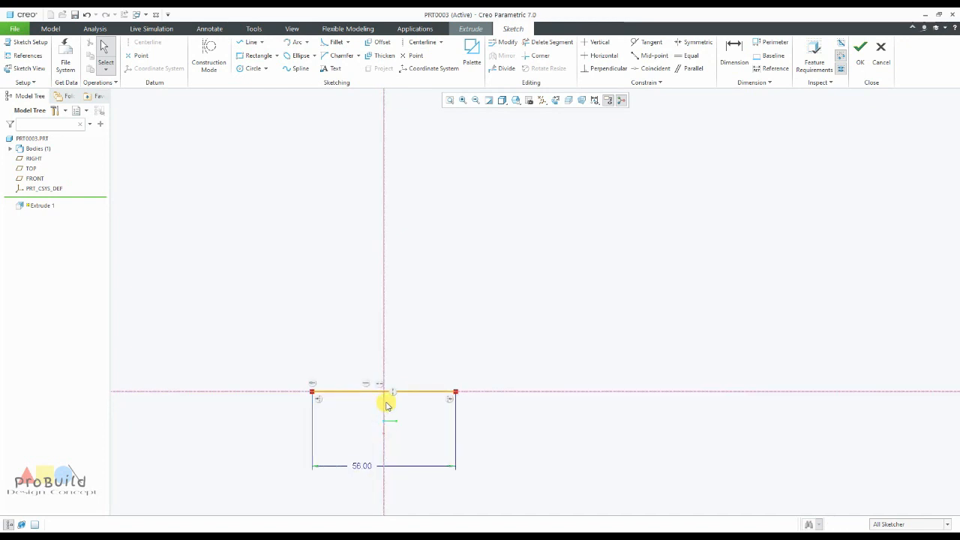
Sketch a vertical line up from the base line's right end and set its length to 78
left_click(248, 42)
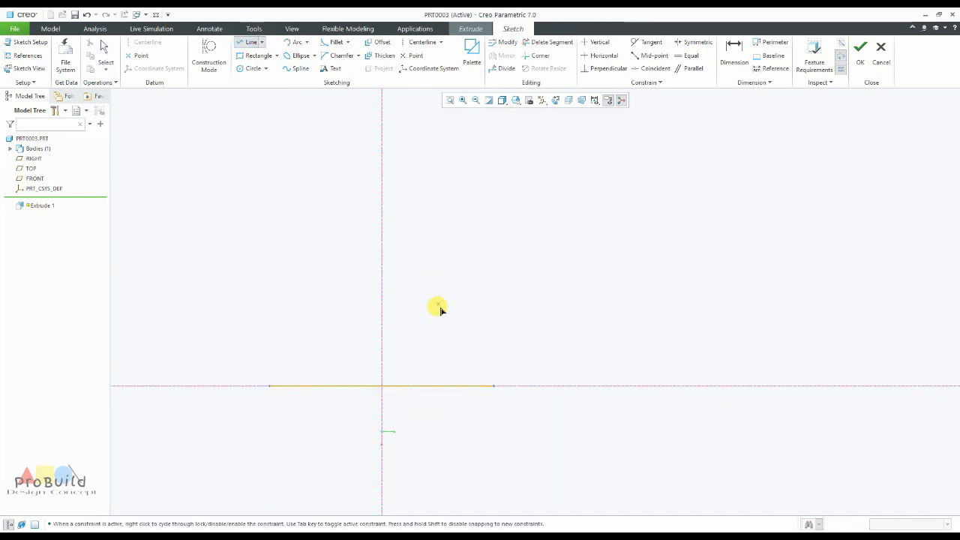
left_click(494, 386)
left_click(493, 220)
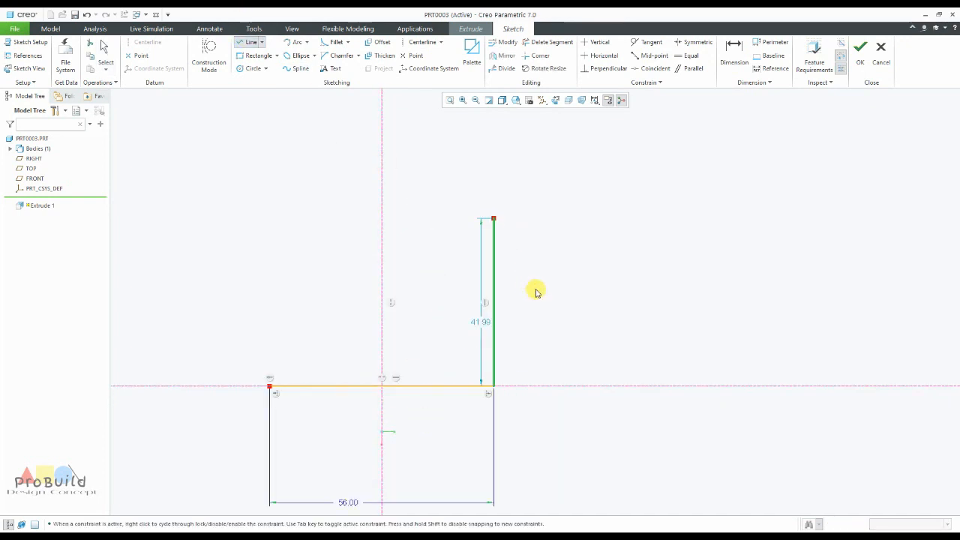
middle_click(536, 290)
left_click_drag(467, 311, 576, 325)
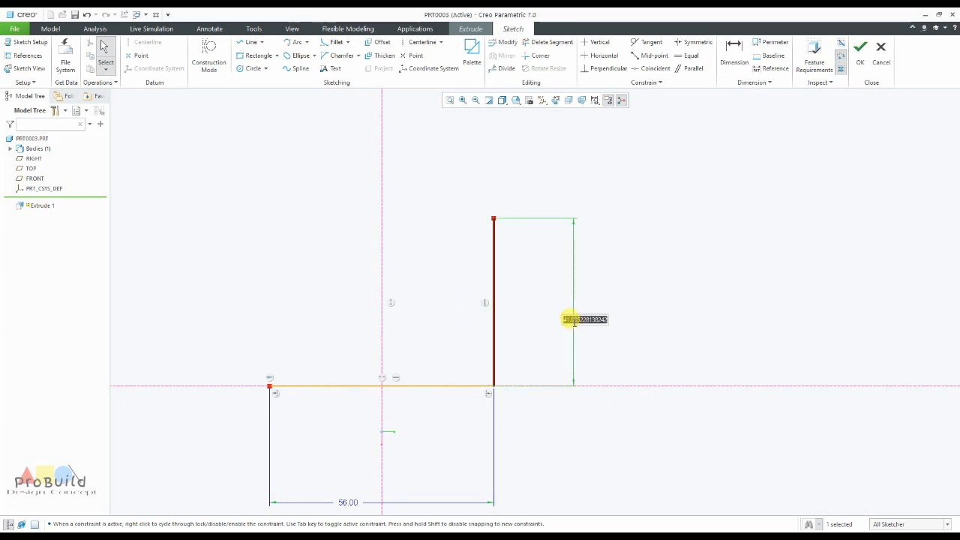
key("Return")
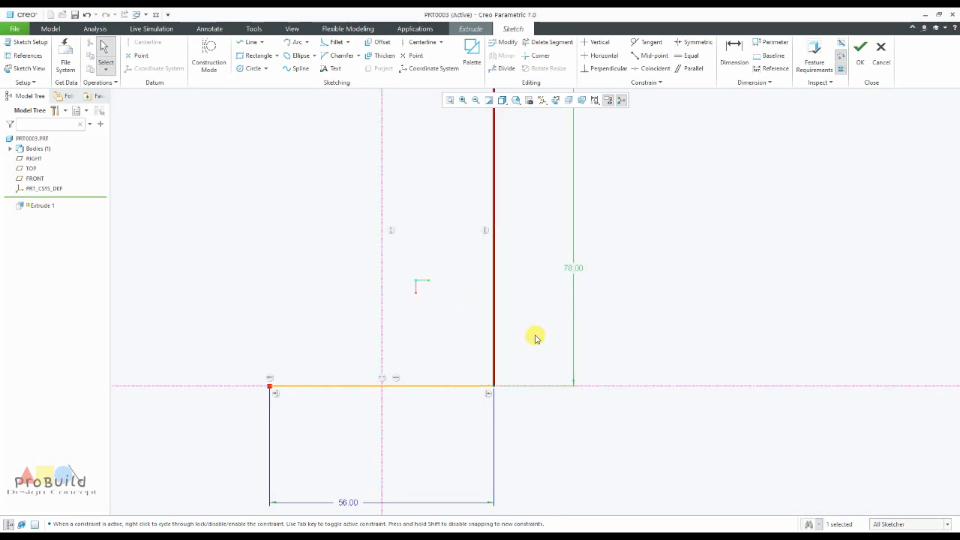
Check the bracket drawing and sketch a short horizontal line centred on the vertical centerline, about 153 above the base line
scroll(508, 375, "up", 3)
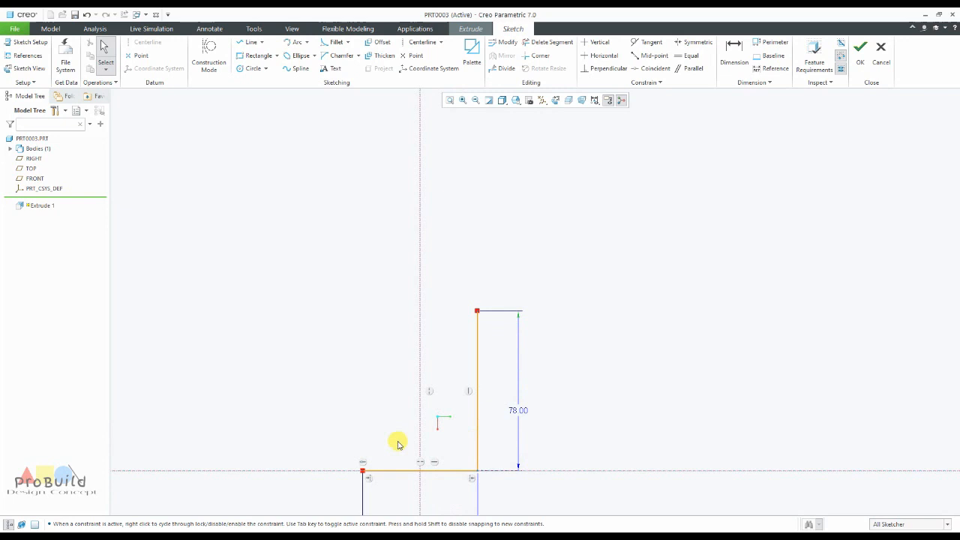
left_click(330, 537)
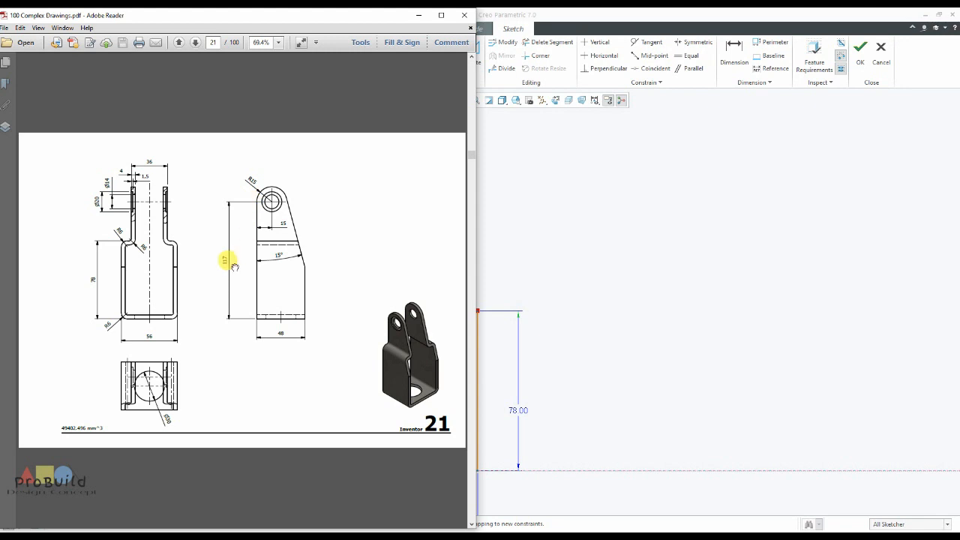
left_click(575, 276)
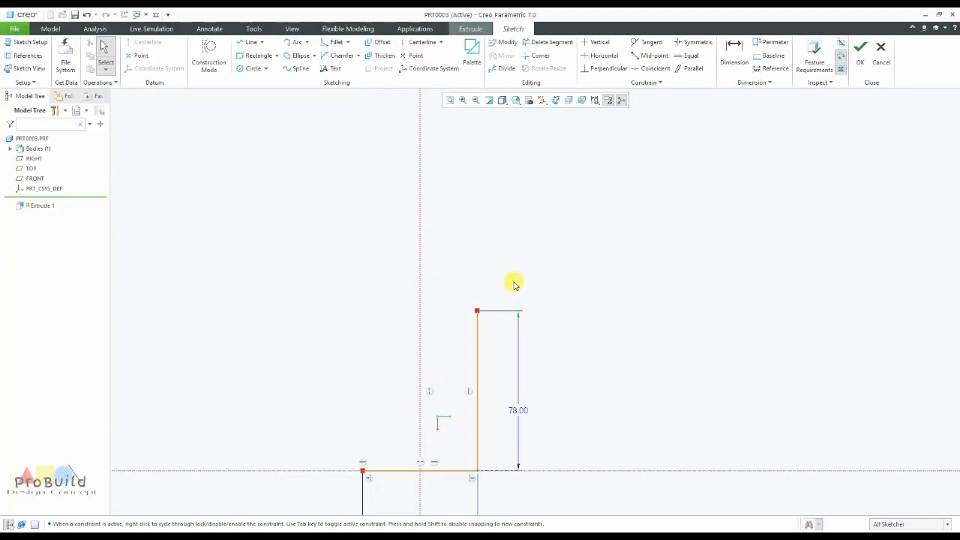
scroll(615, 229, "up", 2)
left_click(323, 536)
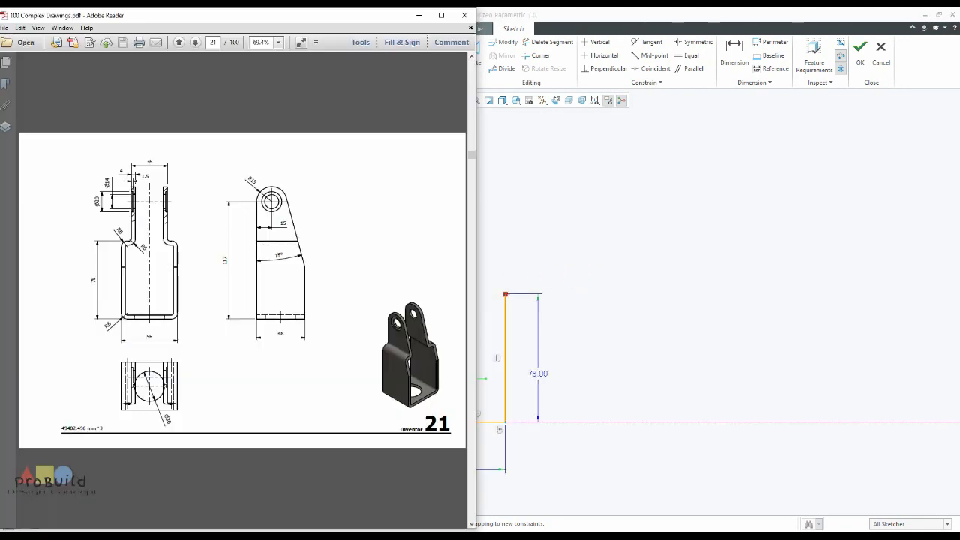
left_click(636, 236)
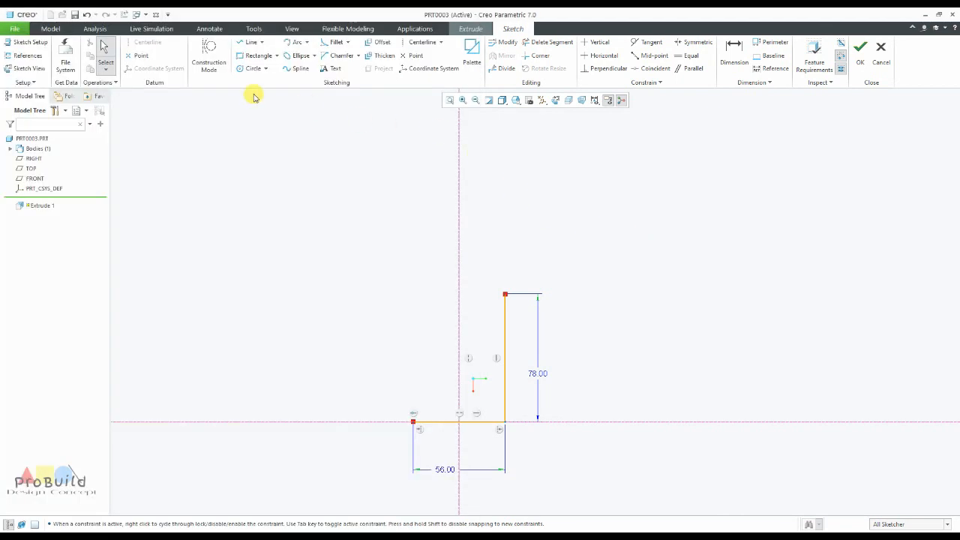
left_click(256, 44)
left_click(443, 171)
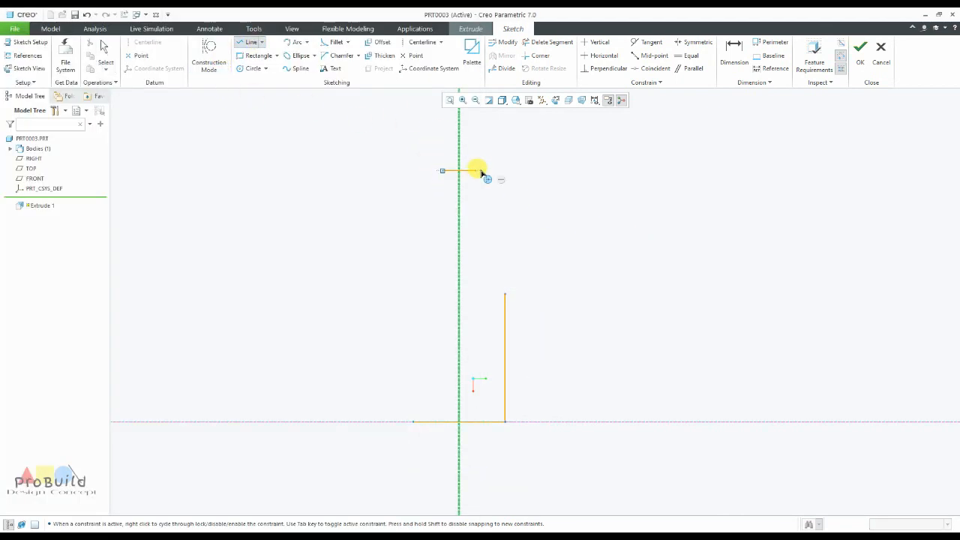
left_click(480, 171)
middle_click(498, 194)
middle_click(498, 194)
Set the length of the upper horizontal line to 36
scroll(454, 261, "up", 3)
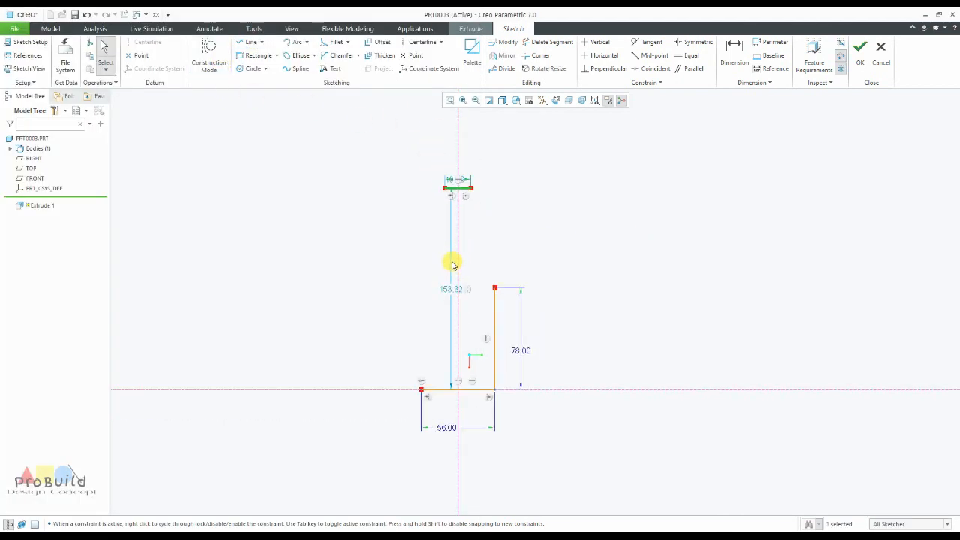
scroll(463, 210, "down", 3)
scroll(463, 211, "down", 5)
double_click(421, 210)
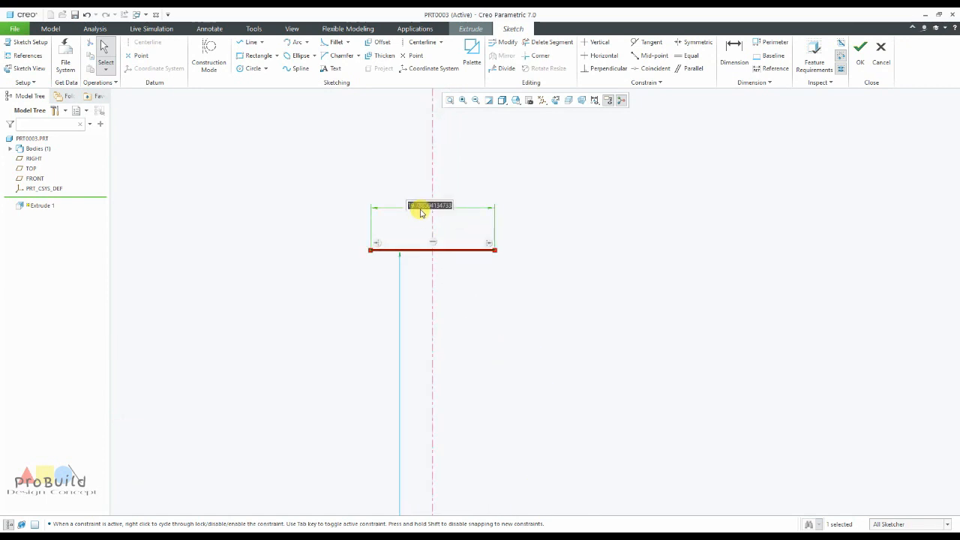
type("36")
key("Return")
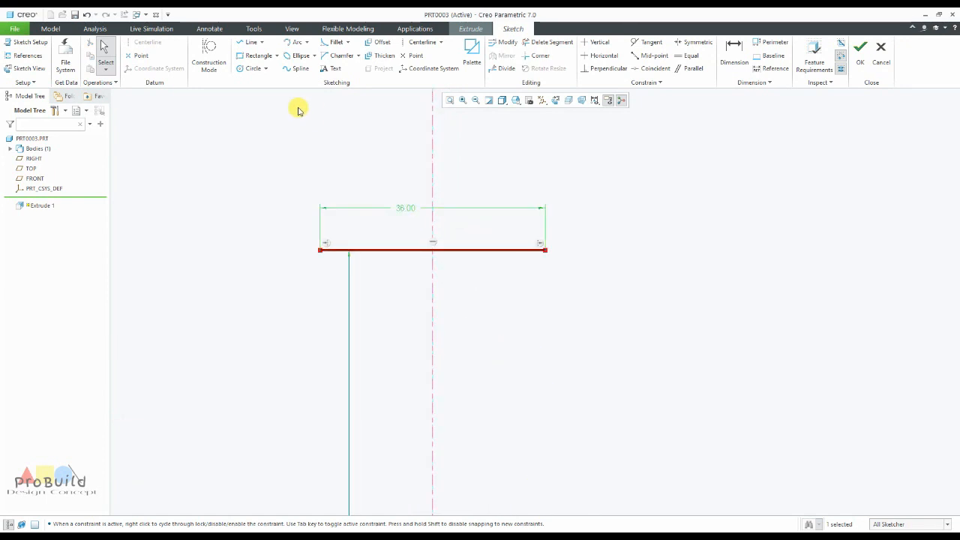
Move the overall height dimension to the left of the profile and set it to 132
scroll(559, 283, "up", 5)
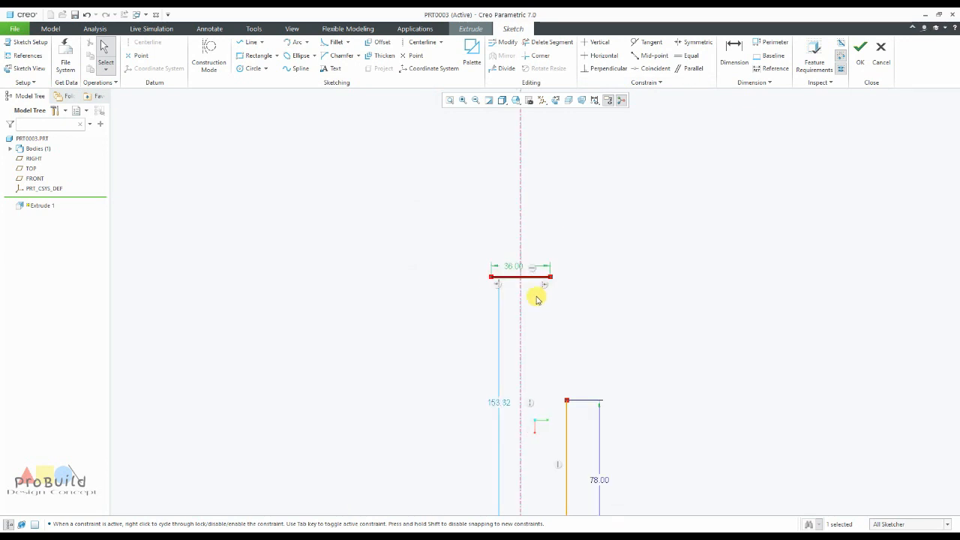
scroll(536, 342, "up", 4)
scroll(537, 392, "down", 2)
left_click_drag(502, 347, 422, 343)
double_click(422, 343)
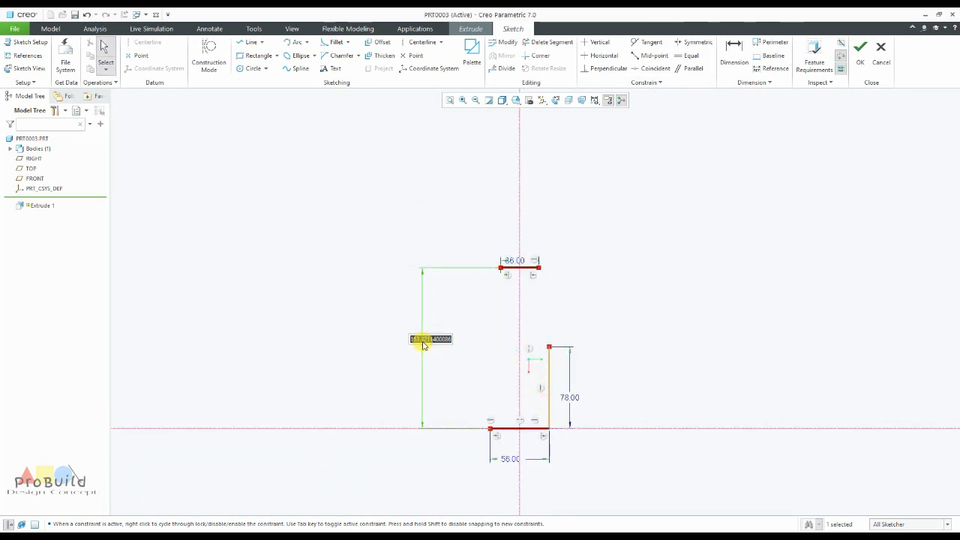
type("132")
key("Return")
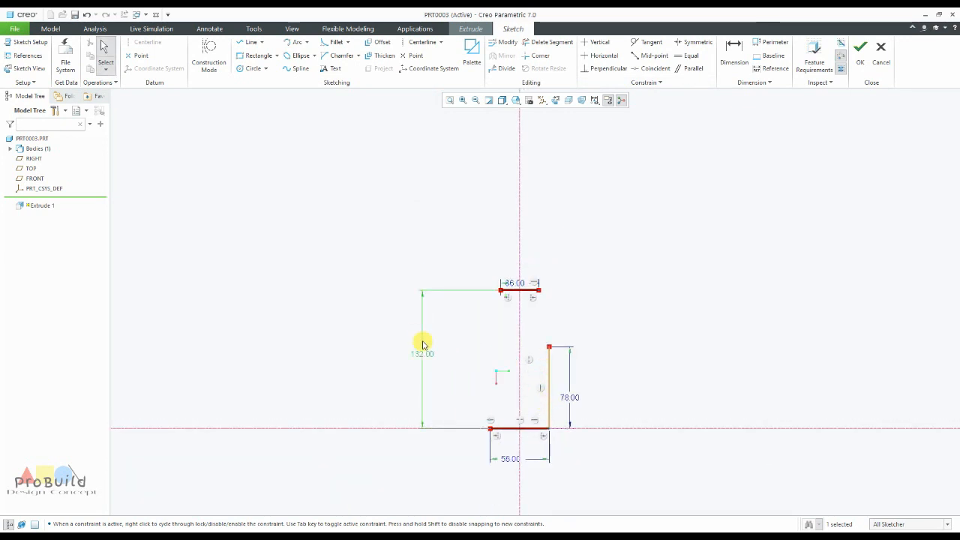
scroll(570, 338, "down", 3)
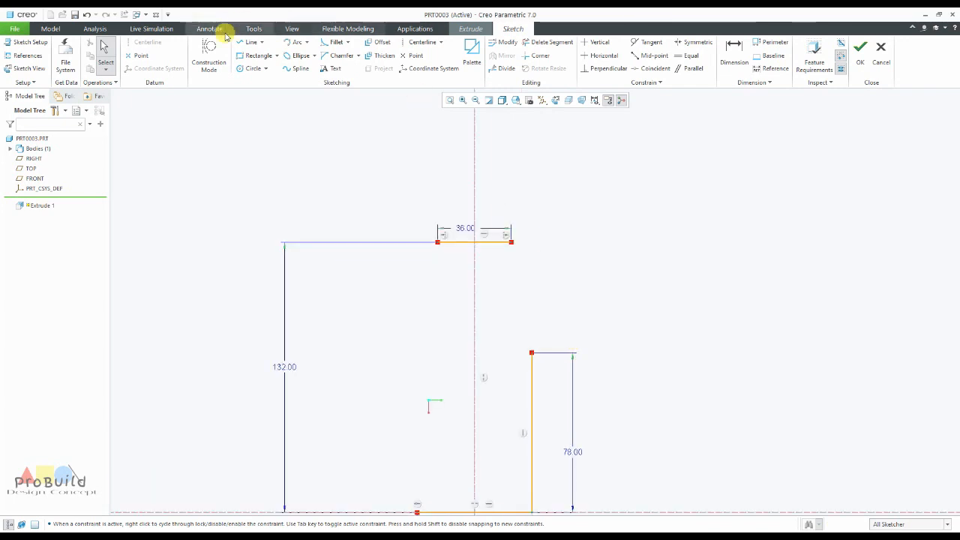
Sketch the right side of the stepped profile from the upper line's right end down and out to the 78 line's top
left_click(244, 41)
left_click(437, 241)
left_click(512, 241)
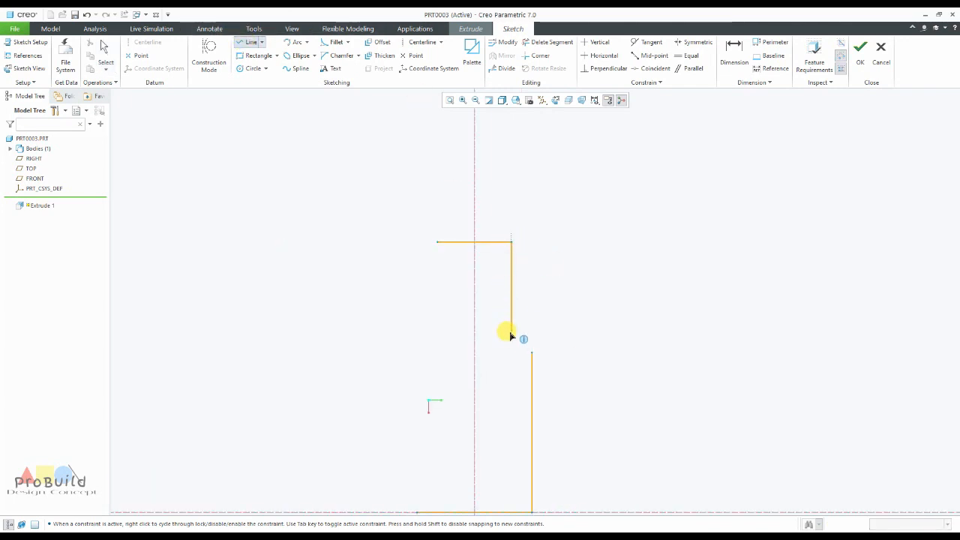
left_click(512, 352)
left_click(532, 352)
middle_click(544, 350)
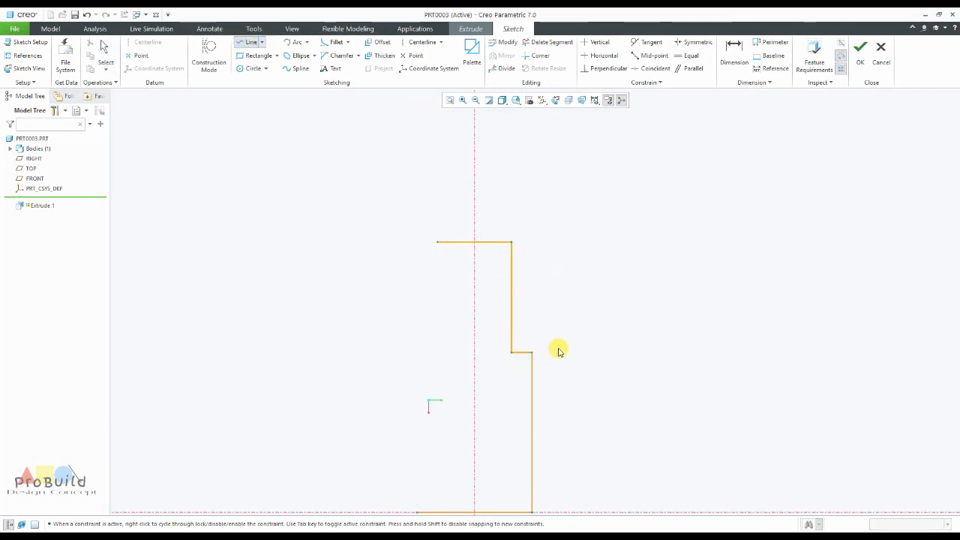
Sketch the matching stepped left side from the upper line's left end down to the base line's left end, closing the profile
left_click(438, 241)
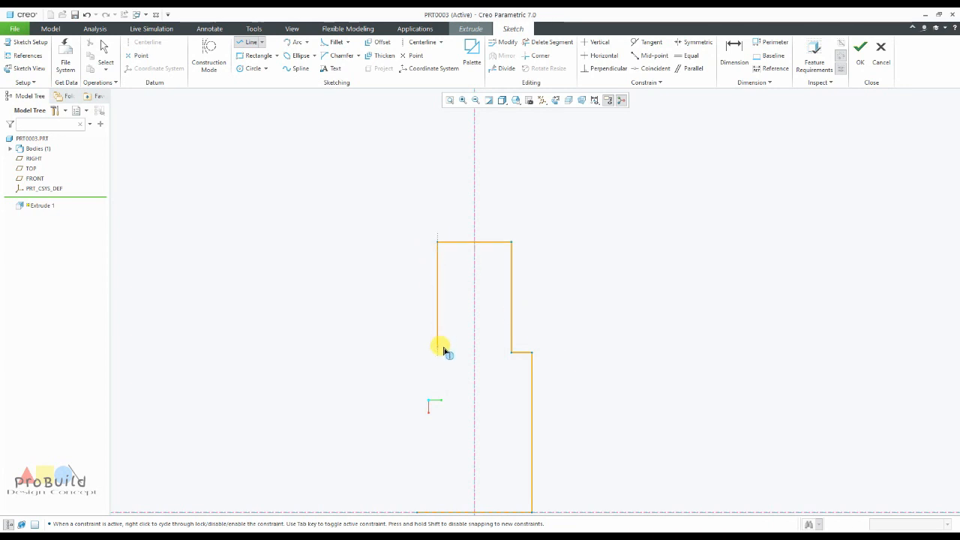
left_click(437, 352)
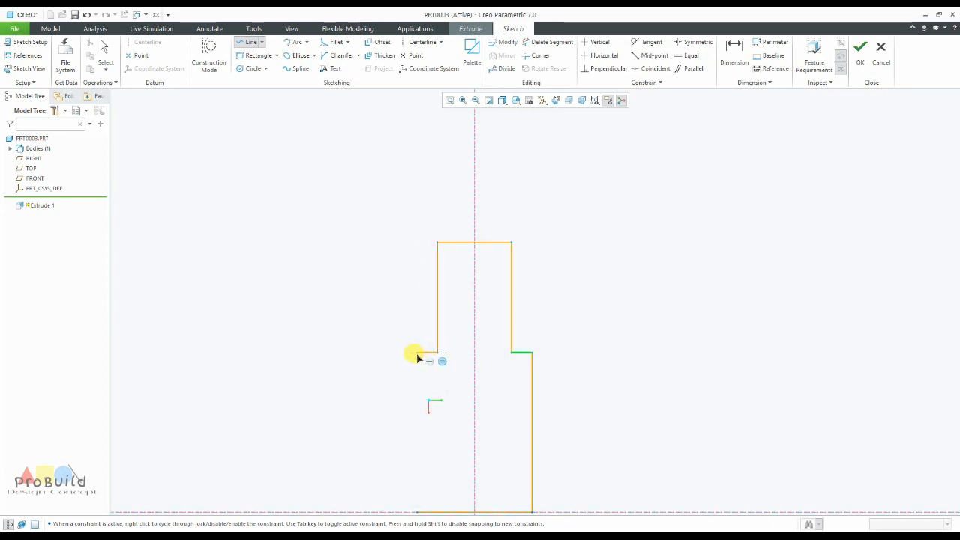
left_click(417, 352)
scroll(420, 354, "down", 3)
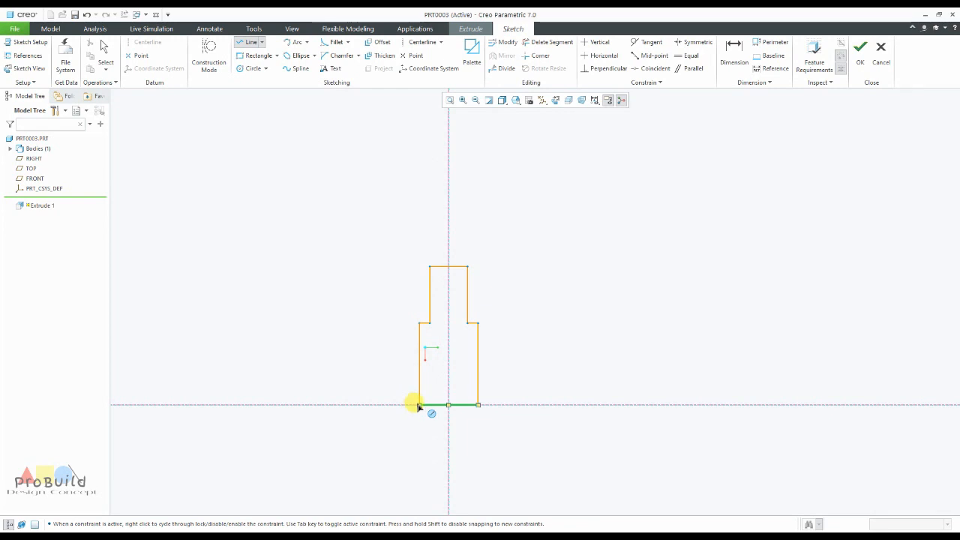
left_click(418, 406)
middle_click(418, 421)
scroll(419, 422, "up", 1)
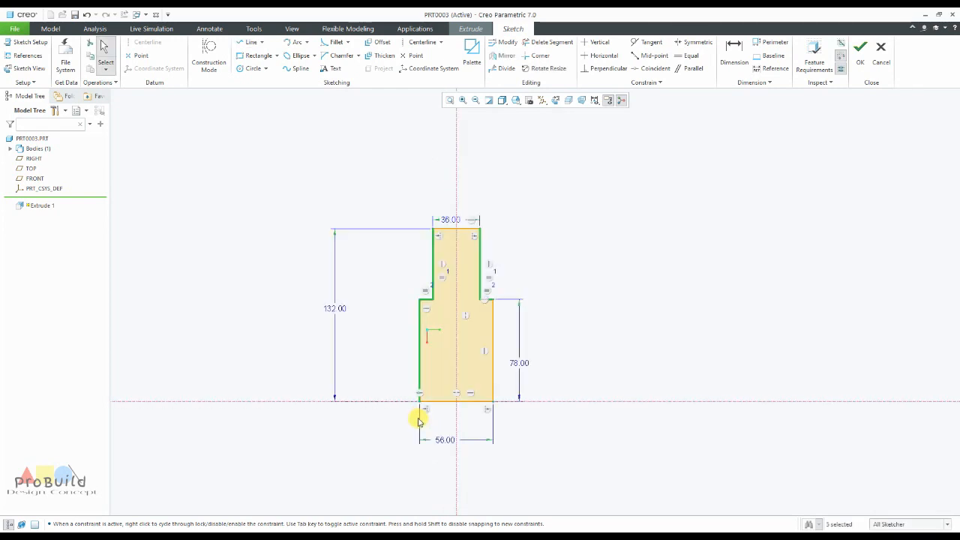
left_click(389, 345)
scroll(406, 351, "up", 1)
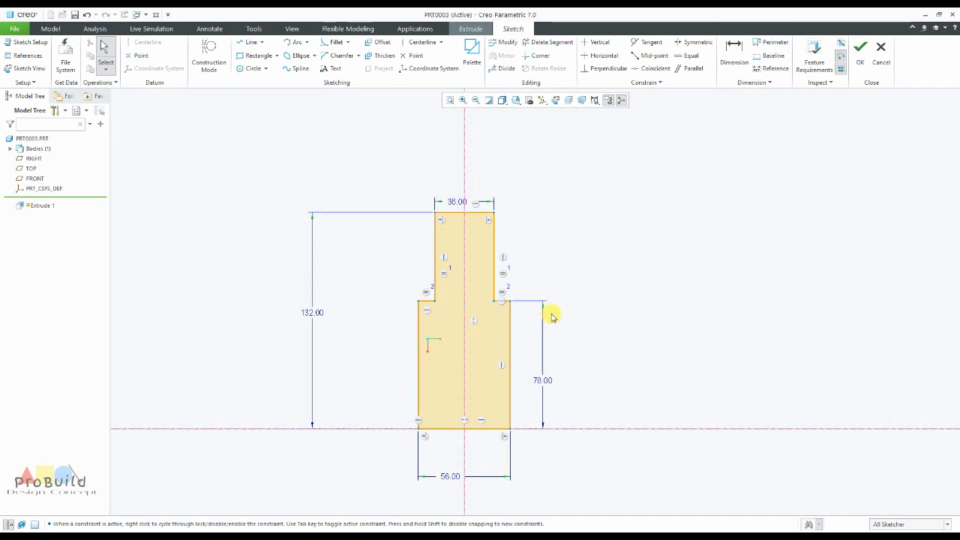
Finish the section to preview the extrusion, and reopen the section for editing facing the sketch plane
scroll(551, 333, "up", 1)
left_click(863, 62)
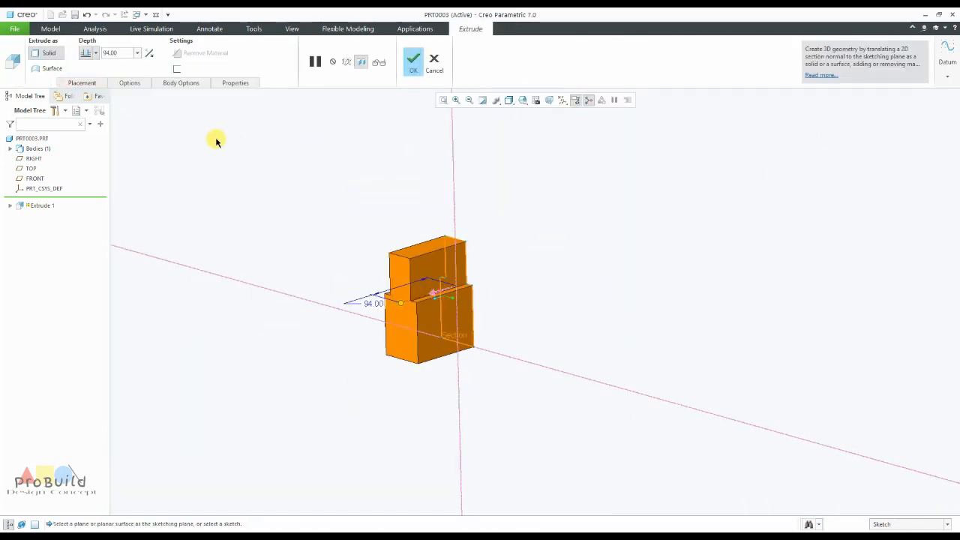
left_click(82, 83)
left_click(163, 117)
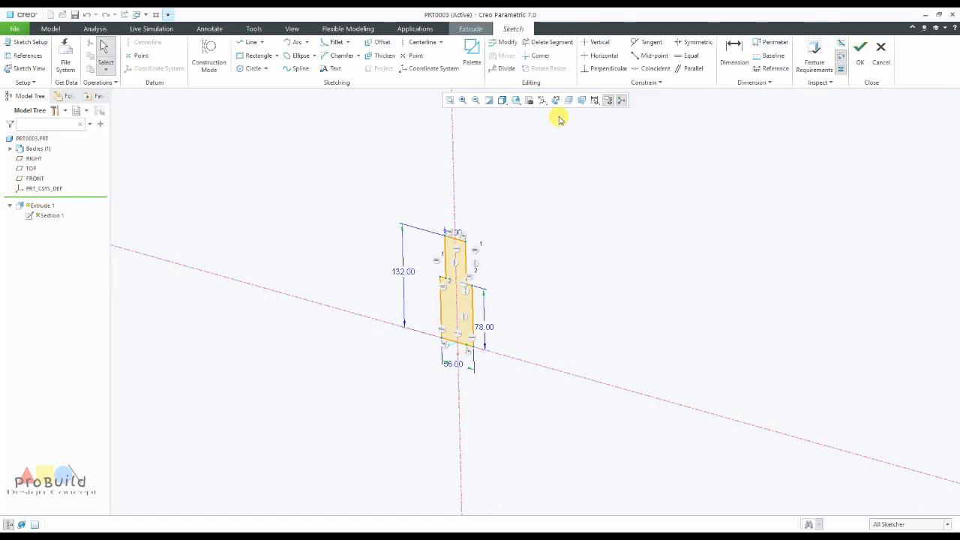
left_click(559, 101)
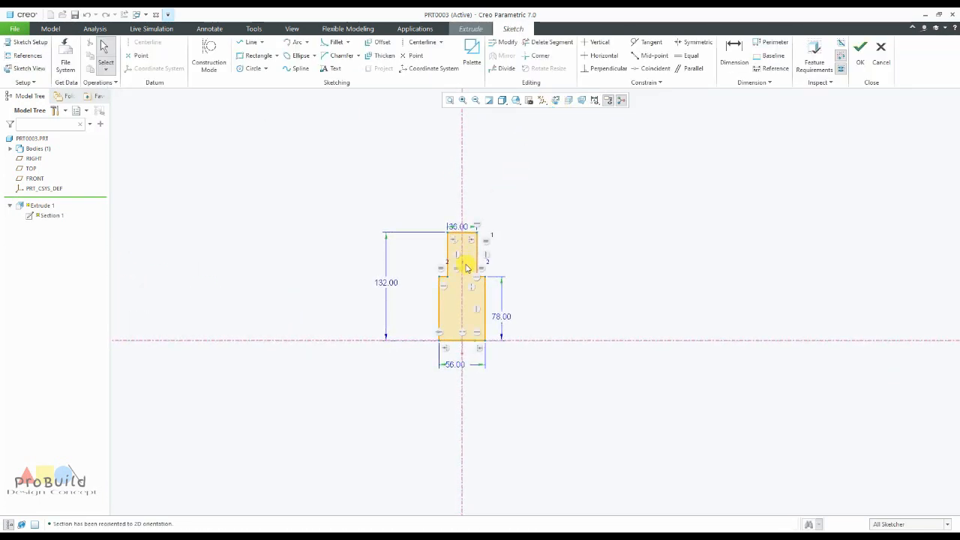
Offset the entire profile loop inward by 1.5
scroll(469, 259, "down", 5)
scroll(500, 148, "down", 2)
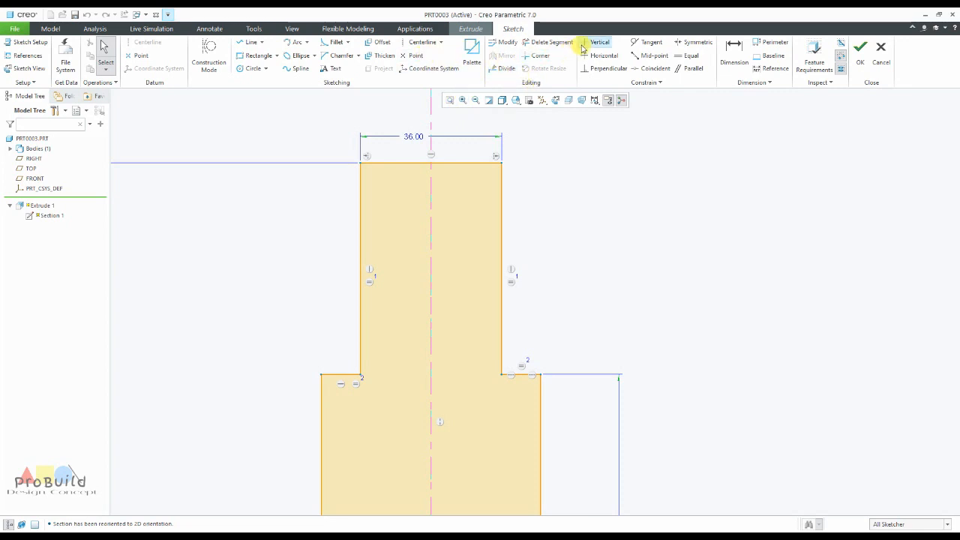
left_click(379, 43)
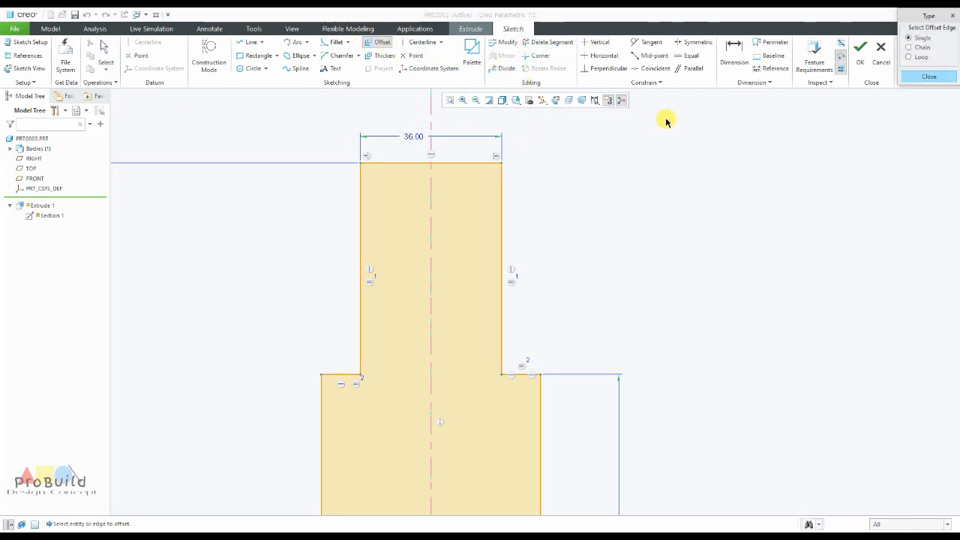
left_click(911, 57)
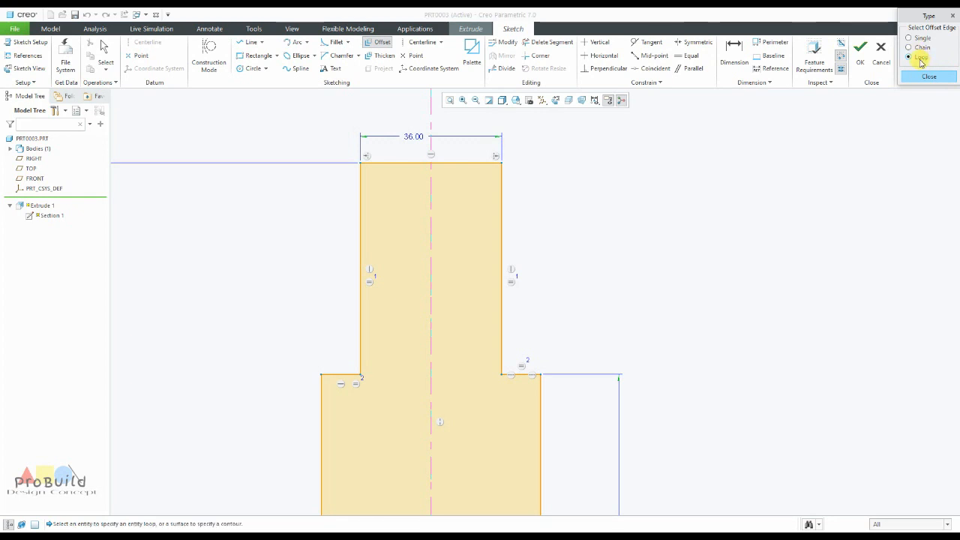
left_click(472, 163)
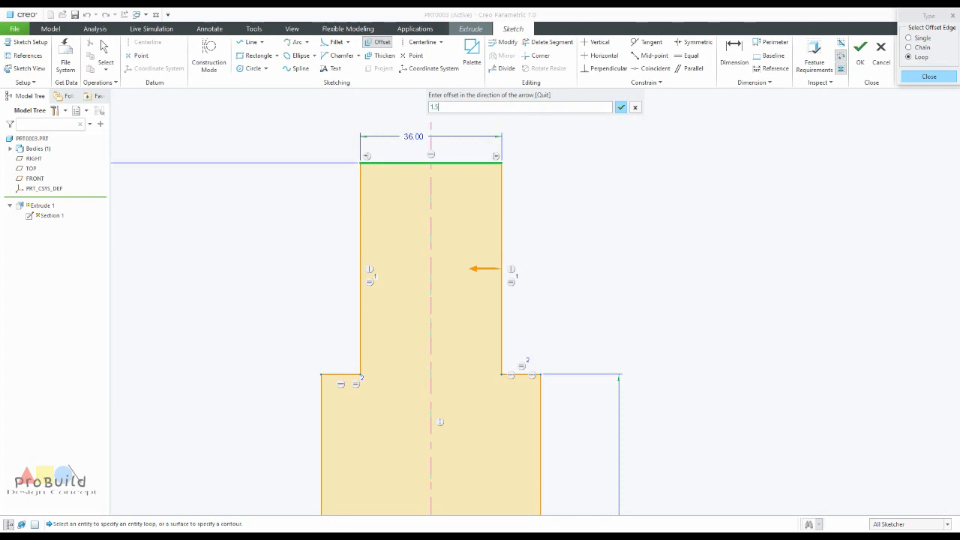
key("Return")
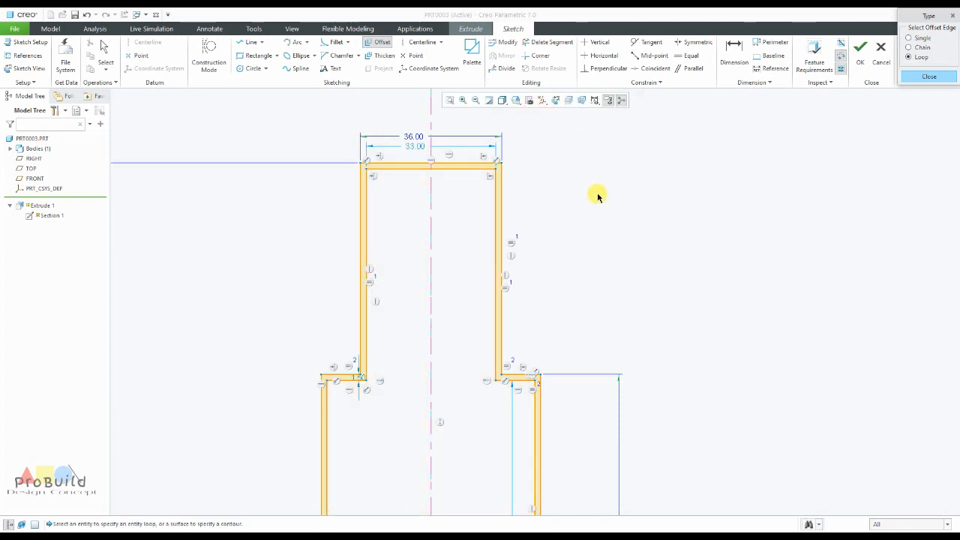
scroll(523, 230, "up", 2)
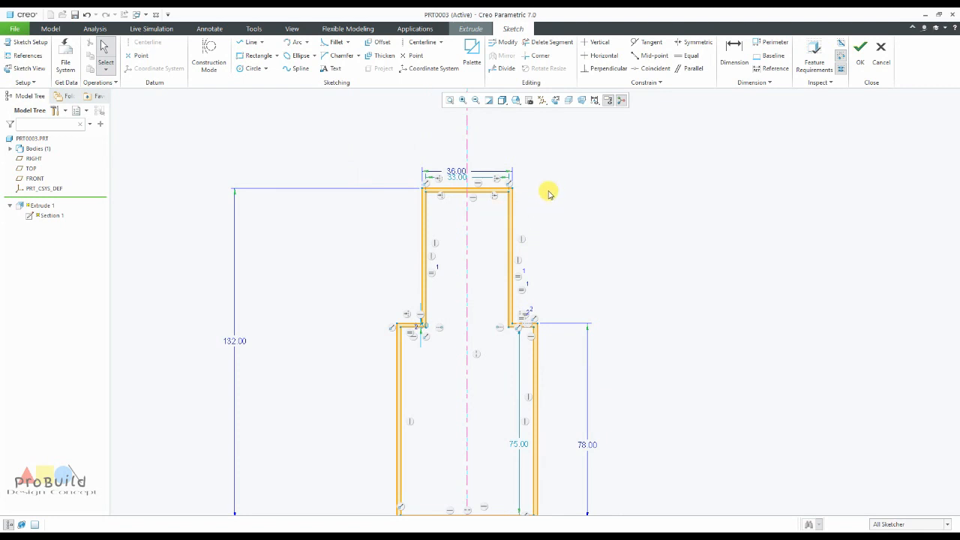
scroll(499, 204, "down", 2)
left_click(262, 45)
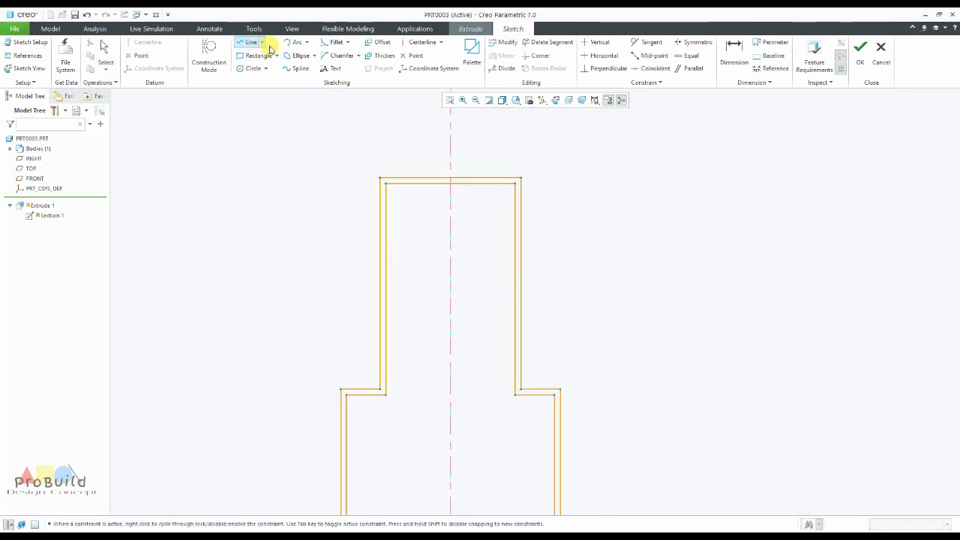
scroll(392, 185, "down", 3)
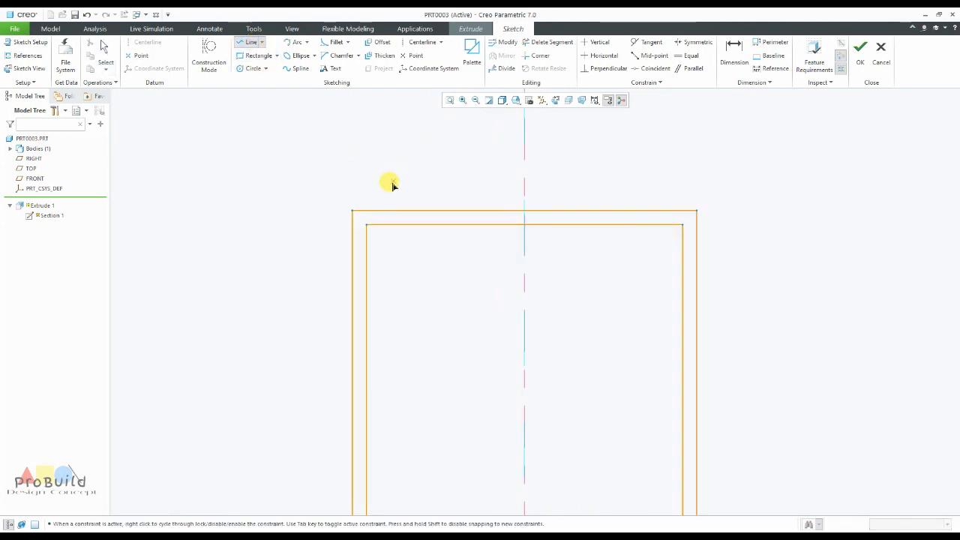
middle_click(366, 218)
middle_click(399, 228)
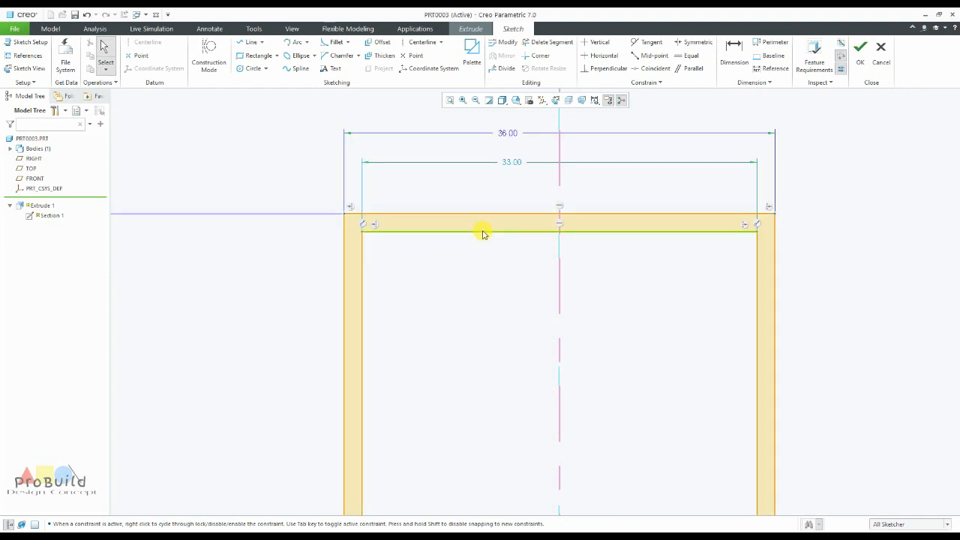
Delete the inner and outer horizontal lines at the top of the profile to open it
left_click(484, 232)
key("Delete")
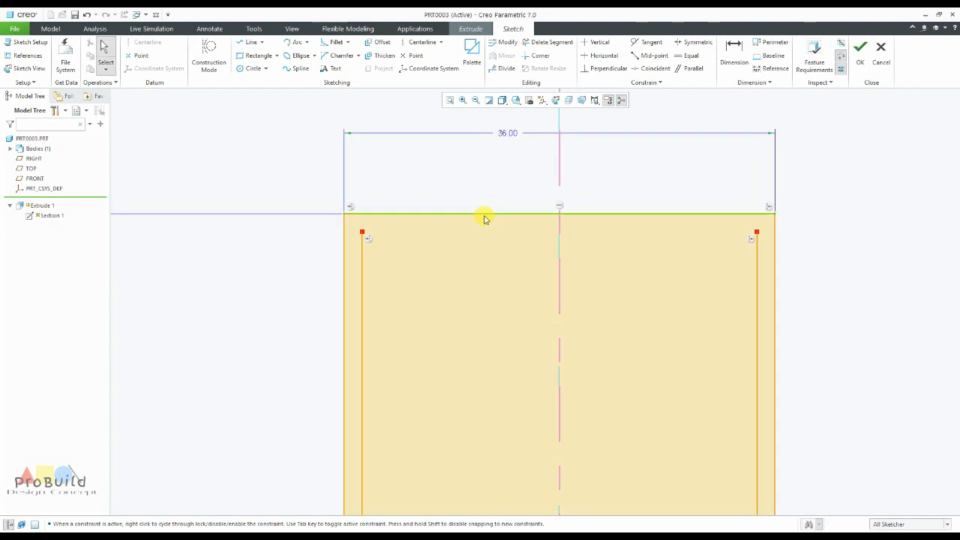
left_click(484, 219)
key("Delete")
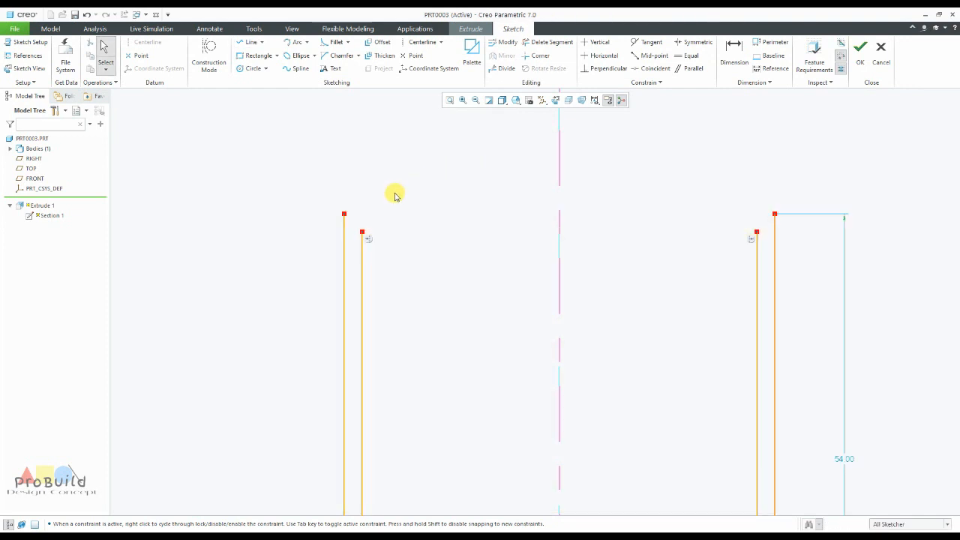
left_click(540, 56)
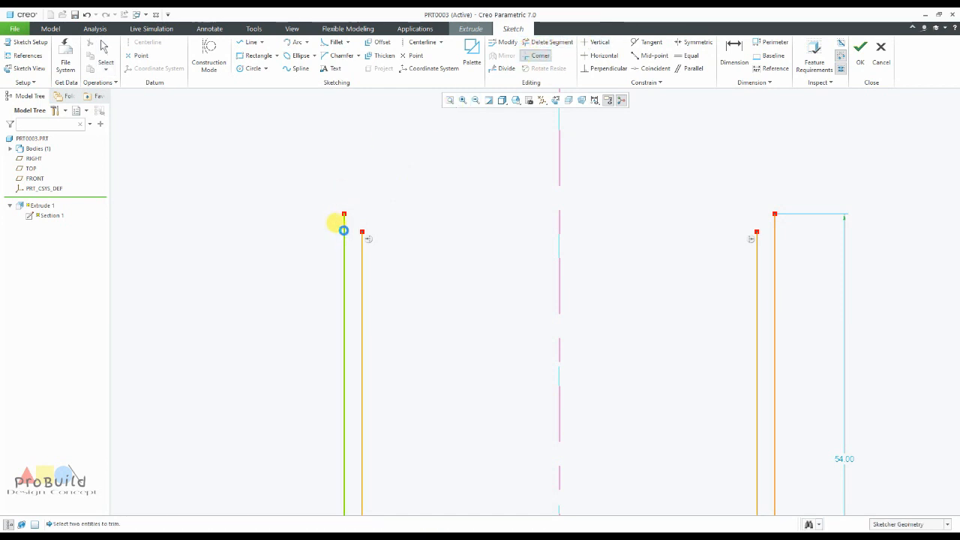
left_click(343, 230)
middle_click(362, 240)
Sketch a short line inward from the outer wall's top end on both the left and right sides
left_click(251, 43)
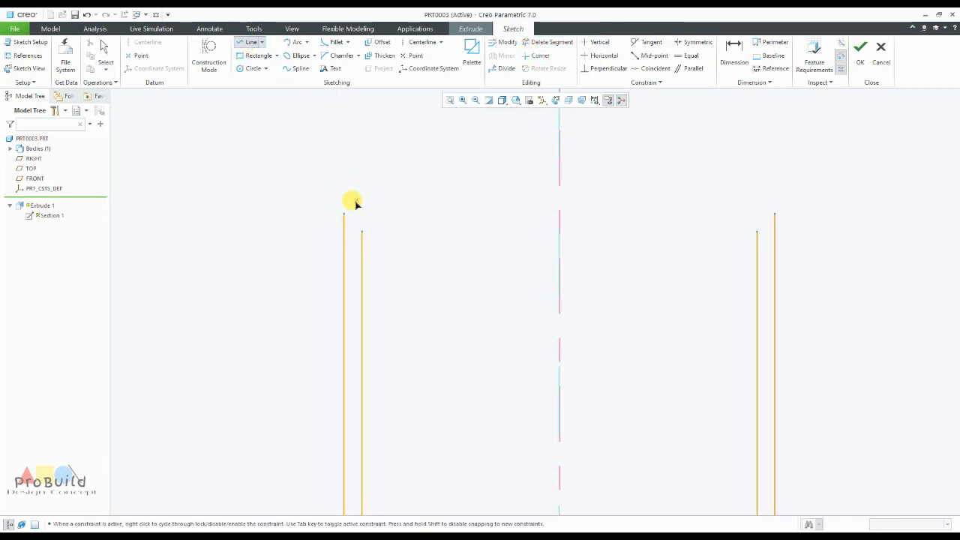
left_click(344, 213)
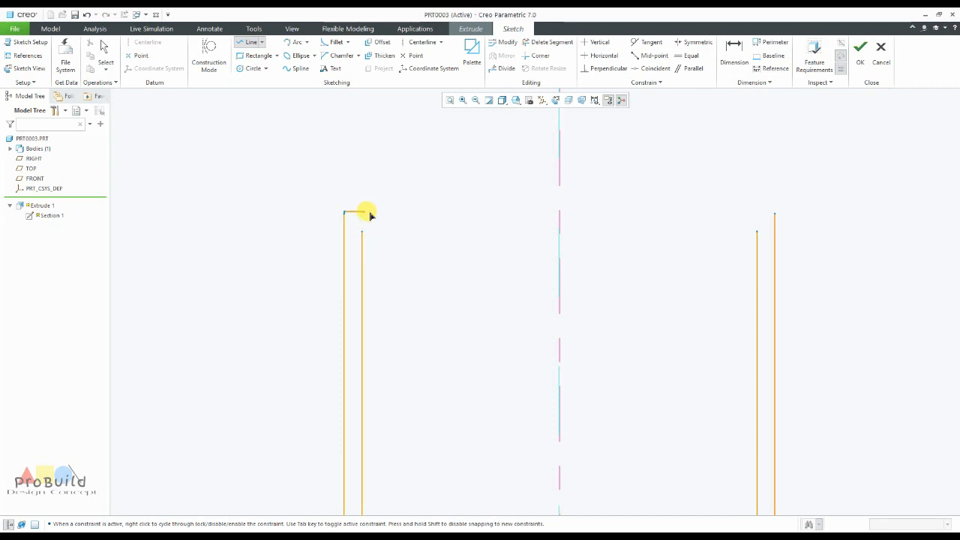
left_click(362, 213)
middle_click(362, 213)
left_click(775, 214)
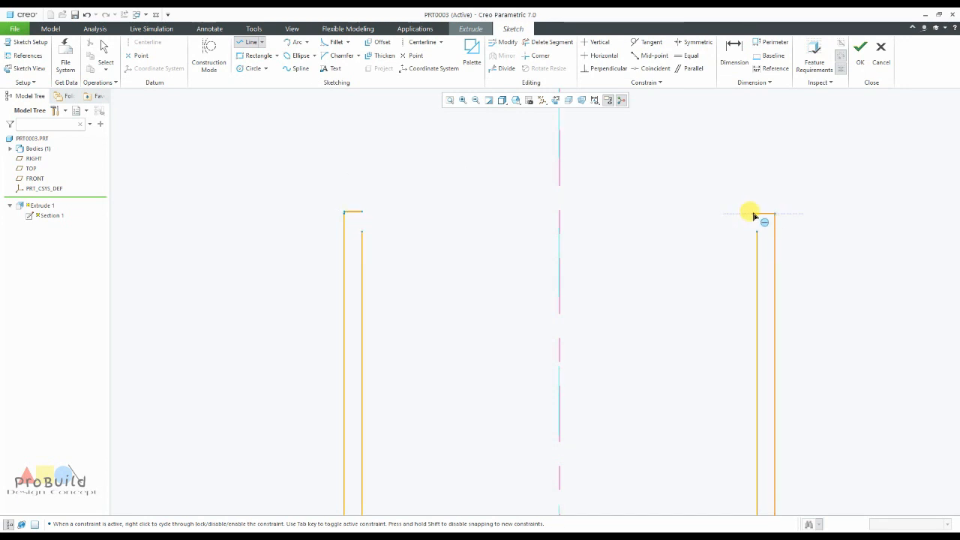
left_click(757, 213)
middle_click(676, 218)
middle_click(616, 223)
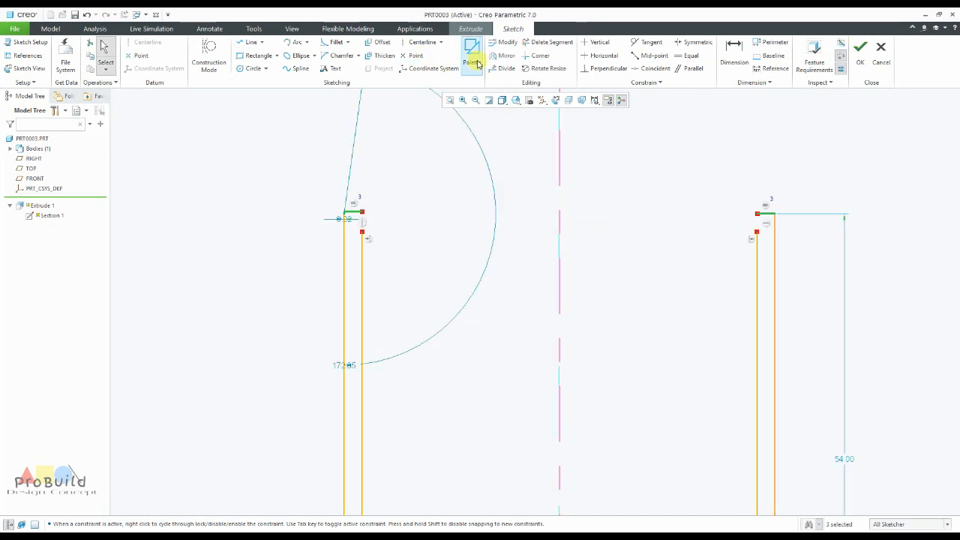
Delete the misaligned cap line on the left wall and the tiny stray segment at its corner
scroll(344, 201, "up", 5)
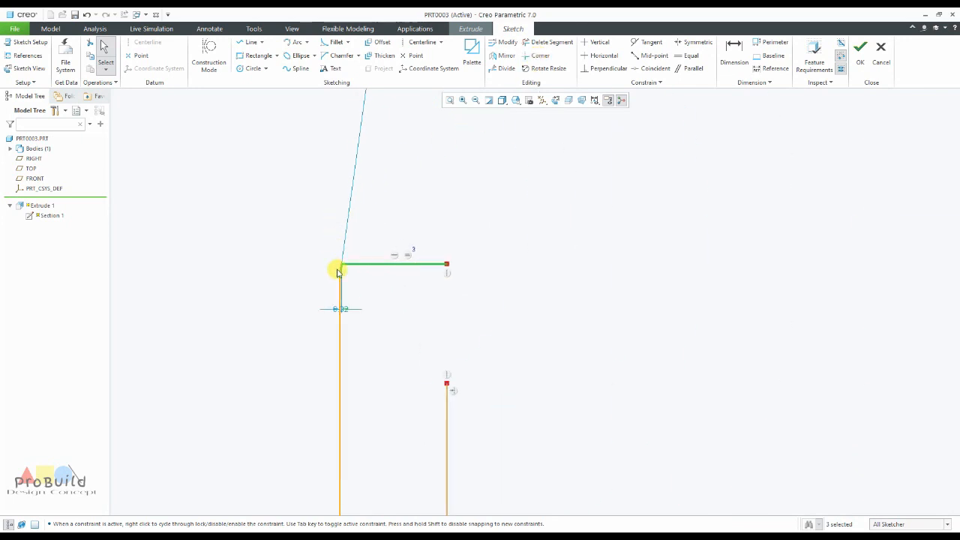
left_click(367, 264)
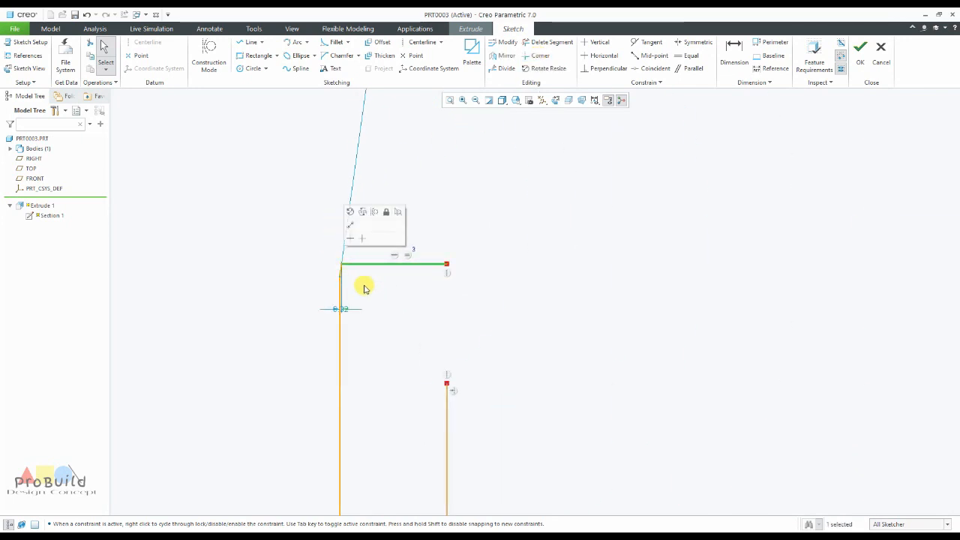
key("Delete")
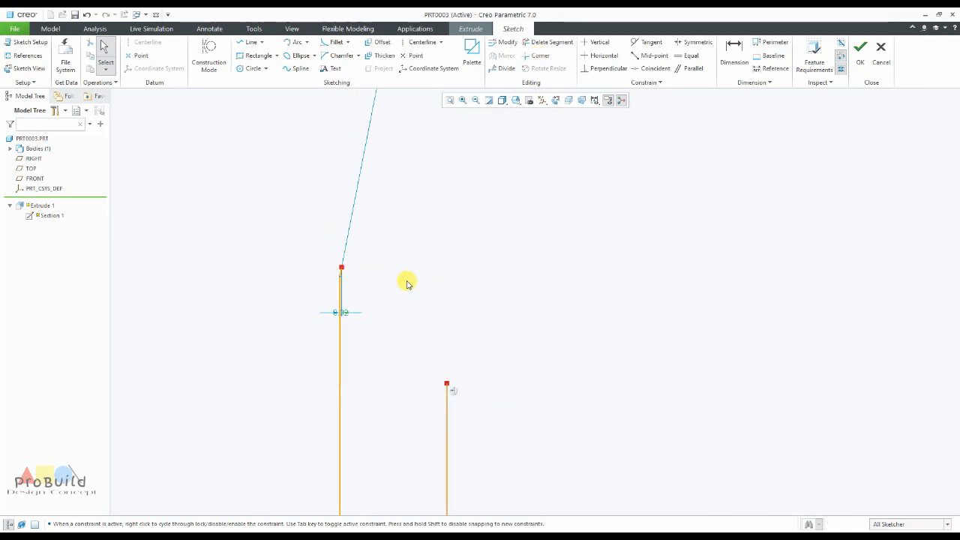
left_click_drag(313, 226, 385, 288)
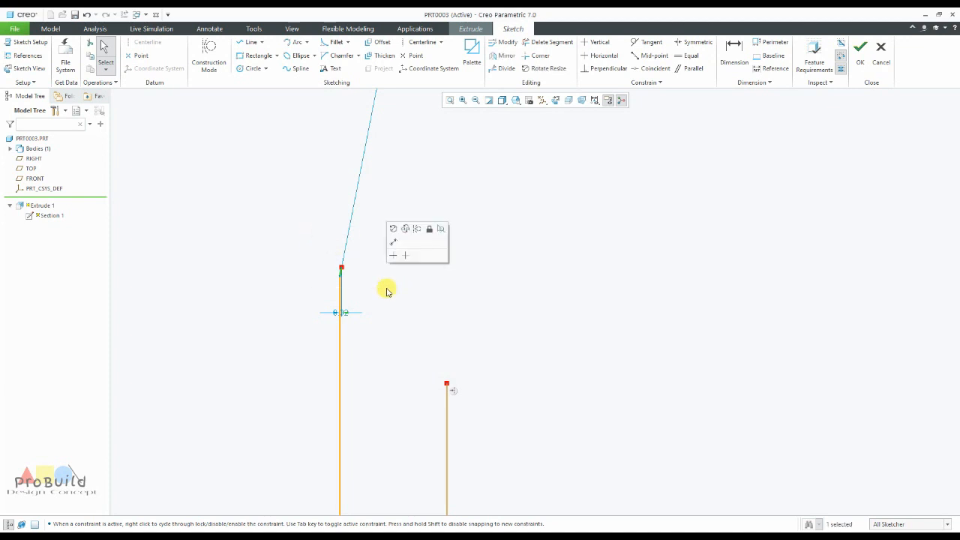
key("Delete")
Redraw the left wall's cap as a horizontal line from the outer line's top end to above the inner line
left_click(252, 42)
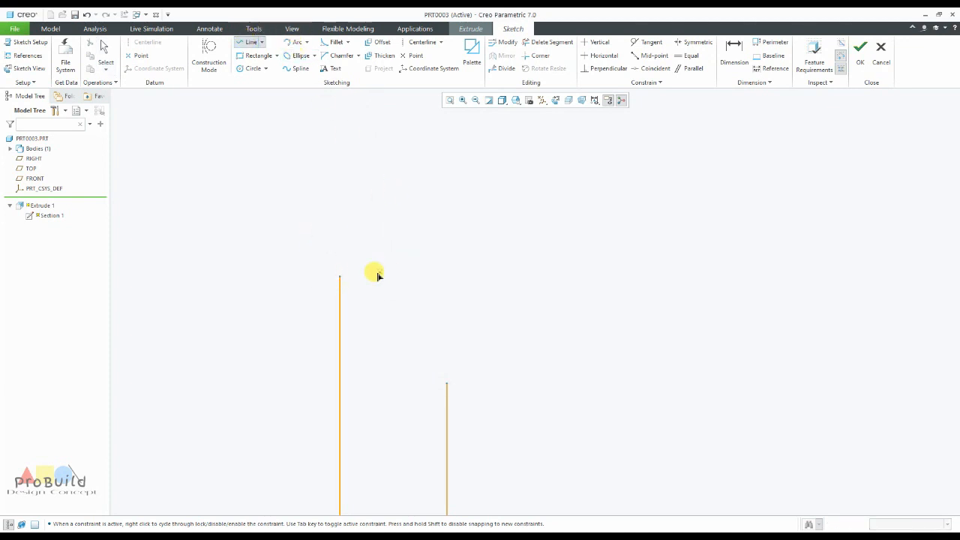
left_click(340, 276)
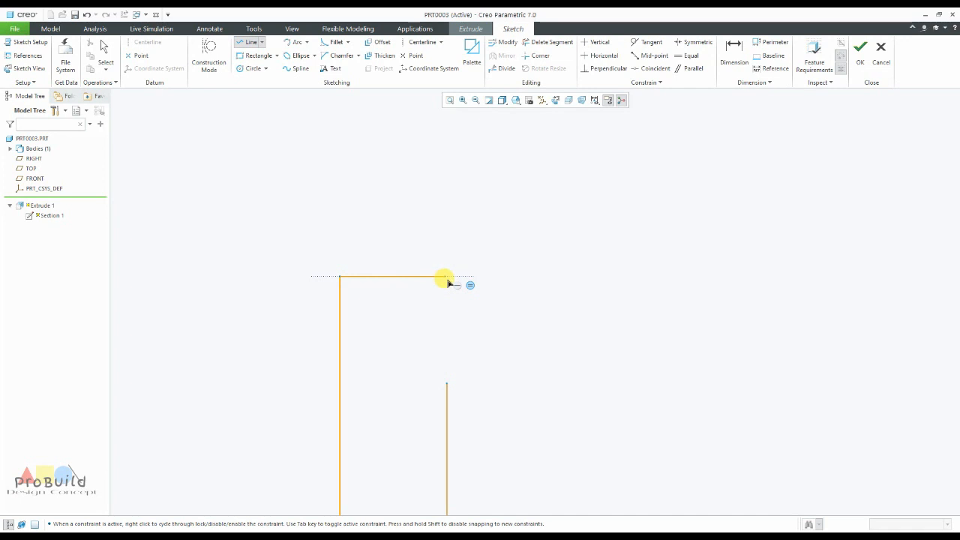
left_click(446, 277)
middle_click(494, 289)
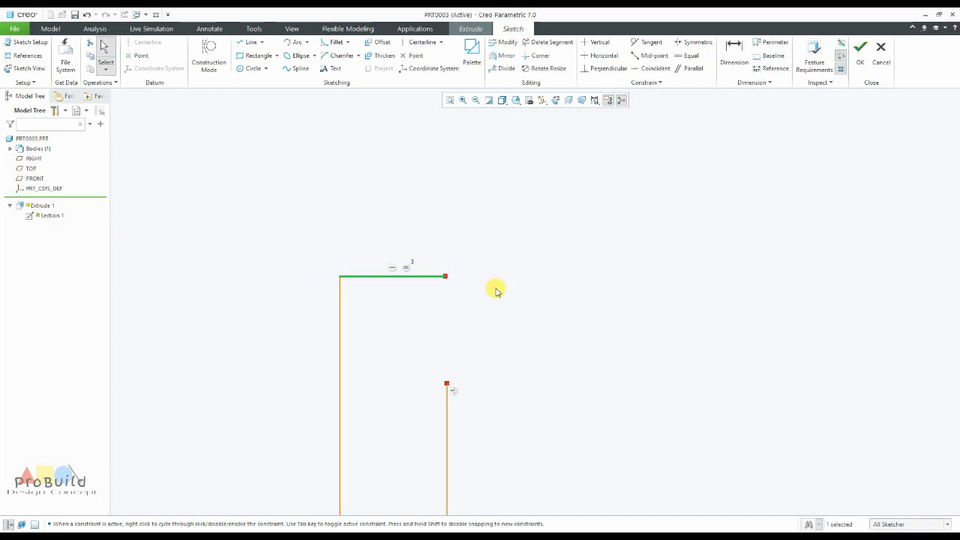
Join the right wall's cap line and inner vertical line with a Corner trim
scroll(455, 304, "down", 5)
scroll(787, 313, "up", 8)
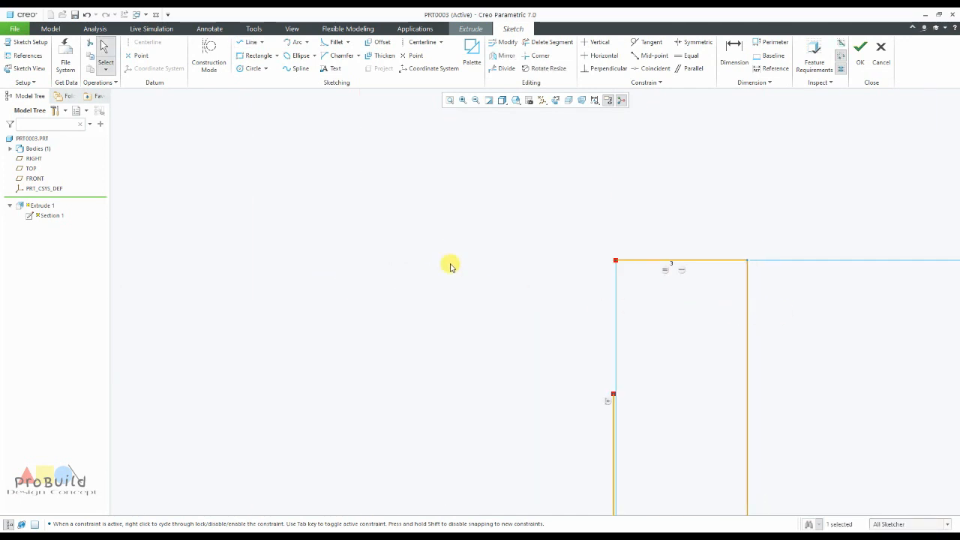
left_click(537, 56)
left_click(637, 260)
scroll(563, 328, "down", 6)
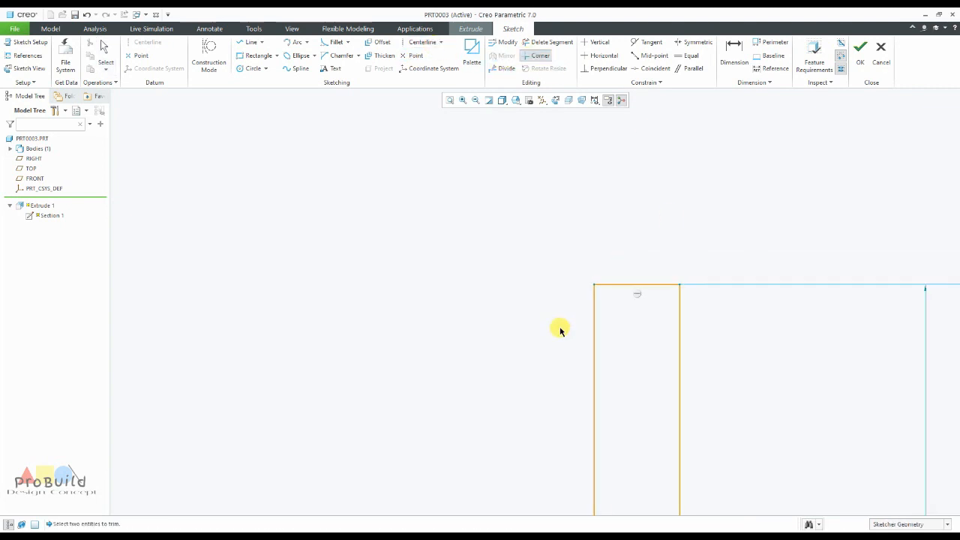
Join the left wall's cap line and inner vertical line with a Corner trim
scroll(425, 315, "up", 5)
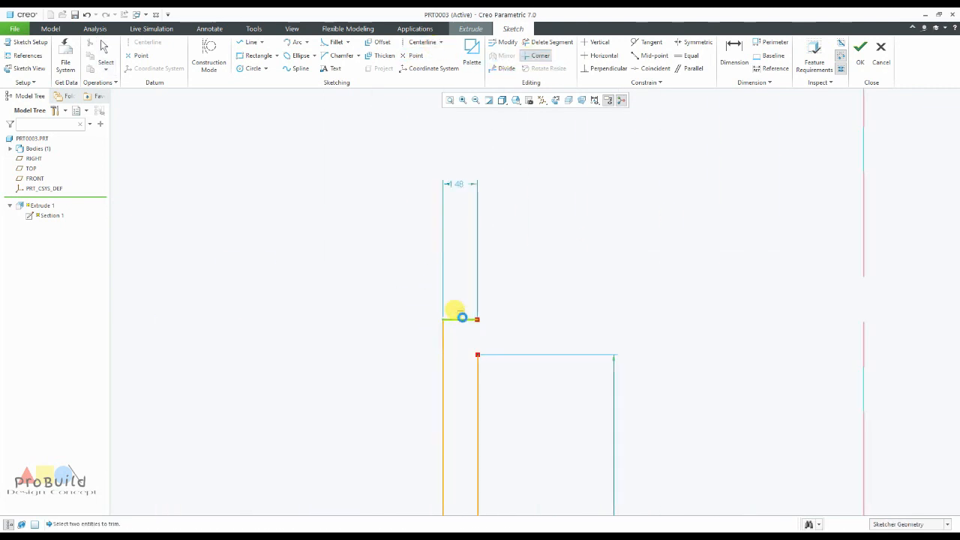
left_click(477, 369)
middle_click(500, 360)
scroll(500, 359, "down", 5)
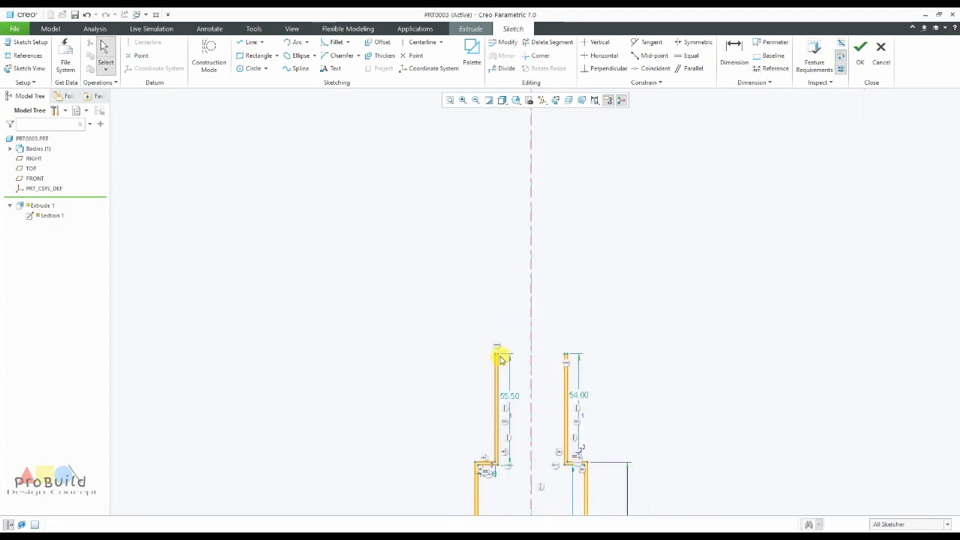
Accept the finished bracket section and set the extrude to grow symmetrically on both sides of the sketching plane
scroll(502, 359, "down", 4)
scroll(507, 438, "up", 5)
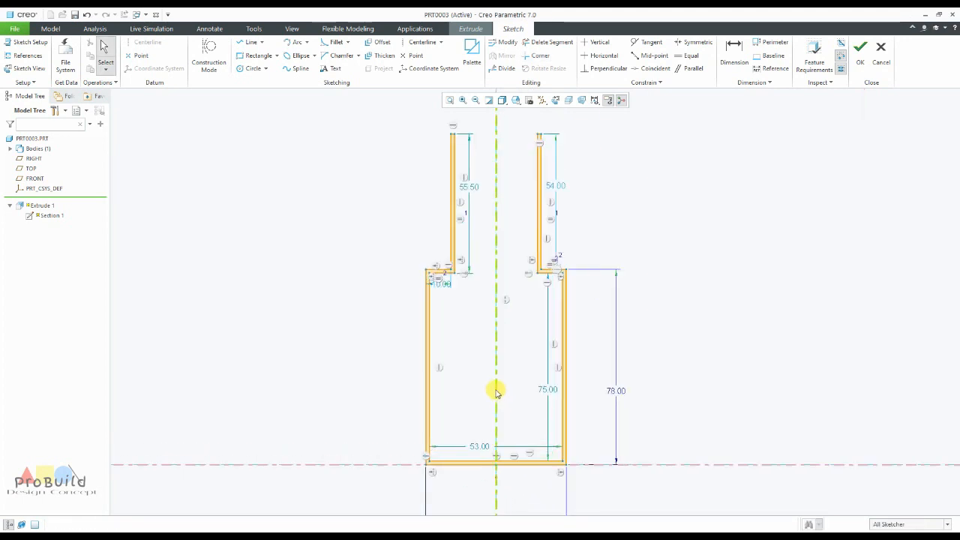
scroll(517, 376, "down", 3)
scroll(540, 345, "up", 2)
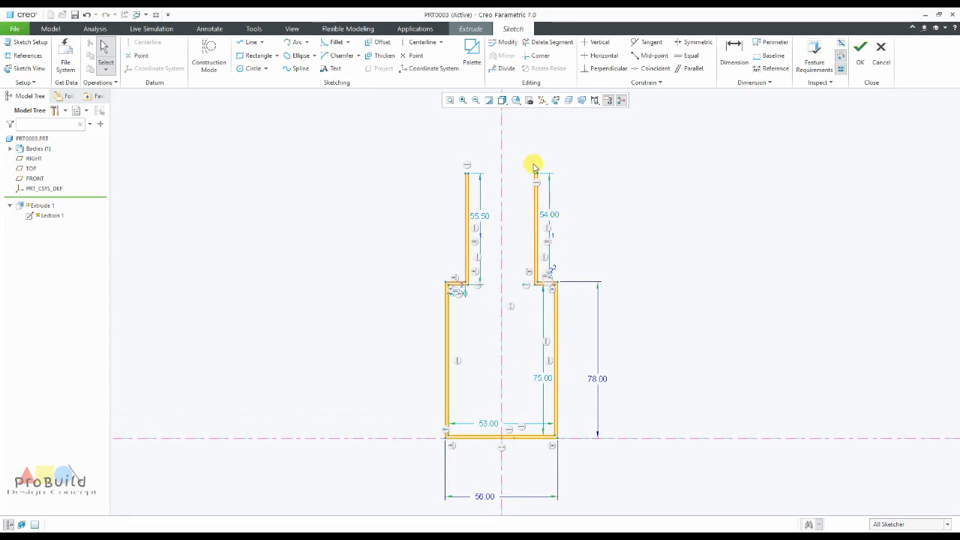
left_click(861, 54)
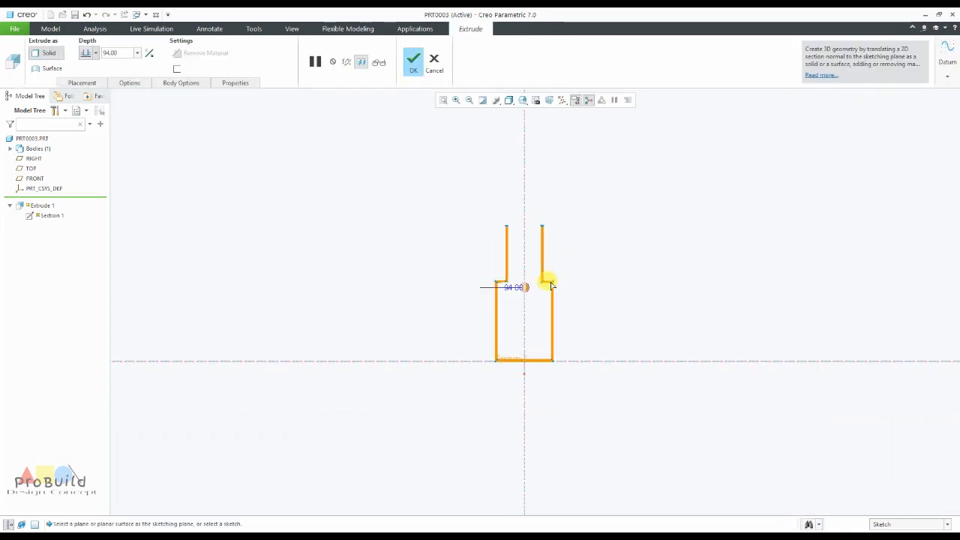
left_click(96, 54)
left_click(101, 94)
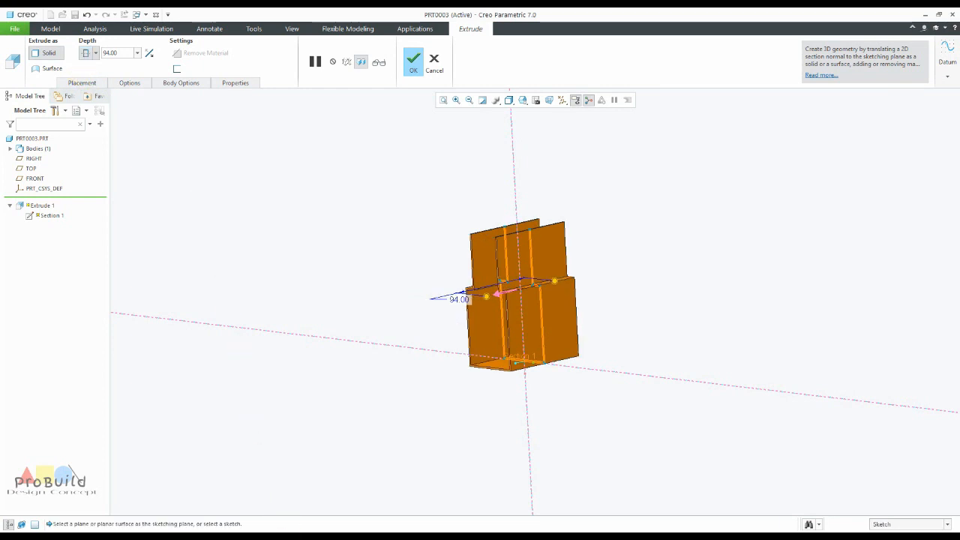
Consult drawing 21 in Adobe Reader for the bracket's depth and complete the symmetric extrude with a depth of 60
key("alt+Tab")
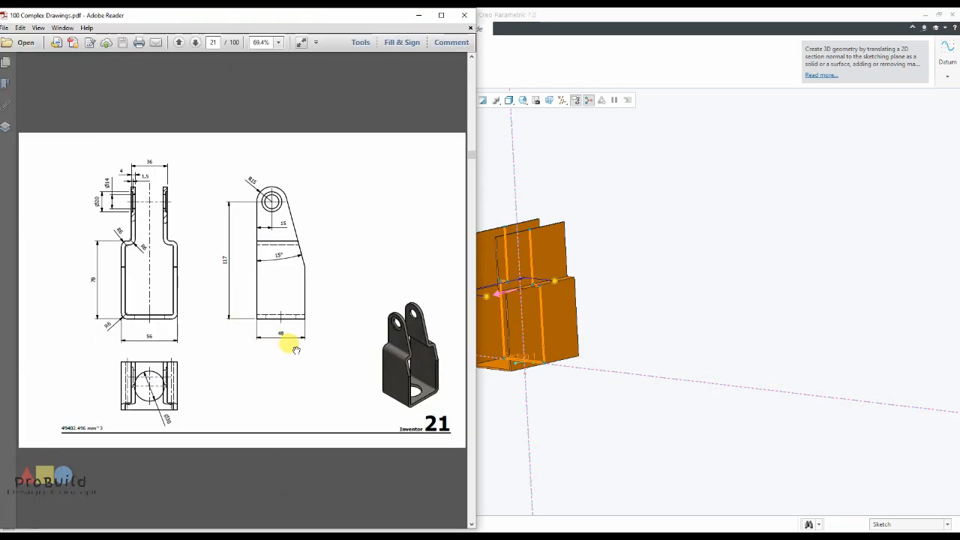
key("alt+Tab")
double_click(124, 54)
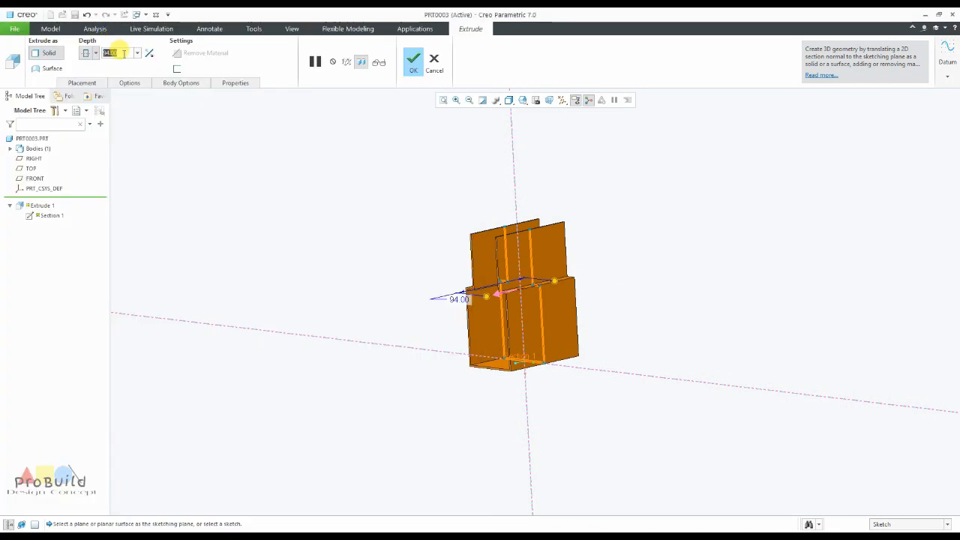
type("60")
key("Return")
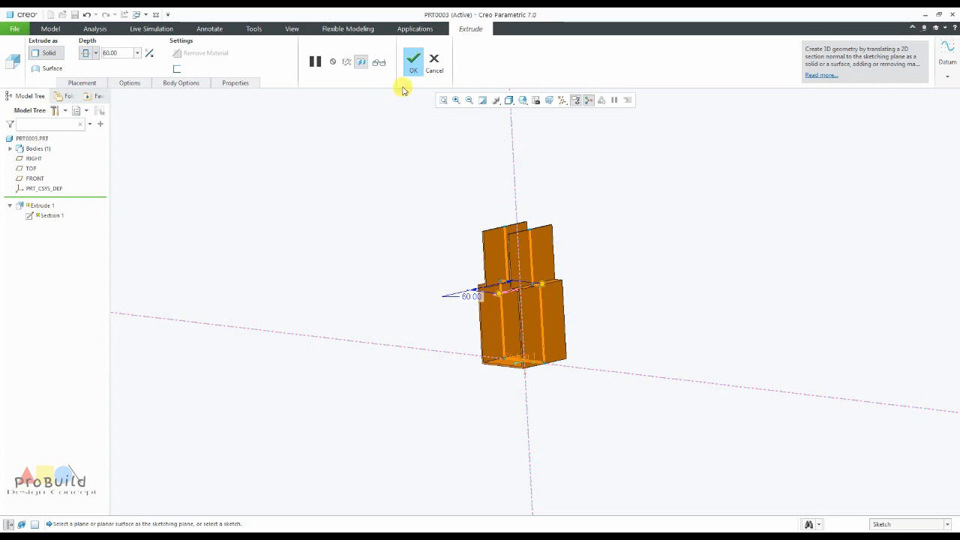
scroll(514, 285, "down", 4)
mouse_move(568, 273)
middle_mouse_down()
mouse_move(534, 251)
mouse_move(558, 273)
middle_mouse_up()
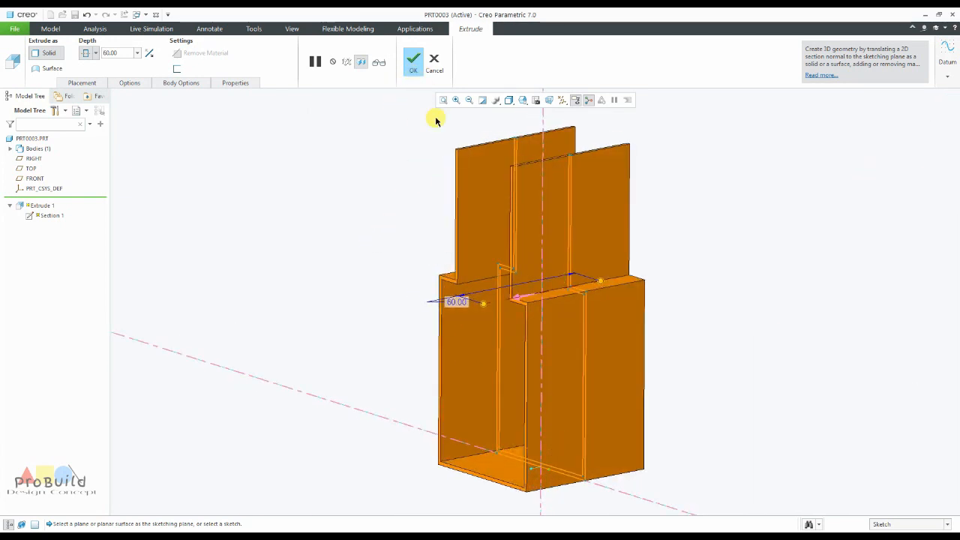
left_click(413, 62)
Clear the selection of the extruded bracket and show the datum planes
scroll(386, 183, "up", 3)
scroll(368, 143, "up", 8)
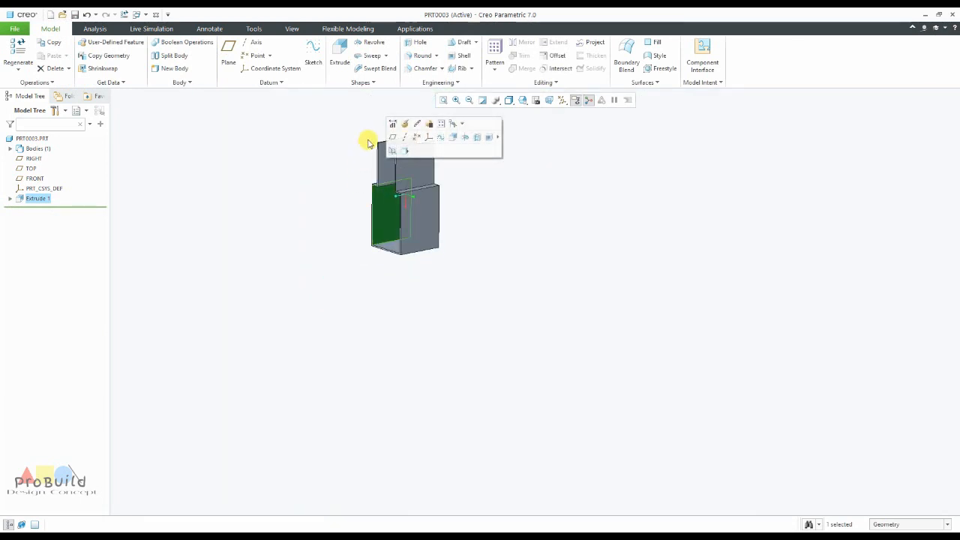
scroll(361, 143, "down", 10)
left_click(350, 144)
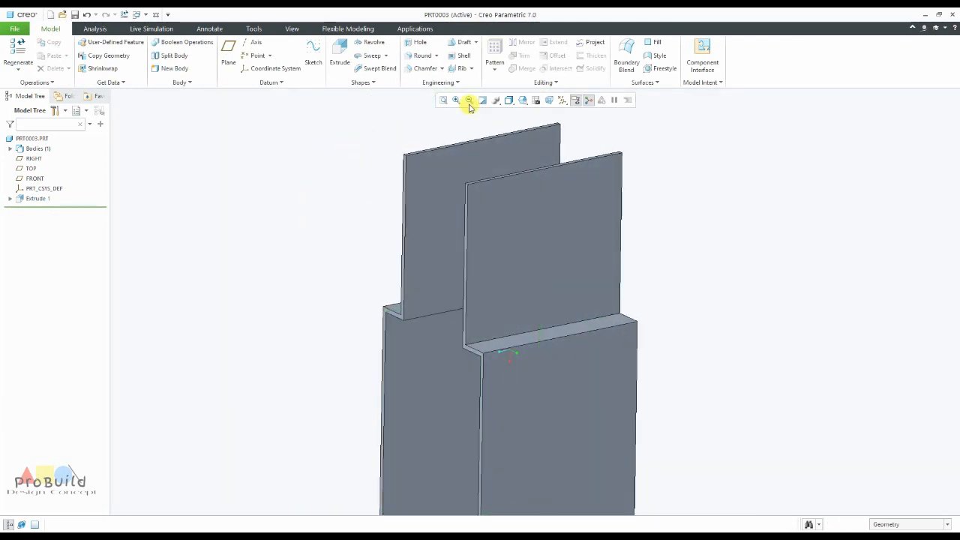
left_click(562, 100)
left_click(591, 156)
left_click(325, 165)
scroll(326, 165, "up", 2)
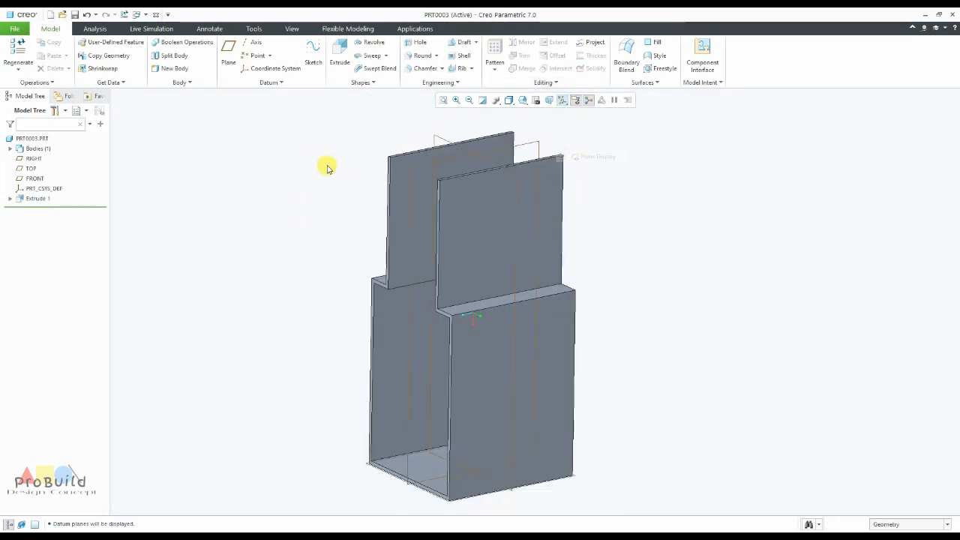
scroll(322, 162, "down", 3)
middle_click_drag(317, 159, 467, 162)
scroll(382, 165, "up", 5)
scroll(382, 166, "down", 3)
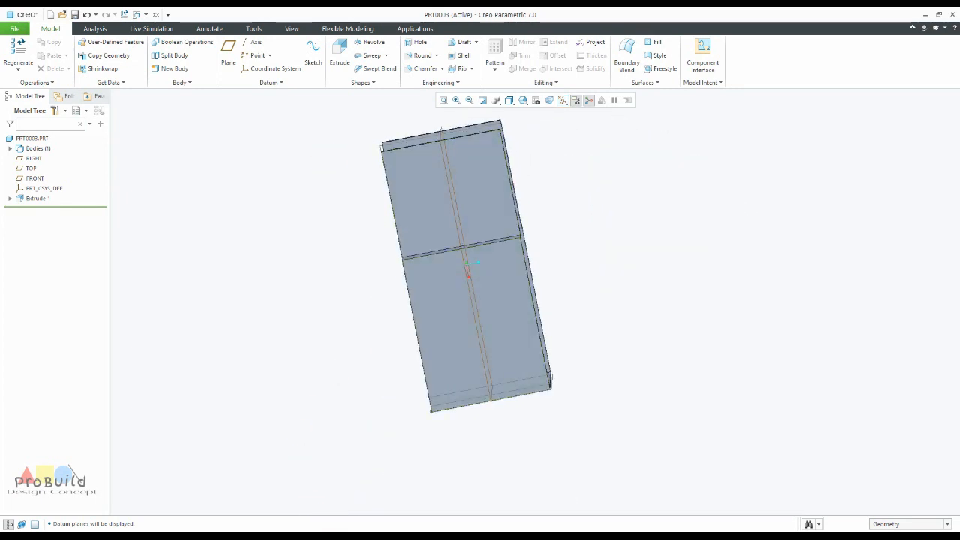
Check the side view of drawing 21 in Adobe Reader and start an extrude sketch on the TOP plane, viewed face-on
key("alt+Tab")
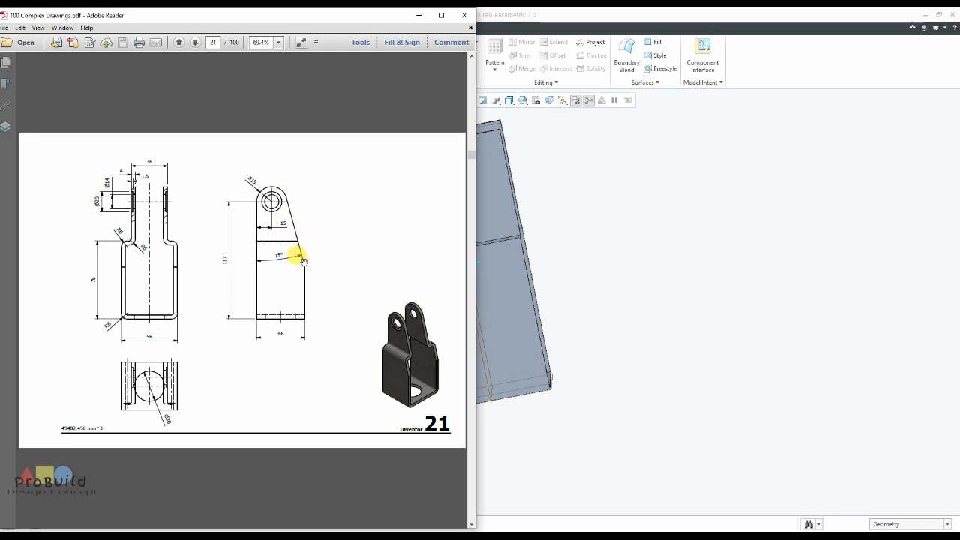
left_click(514, 333)
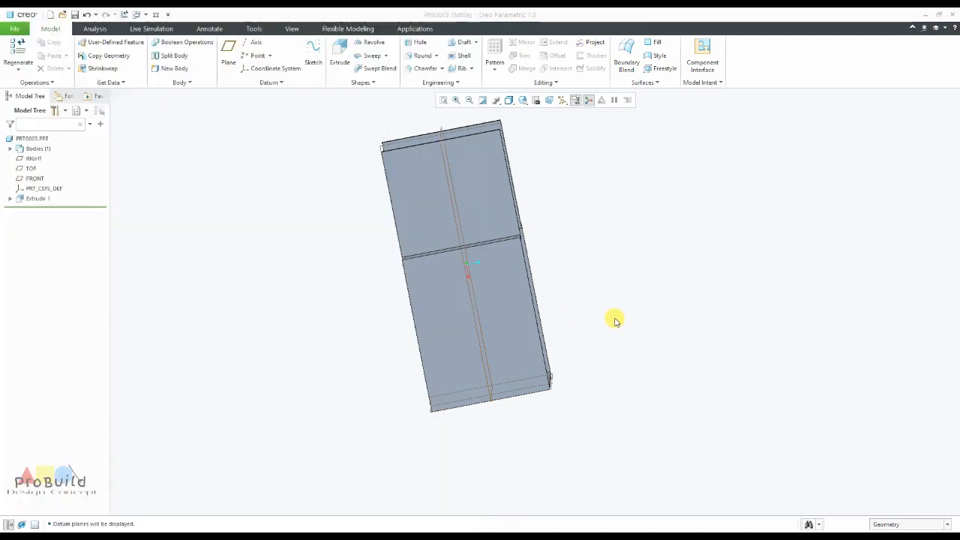
scroll(553, 286, "up", 2)
middle_click_drag(553, 287, 451, 193)
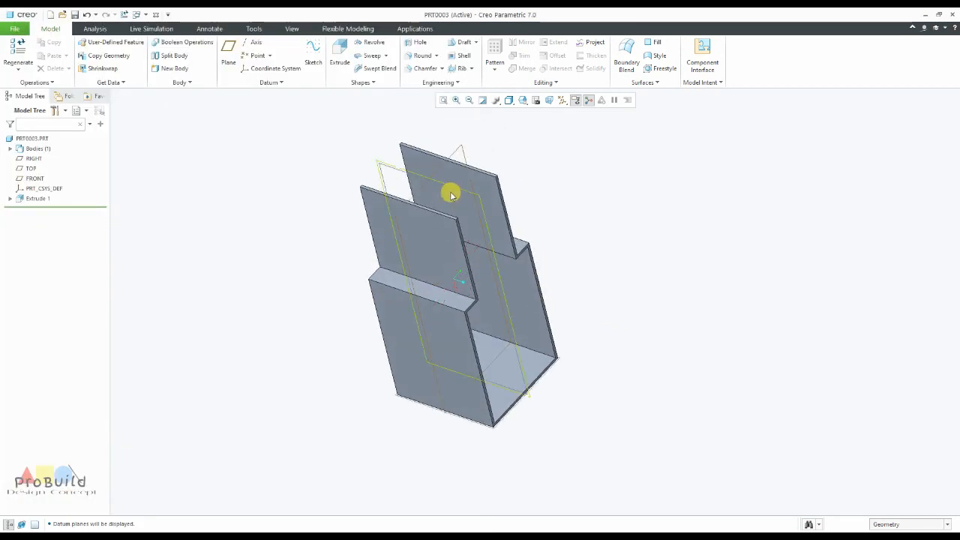
left_click(385, 169)
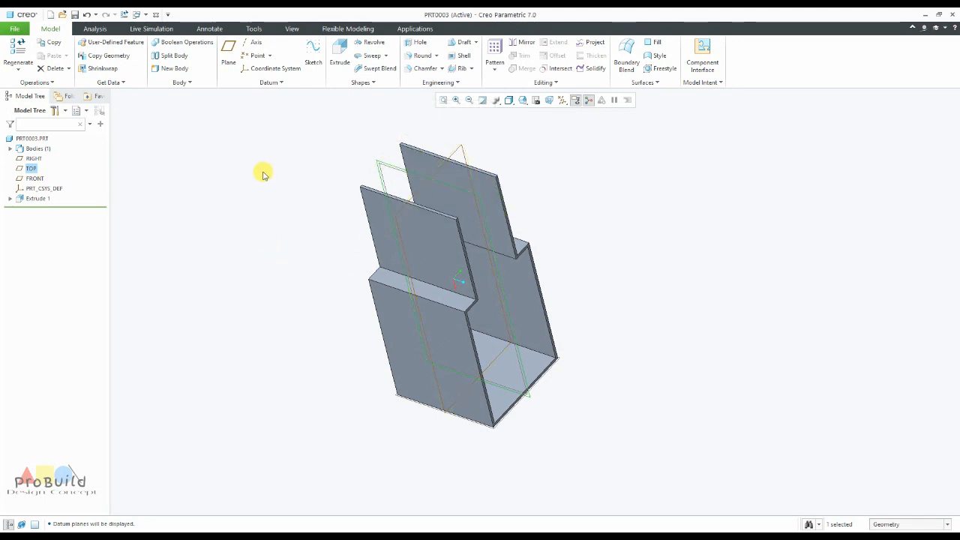
left_click(339, 57)
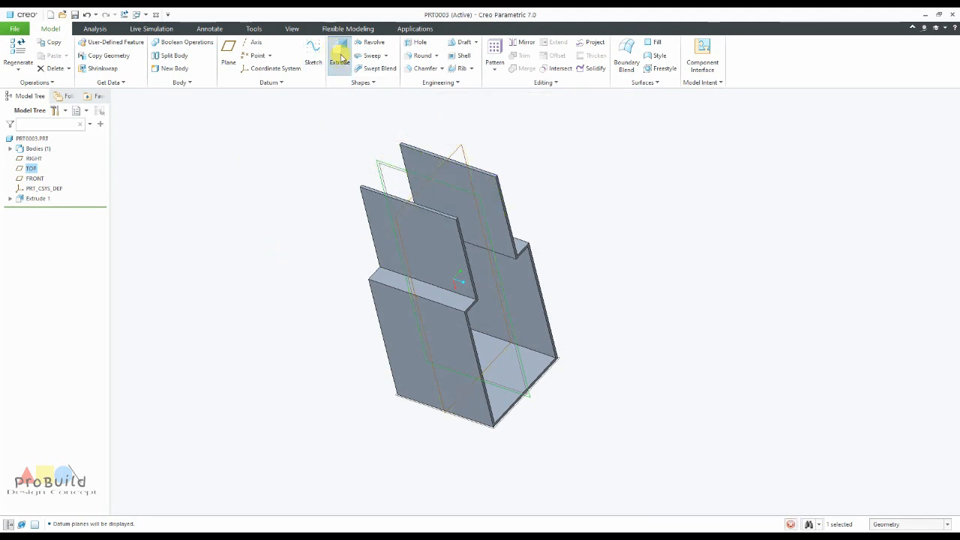
left_click(555, 100)
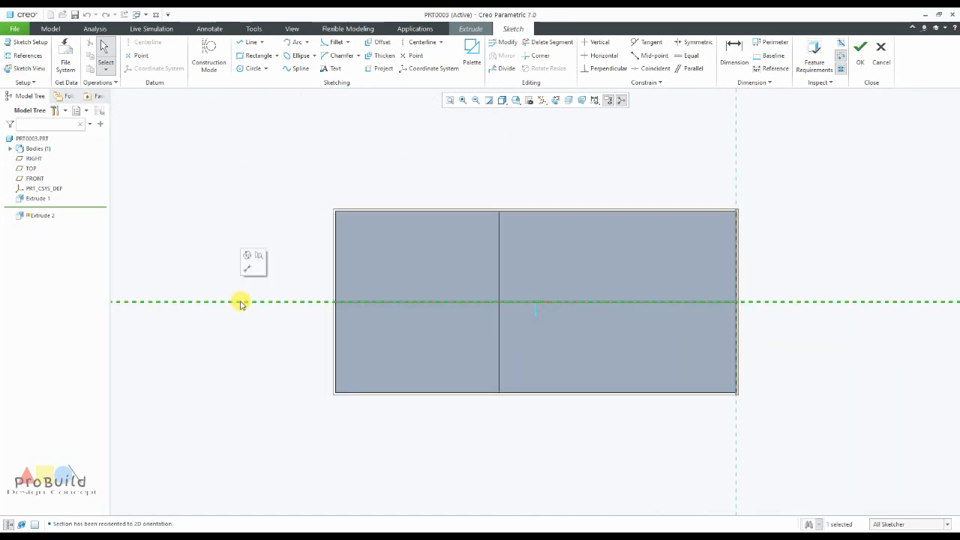
Reorient the section so that the bracket's lengthwise reference runs vertically
right_click(211, 240)
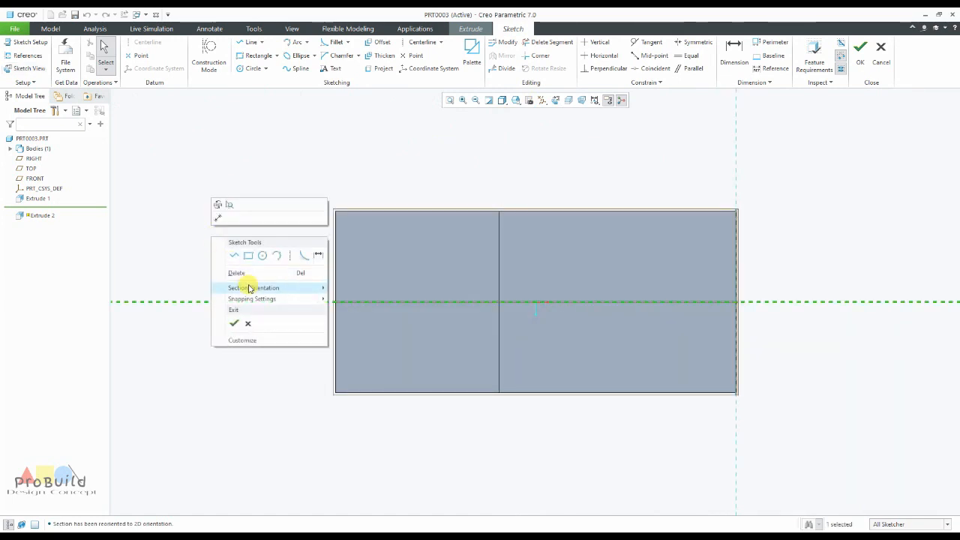
mouse_move(250, 287)
left_click(383, 299)
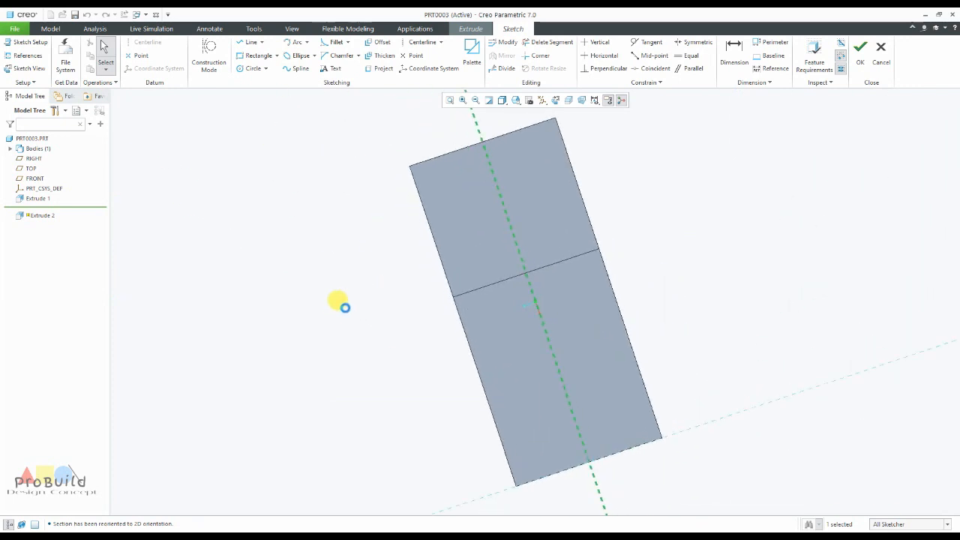
Display the model with grey hidden lines and hide the datum planes
left_click(502, 101)
left_click(525, 157)
scroll(529, 274, "up", 2)
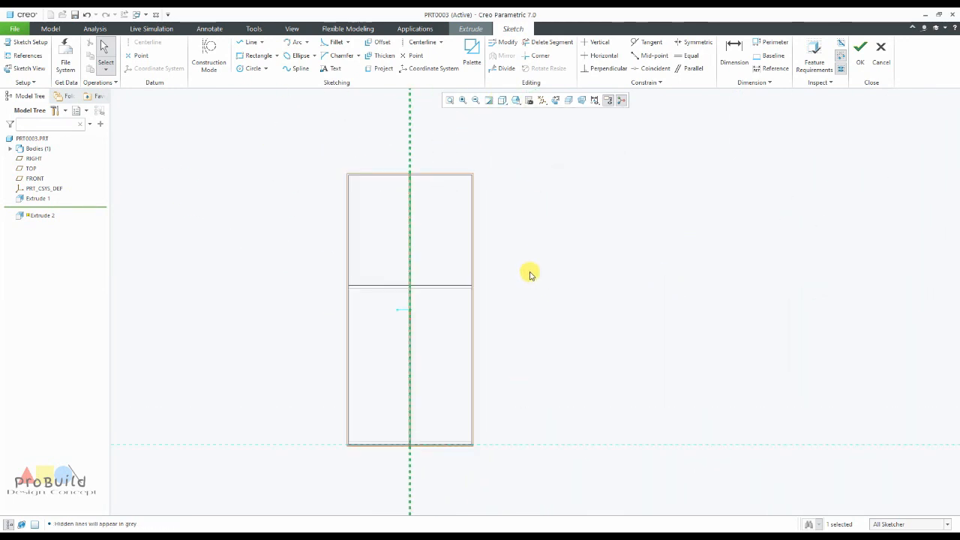
left_click(542, 101)
left_click(563, 154)
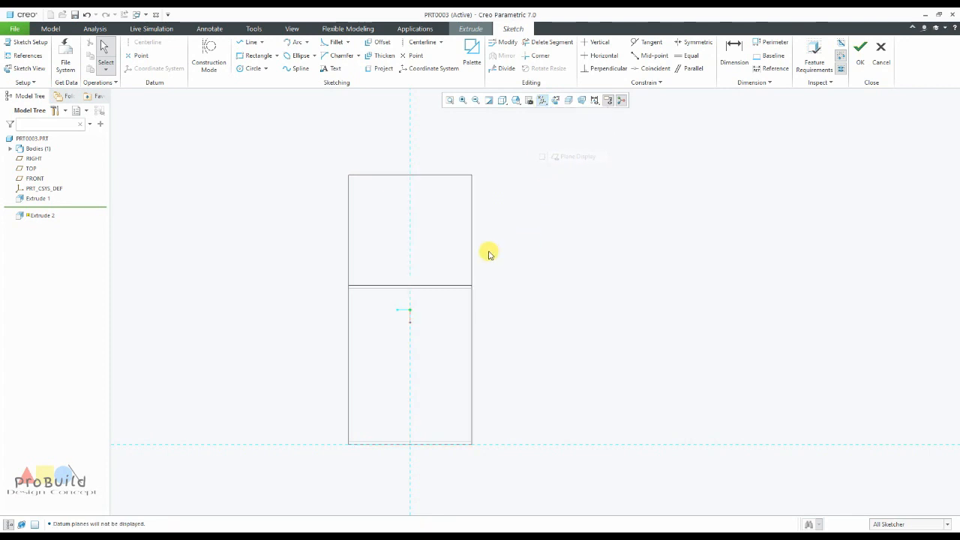
Add the bracket's top edge, both side edges and the horizontal step edge as sketch references
left_click(42, 58)
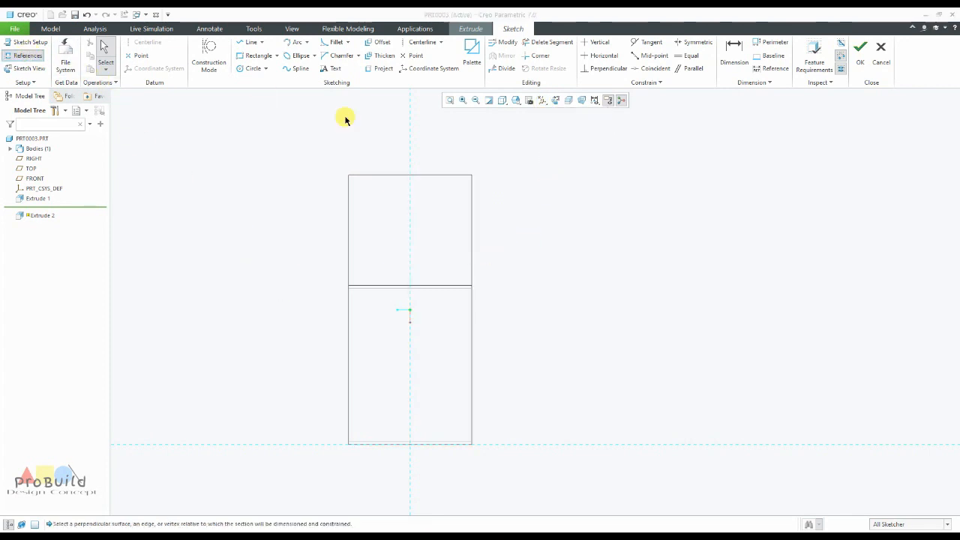
left_click(386, 175)
left_click(348, 217)
left_click(471, 244)
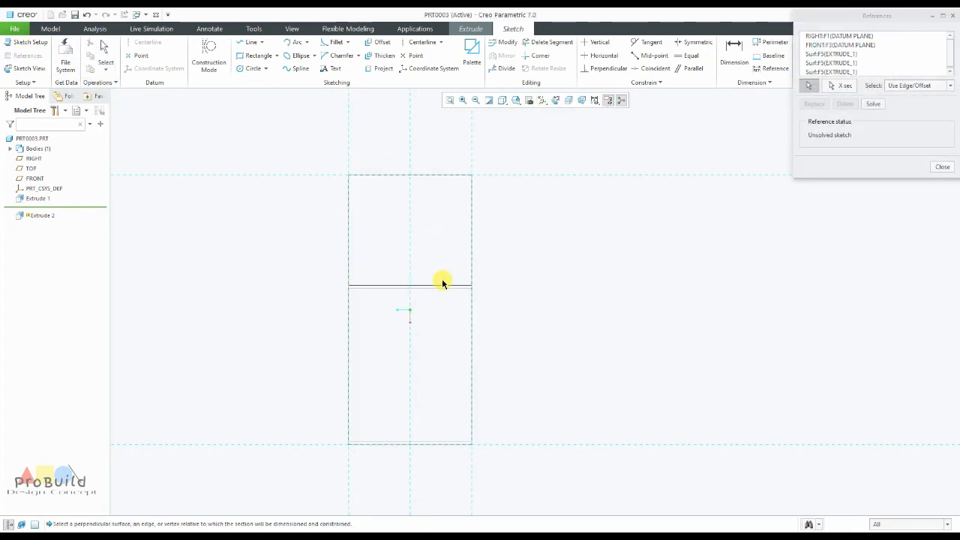
left_click(442, 285)
middle_click(517, 272)
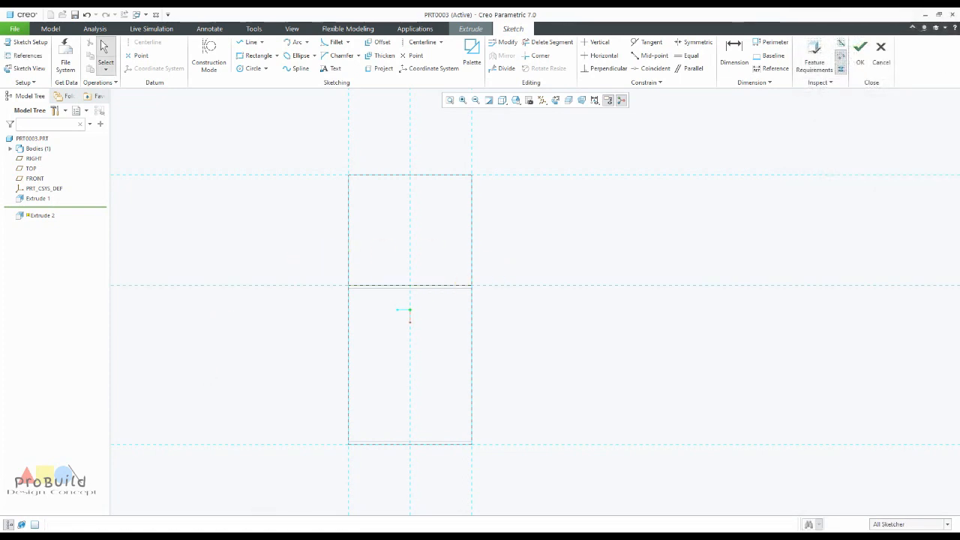
Consult the drawing's side view and sketch a horizontal centerline 15 below the bracket's top edge
key("alt+Tab")
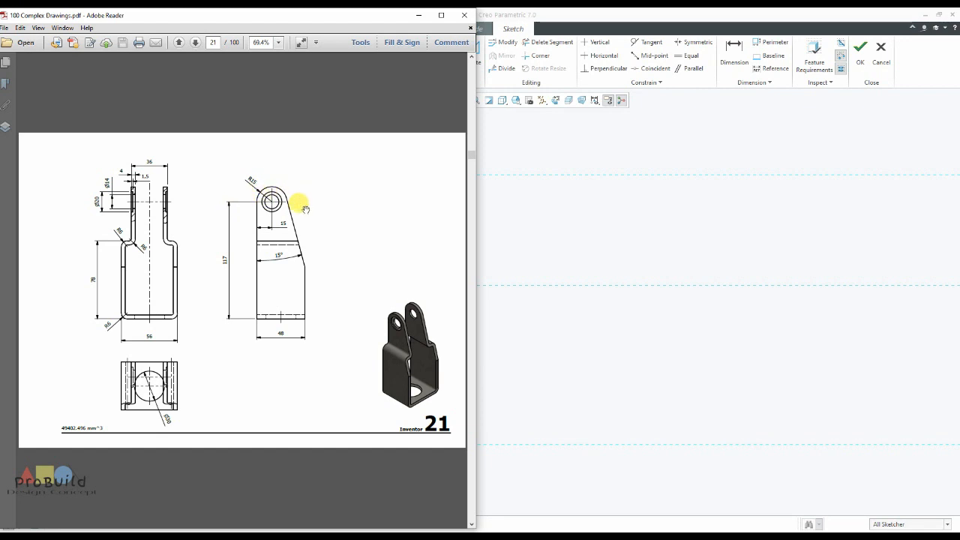
left_click(567, 256)
left_click(420, 42)
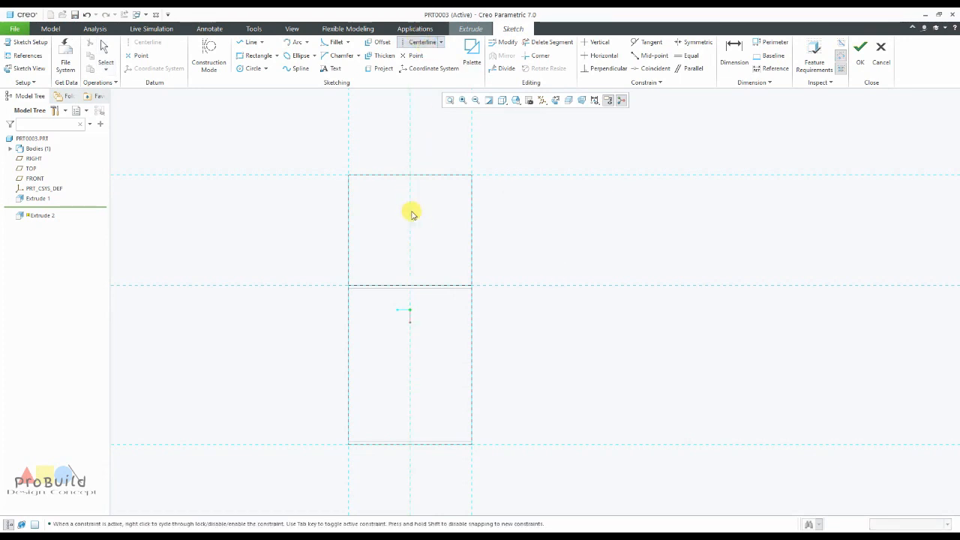
left_click(414, 210)
left_click(458, 210)
middle_click(455, 228)
double_click(540, 195)
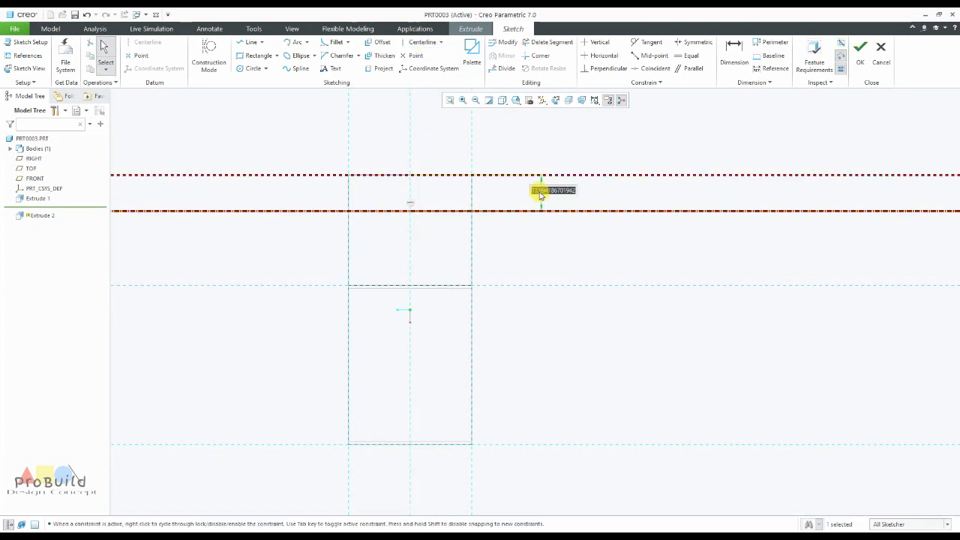
type("15")
key("Return")
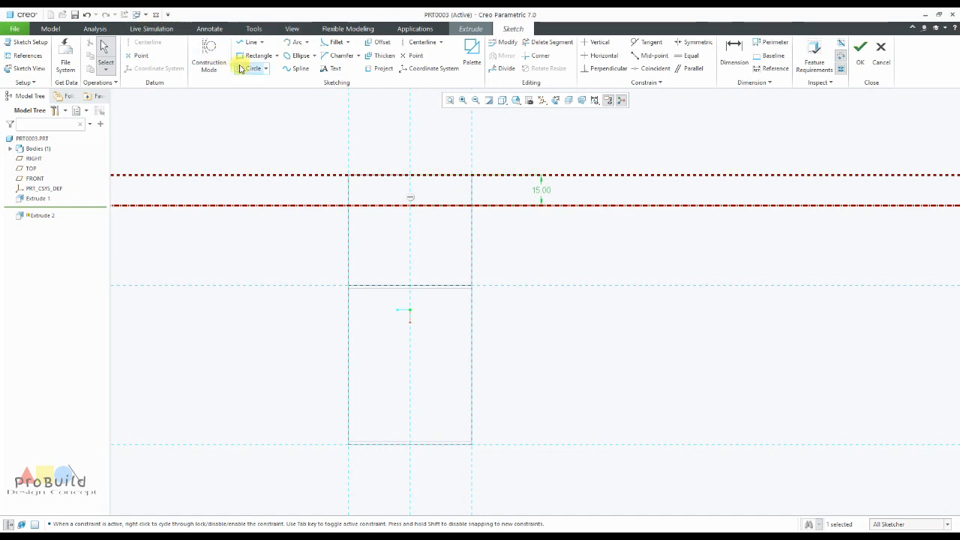
left_click(248, 69)
scroll(437, 197, "up", 3)
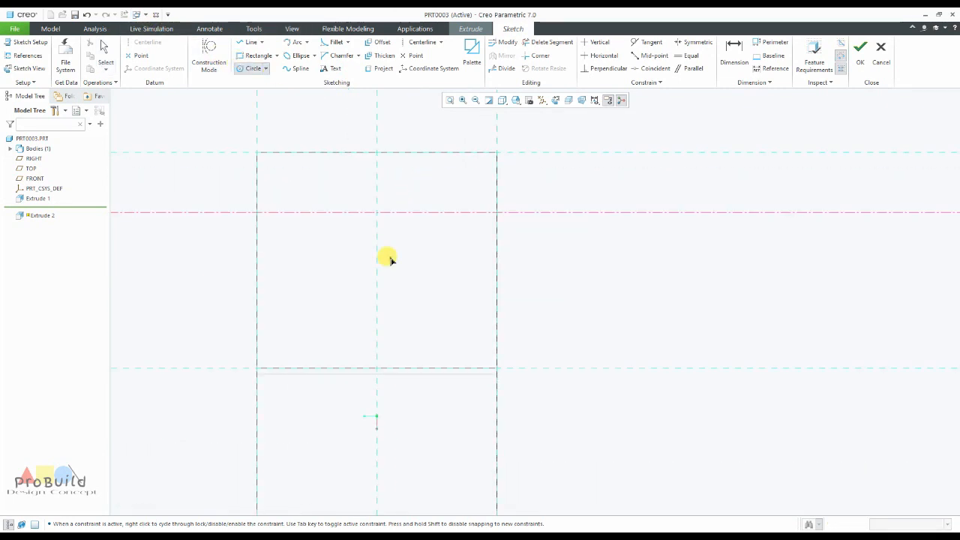
middle_click(275, 352)
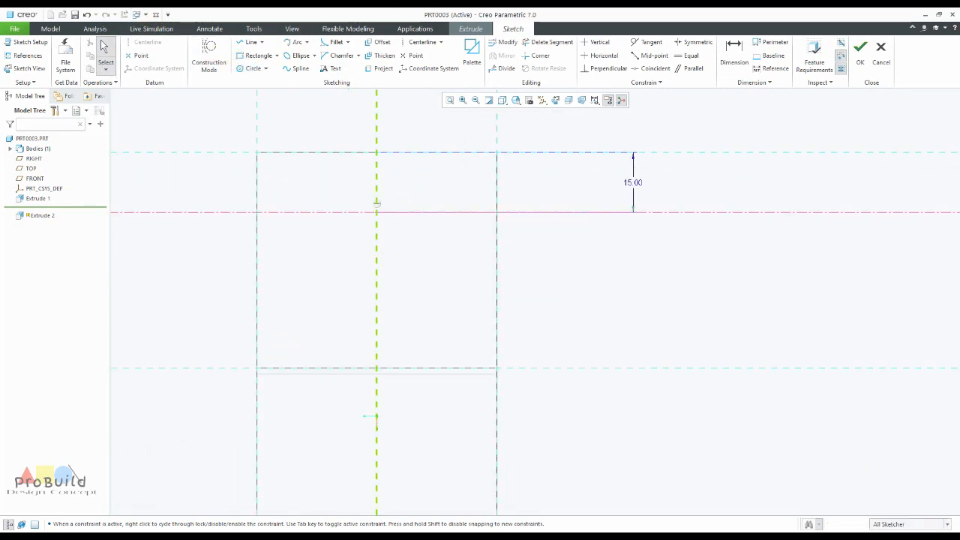
Check the rounded lug and its hole position in the side view of drawing 21 in Adobe Reader
key("alt+Tab")
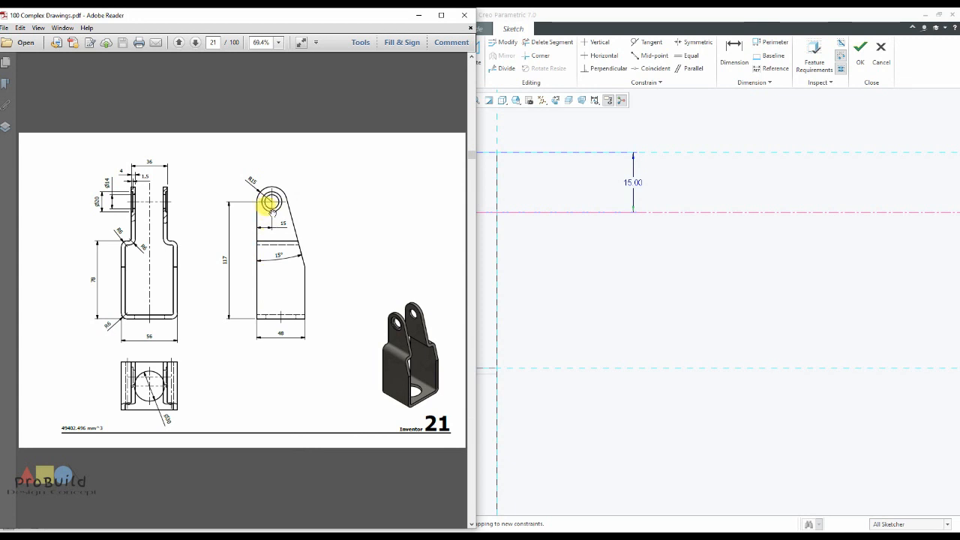
left_click(636, 331)
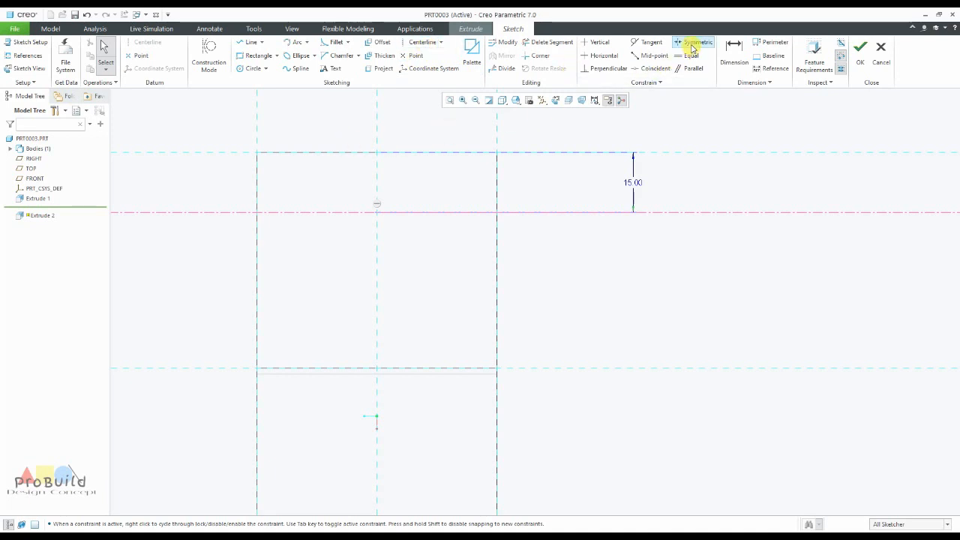
Sketch a circle centered where the horizontal centerline meets the vertical reference, touching the bracket's top edge
left_click(254, 69)
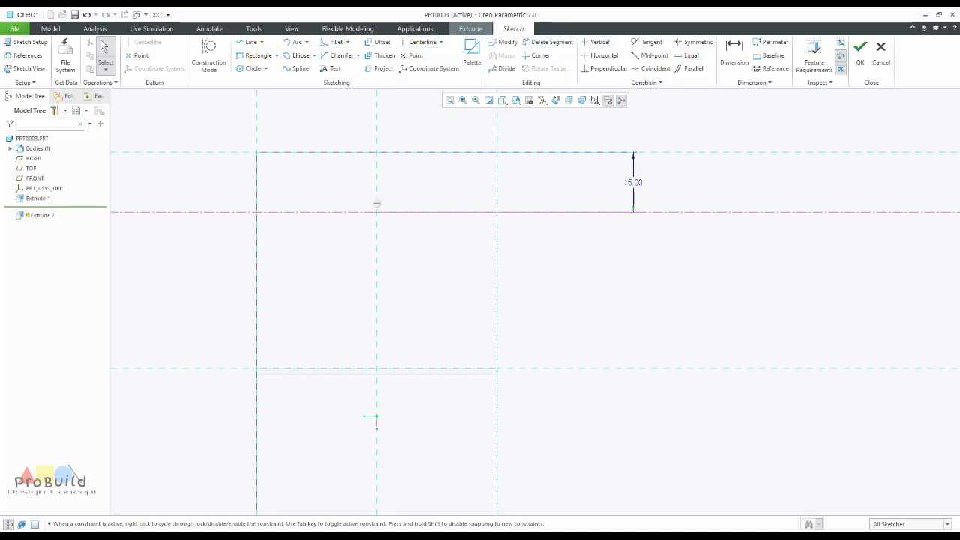
scroll(435, 267, "up", 3)
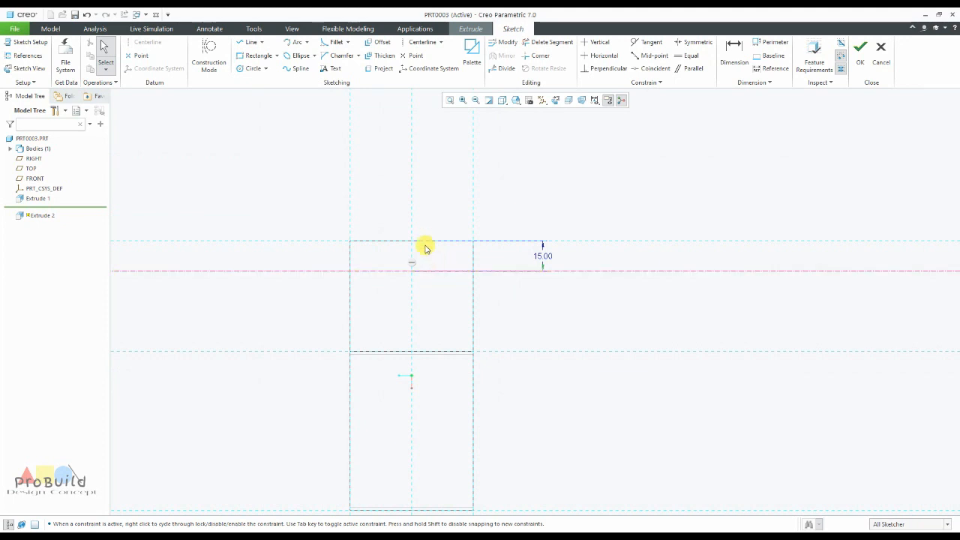
left_click(253, 69)
scroll(429, 310, "down", 3)
left_click(408, 251)
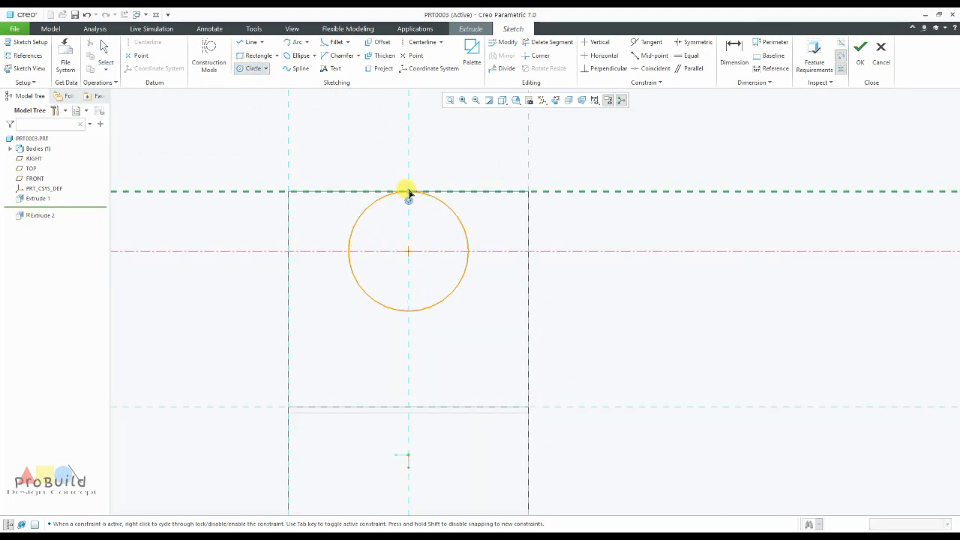
left_click(409, 191)
middle_click(425, 229)
scroll(424, 229, "up", 3)
scroll(455, 248, "down", 2)
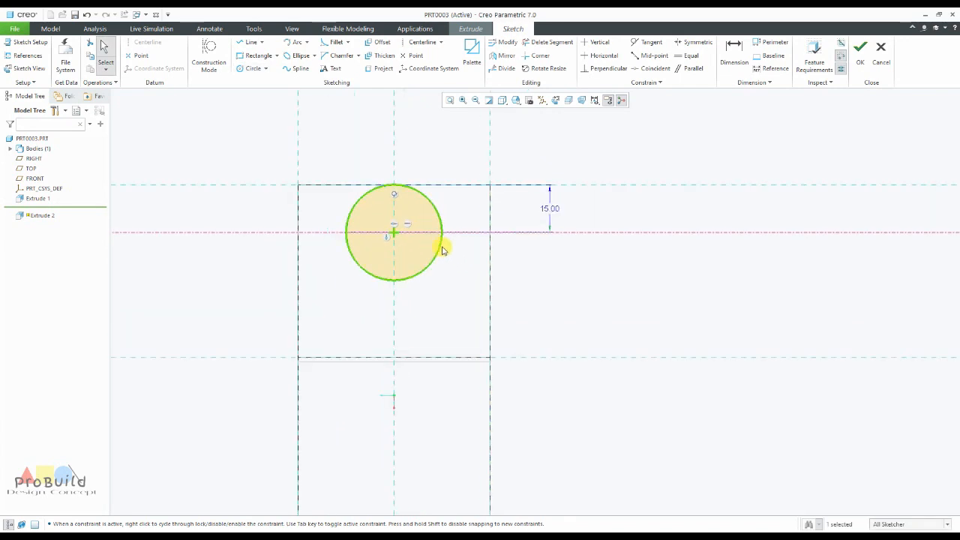
left_click(452, 268)
scroll(460, 268, "up", 4)
scroll(467, 299, "down", 2)
Sketch a vertical line from the circle's left quadrant down to the bracket's base edge
left_click(252, 42)
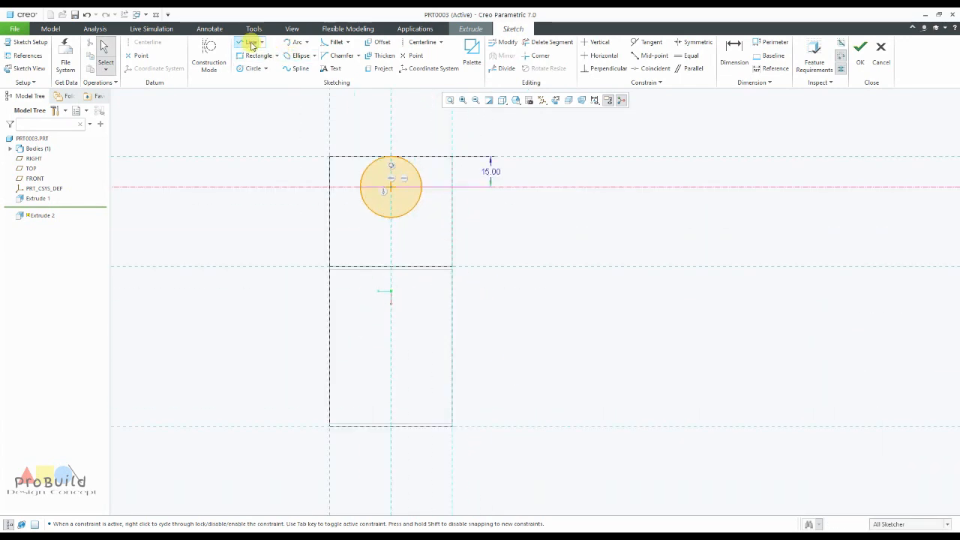
left_click(361, 186)
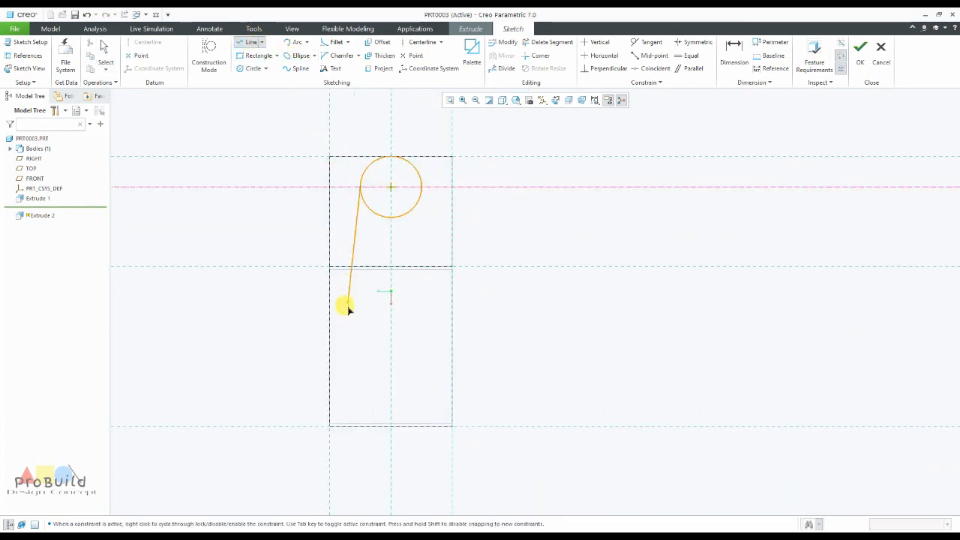
left_click(359, 427)
middle_click(358, 426)
Consult the side view of drawing 21 and sketch a 48 long line along the base from the vertical line's lower end
key("alt+Tab")
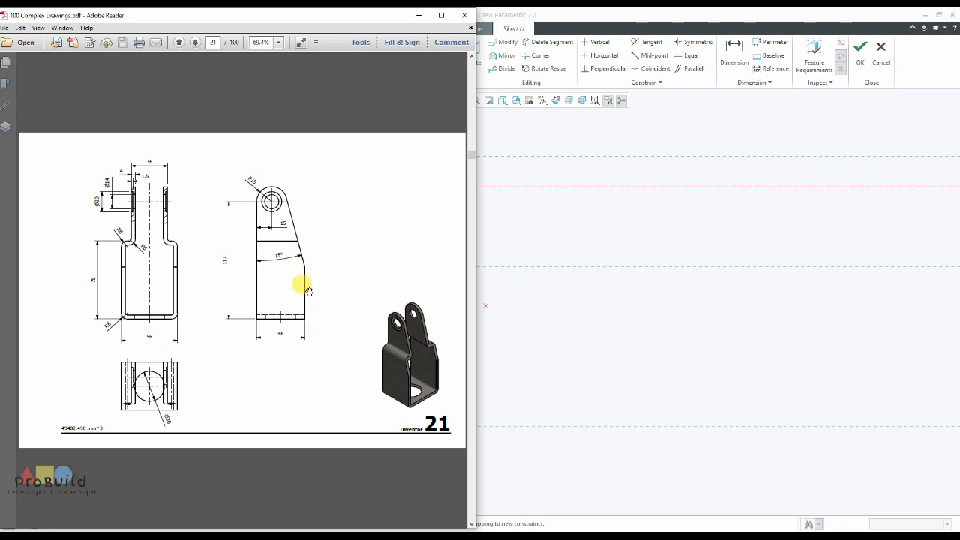
left_click(527, 307)
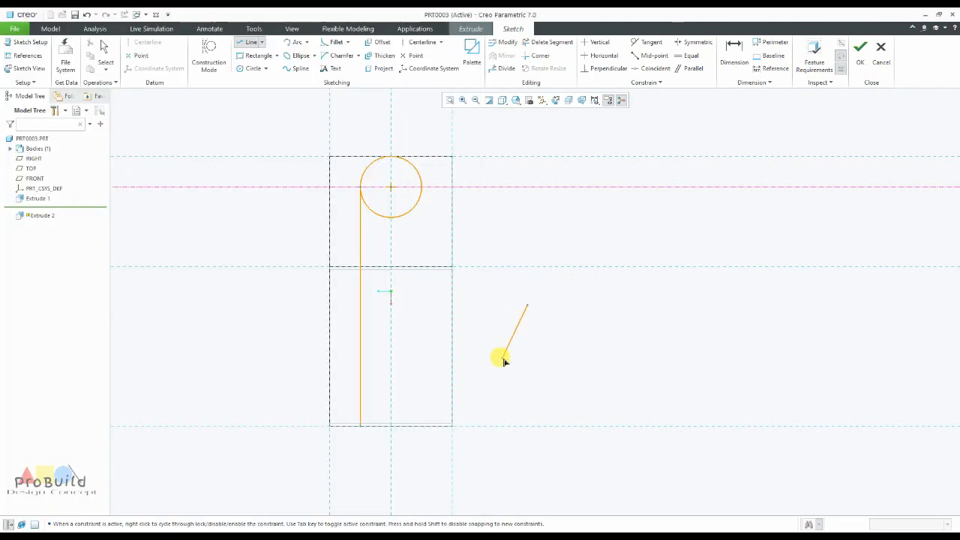
left_click(363, 427)
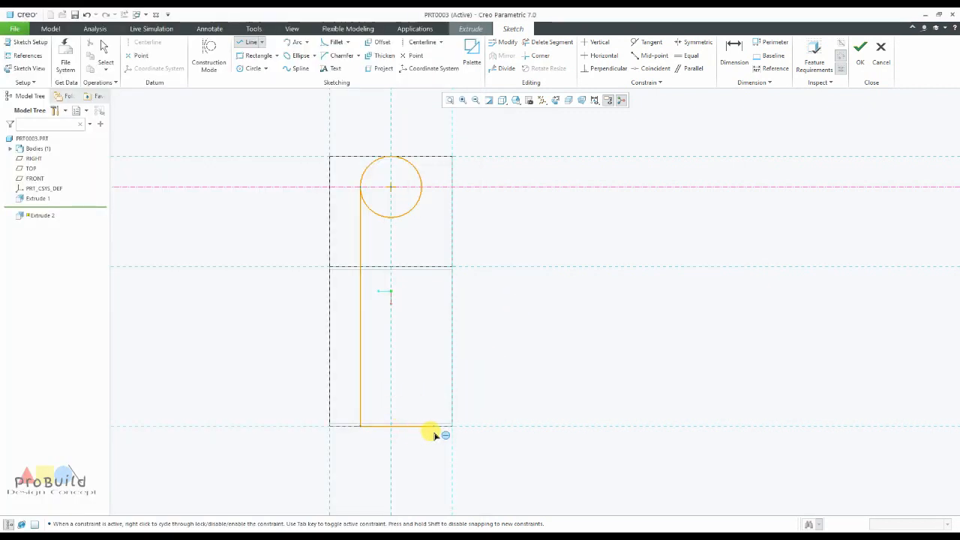
middle_click(434, 402)
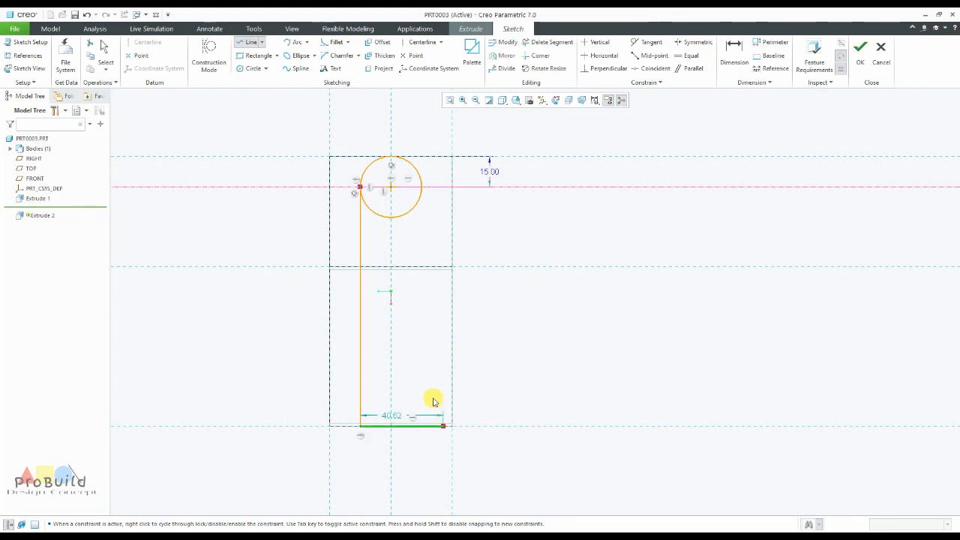
middle_click(436, 402)
scroll(392, 429, "down", 2)
double_click(396, 412)
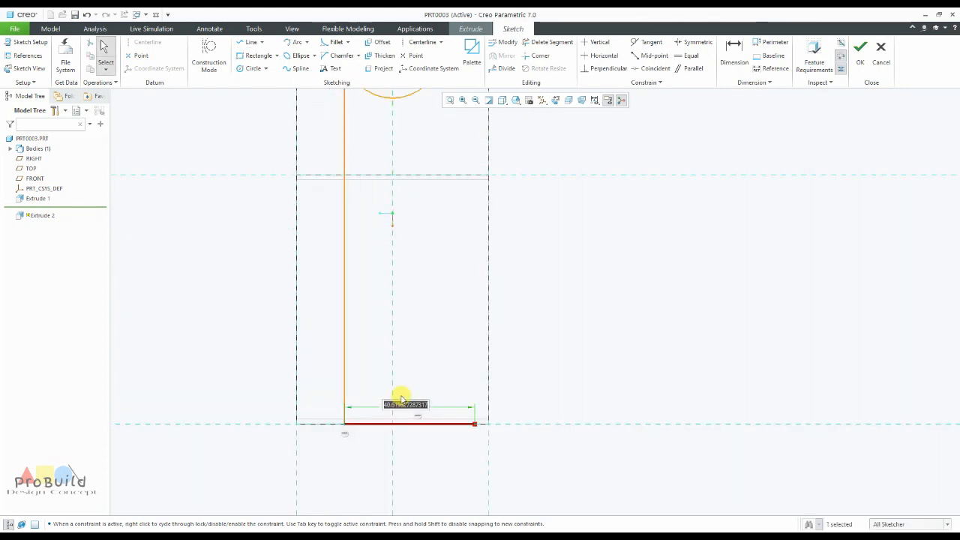
scroll(461, 413, "up", 2)
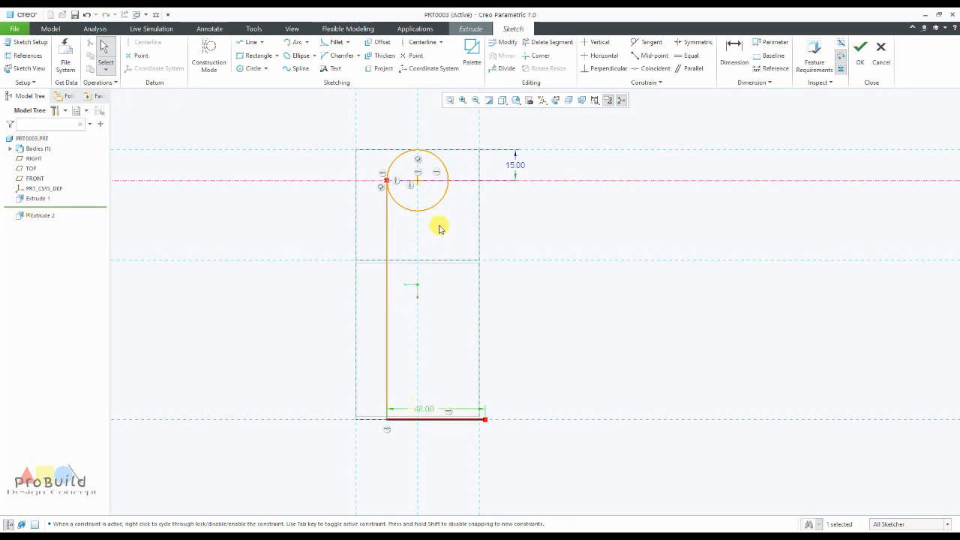
Sketch a circle centered at the intersection of the two centerlines and passing through the vertical line's upper end
scroll(407, 160, "down", 3)
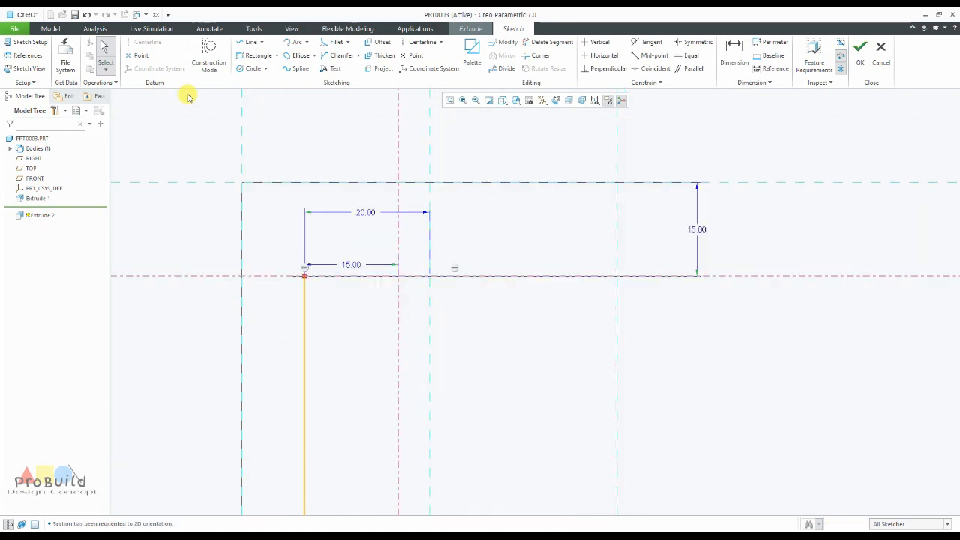
left_click(252, 68)
left_click(399, 276)
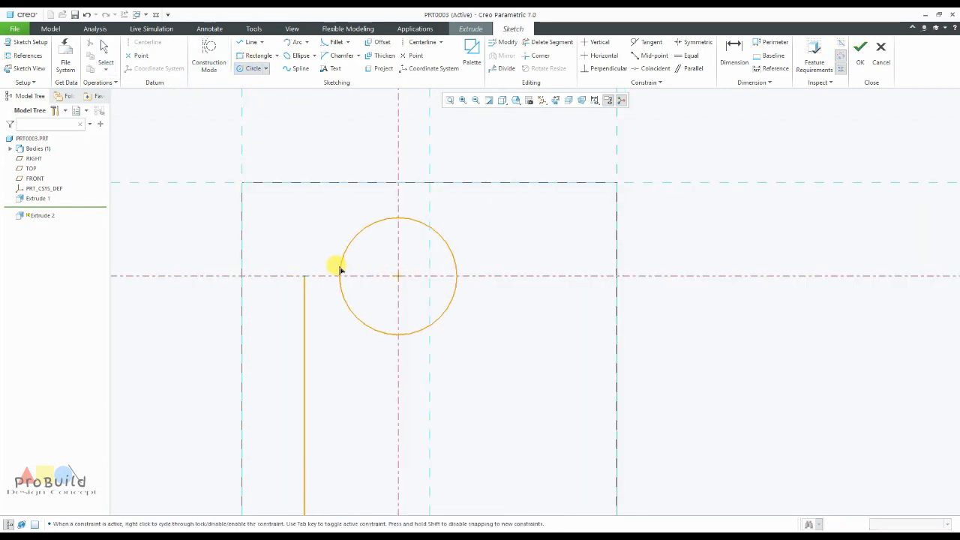
left_click(310, 276)
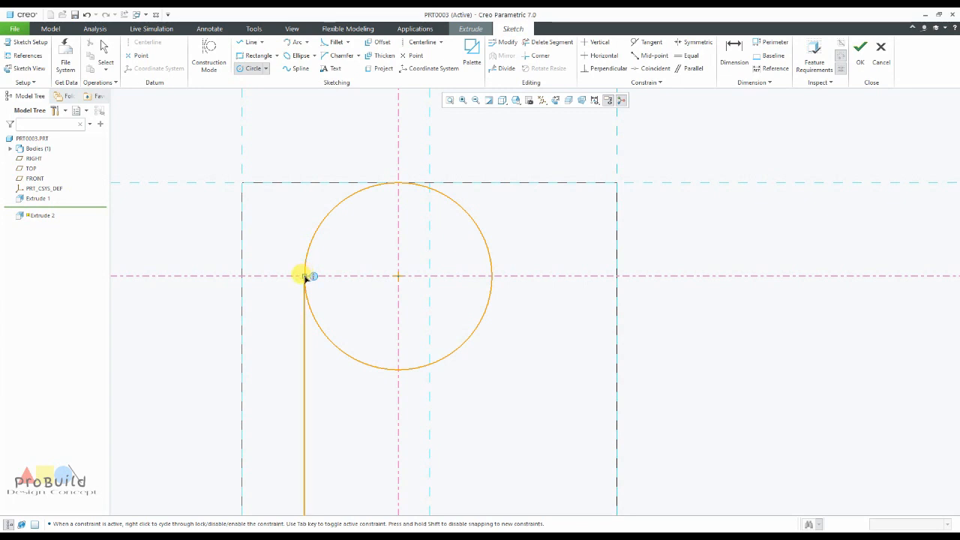
middle_click(337, 295)
scroll(350, 303, "down", 5)
scroll(401, 428, "up", 6)
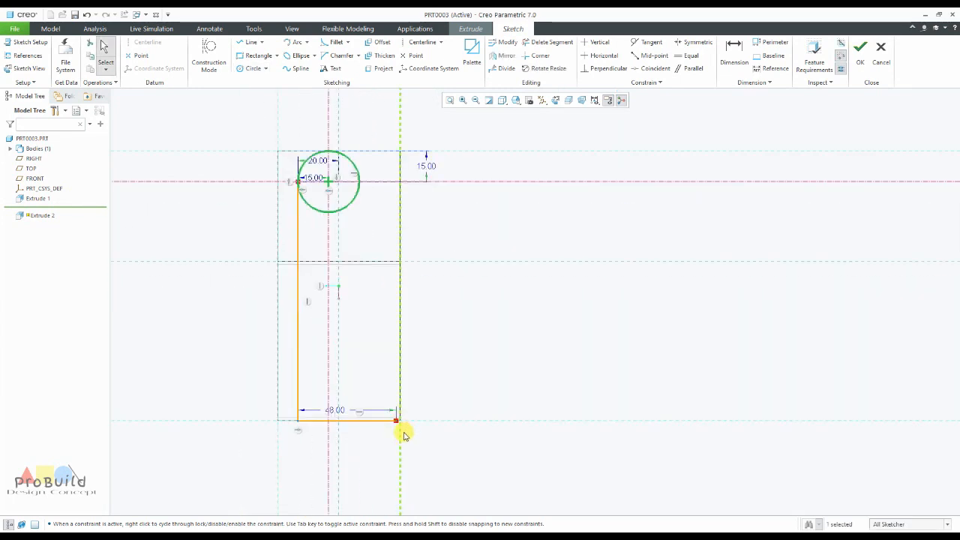
Sketch a vertical line about 60.5 high from the base line's free end, continued by a slanted line tangent to the circle
scroll(390, 339, "down", 3)
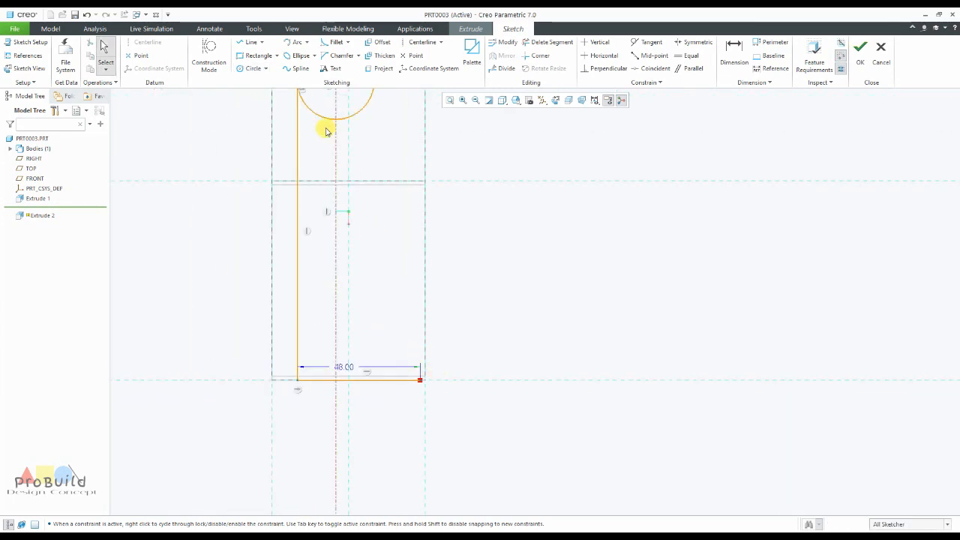
left_click(247, 42)
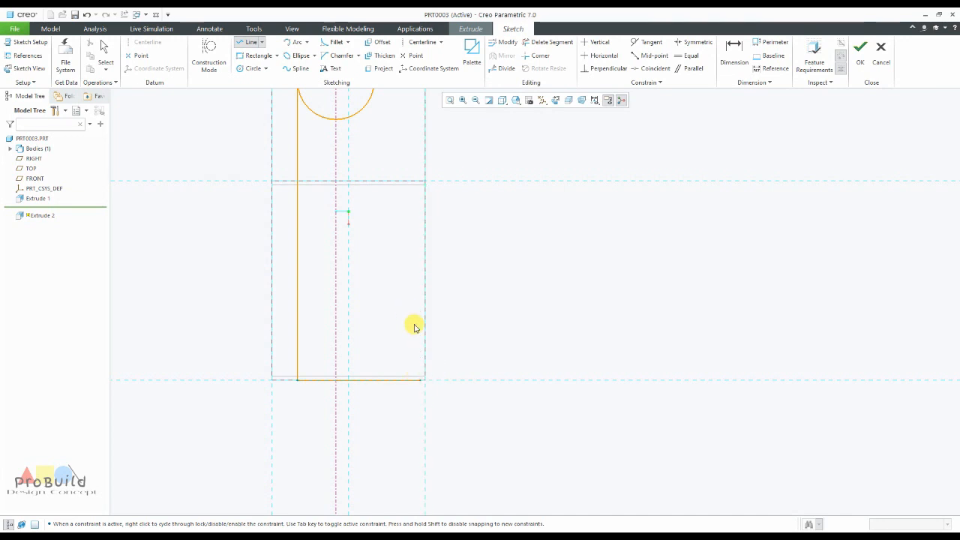
scroll(415, 382, "up", 3)
middle_click(427, 349)
scroll(425, 325, "up", 2)
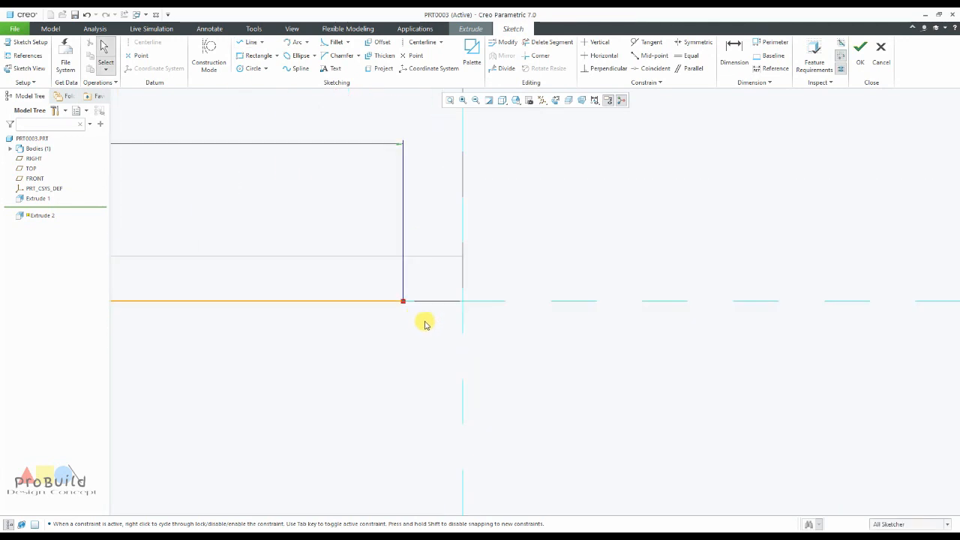
left_click(250, 42)
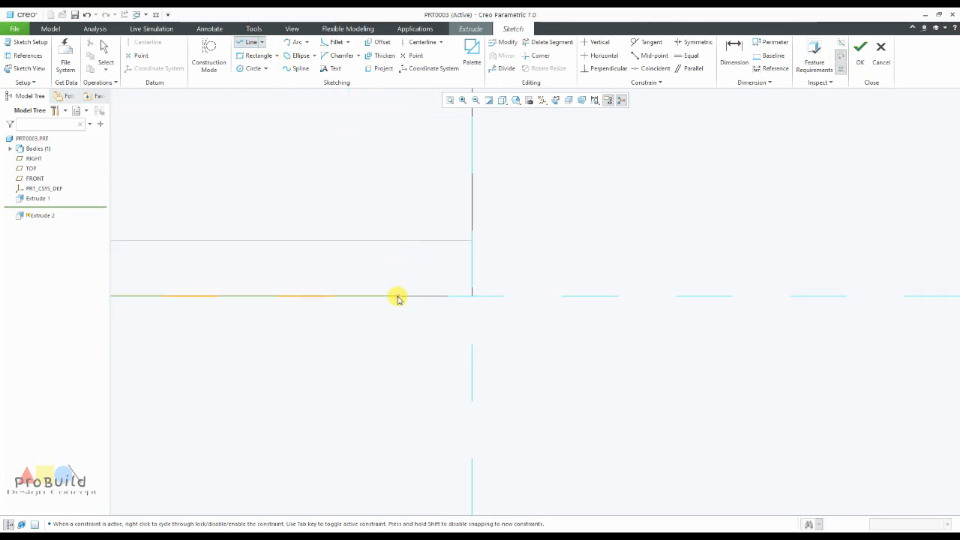
left_click(398, 297)
scroll(412, 364, "down", 8)
scroll(416, 342, "up", 3)
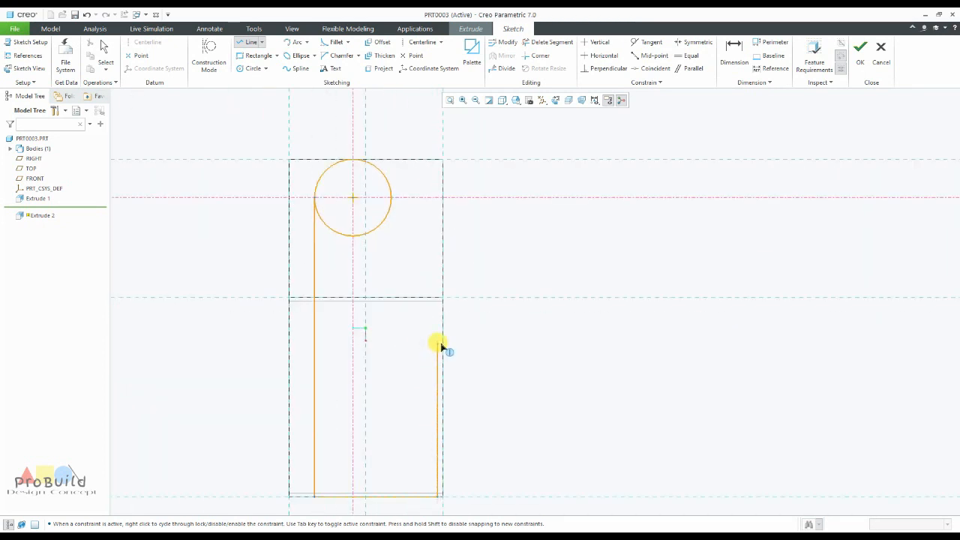
left_click(438, 344)
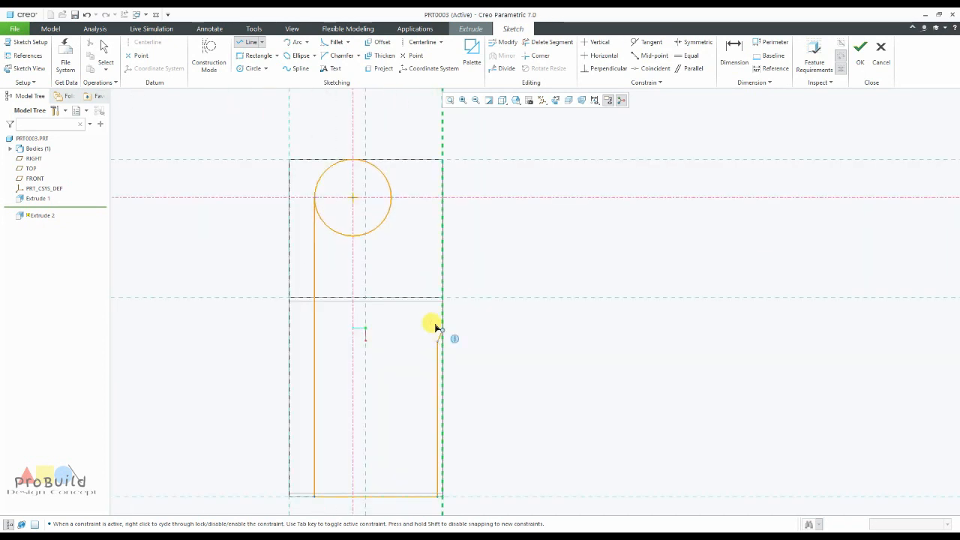
left_click(391, 186)
middle_click(440, 253)
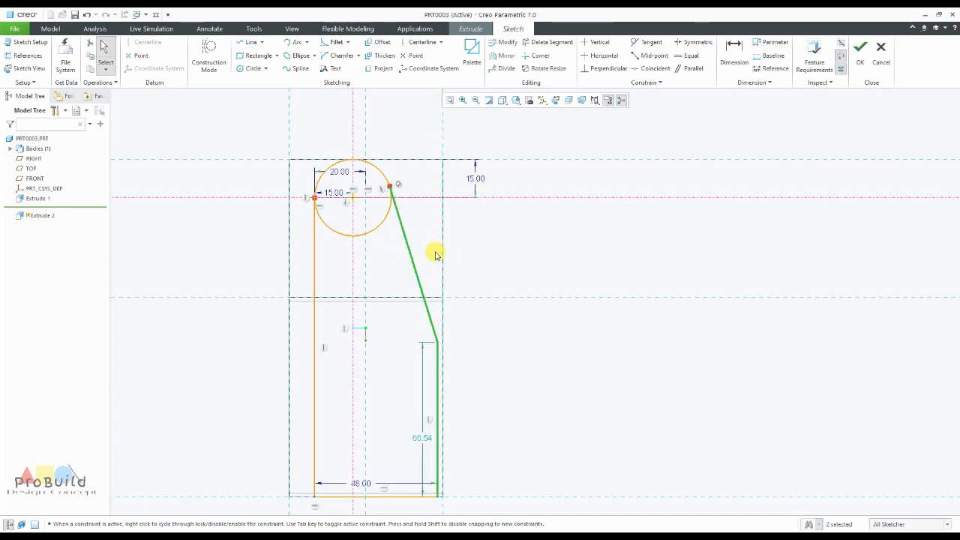
Set the height of the short vertical line to 53
scroll(439, 259, "down", 3)
scroll(451, 390, "up", 1)
left_click_drag(412, 376, 466, 373)
double_click(466, 373)
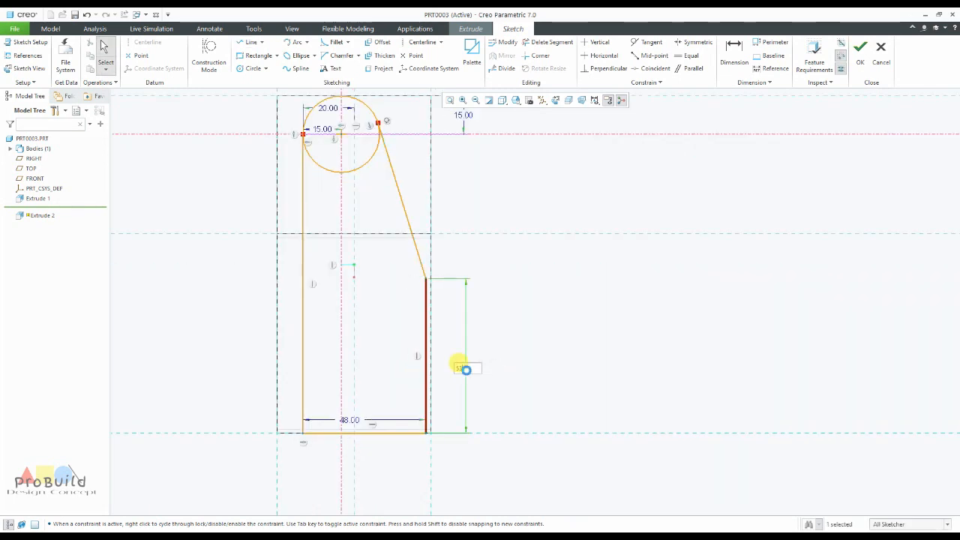
type("53")
key("Return")
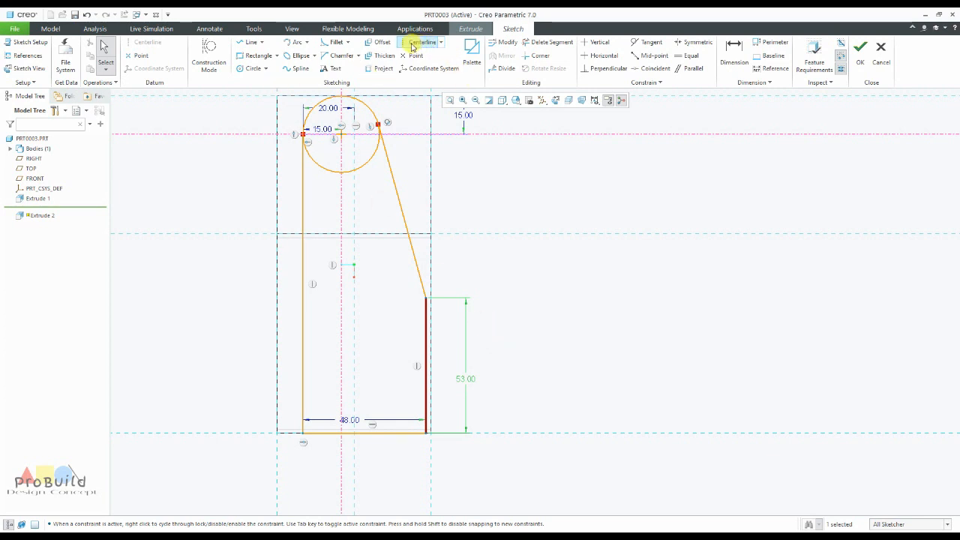
Trim the circle's lower part and the small leftover segment beside the slanted line to leave one closed lug profile
left_click(549, 42)
left_click(353, 172)
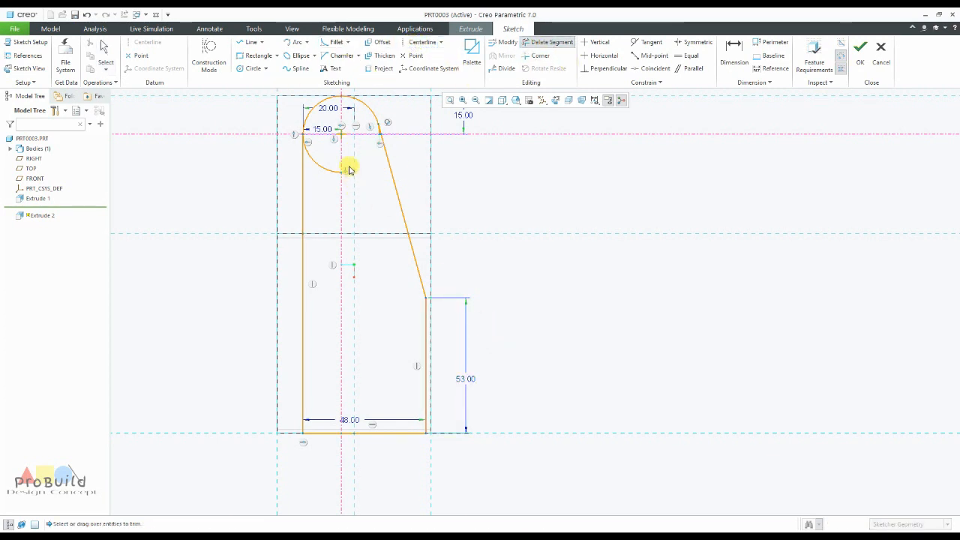
middle_click(357, 213)
scroll(377, 131, "down", 5)
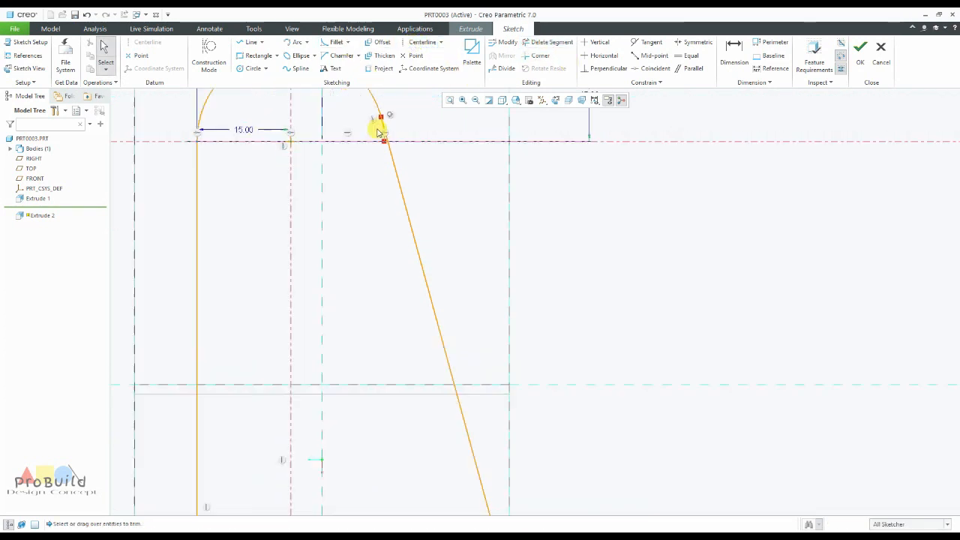
left_click(549, 42)
left_click(388, 156)
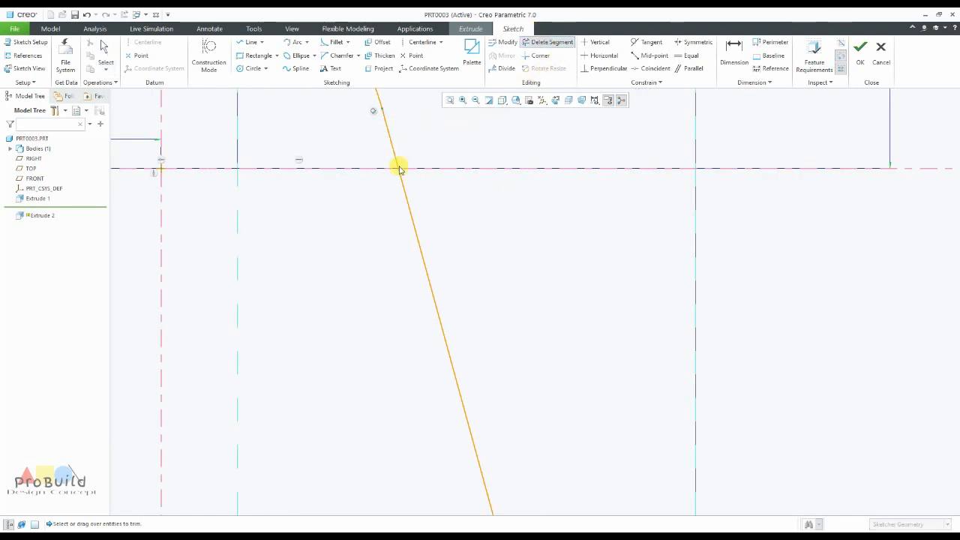
middle_click(432, 202)
scroll(435, 208, "up", 5)
scroll(431, 213, "down", 2)
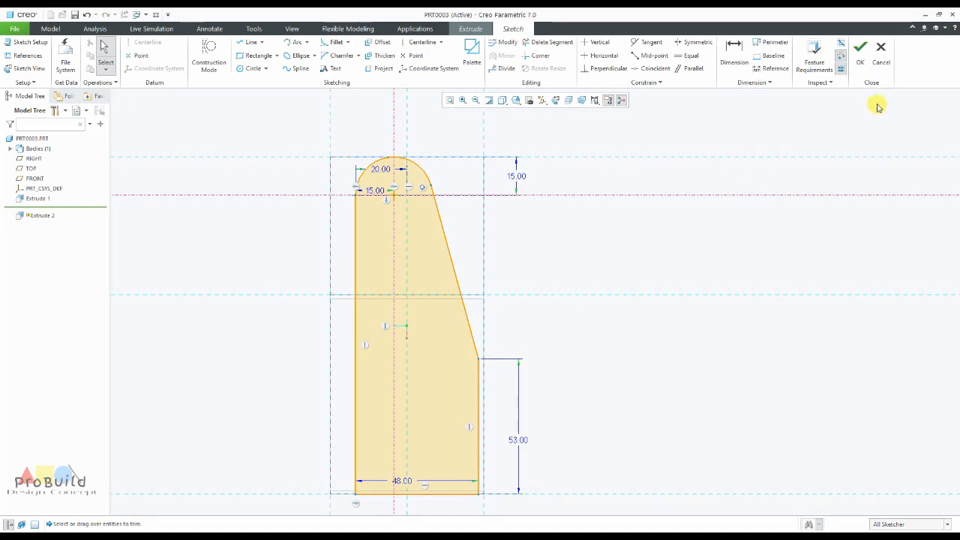
Finish the lug profile sketch and extrude it symmetrically to a depth of 90, with the model shaded with edges
left_click(861, 60)
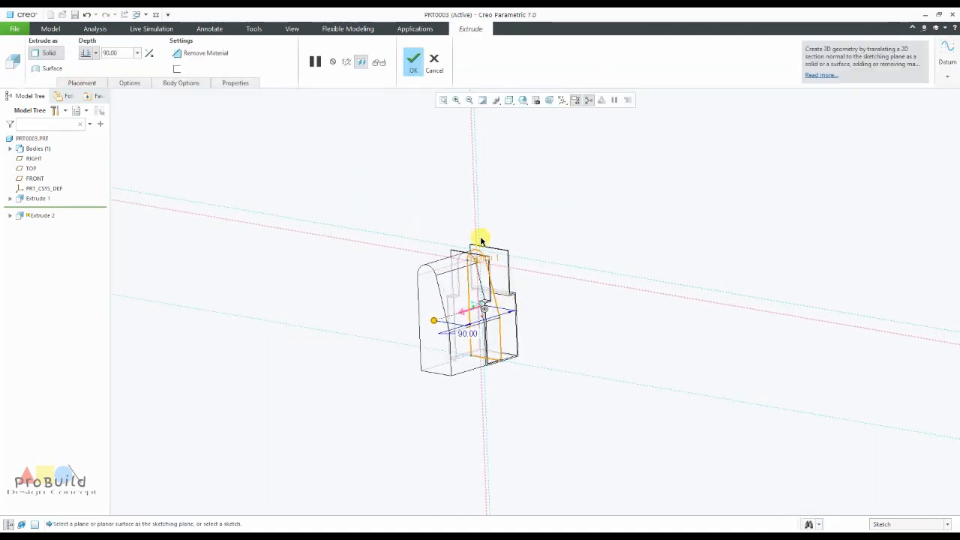
left_click(521, 101)
left_click(525, 125)
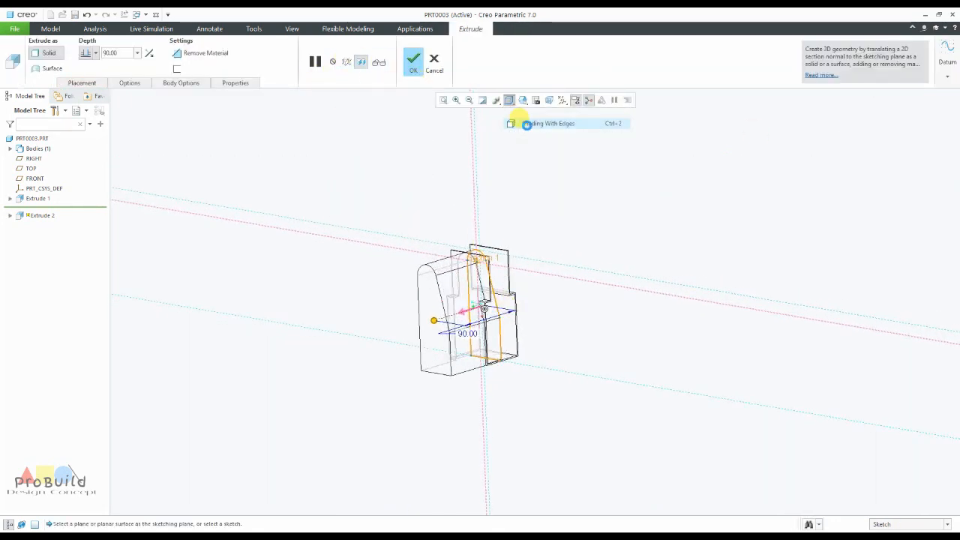
left_click(96, 54)
left_click(86, 84)
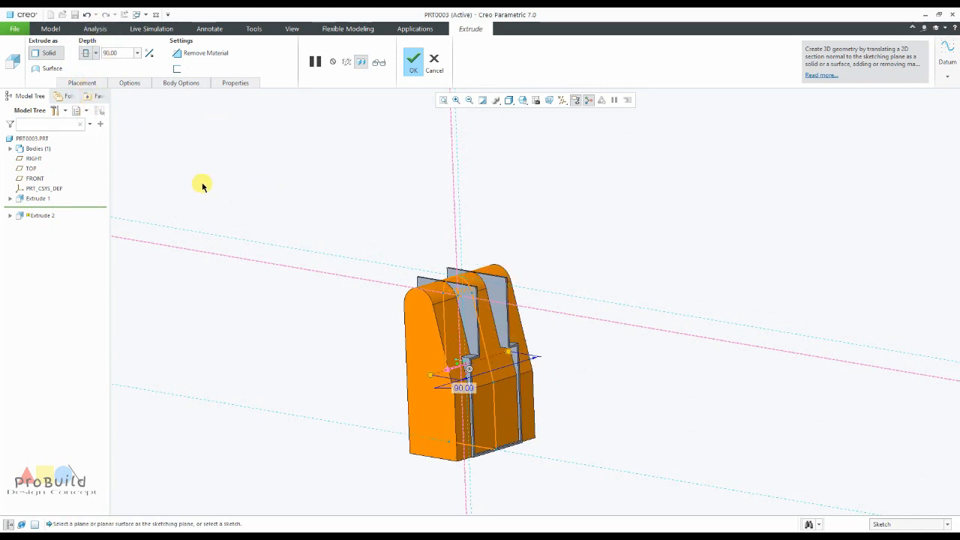
Change the lug profile's extrusion from solid to surface and accept the feature
middle_click_drag(503, 367, 535, 355)
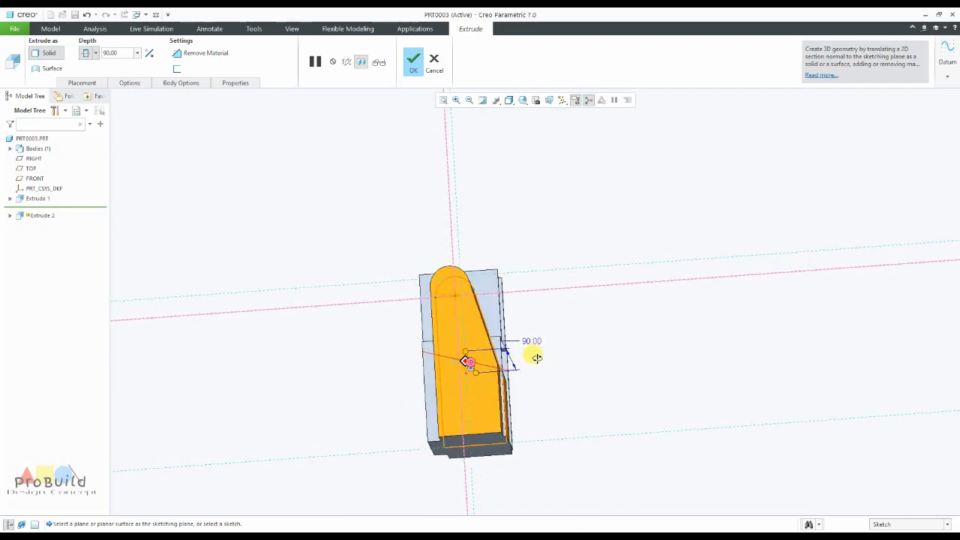
left_click(50, 68)
middle_click_drag(581, 325, 535, 355)
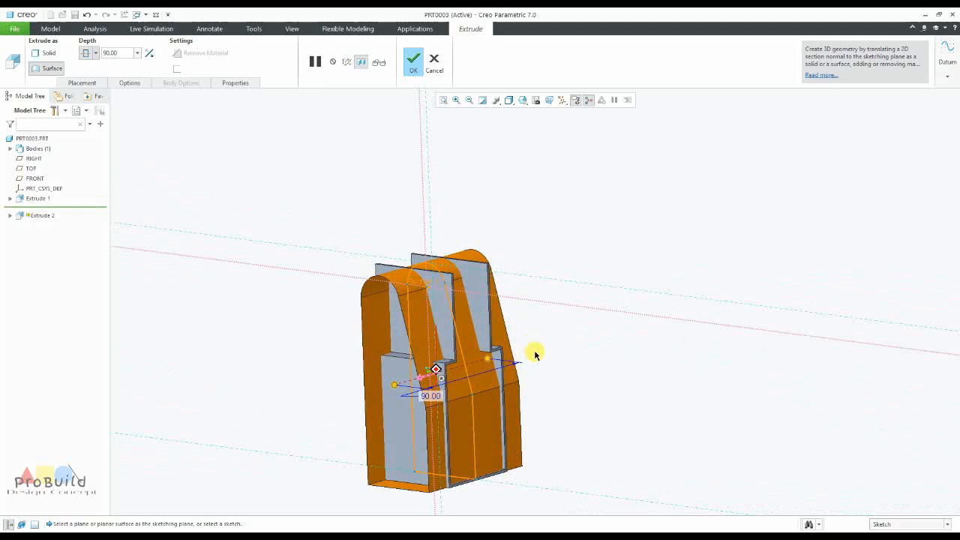
left_click(412, 66)
Turn on the display of datum planes in the model
middle_click_drag(489, 204, 523, 289)
left_click(562, 100)
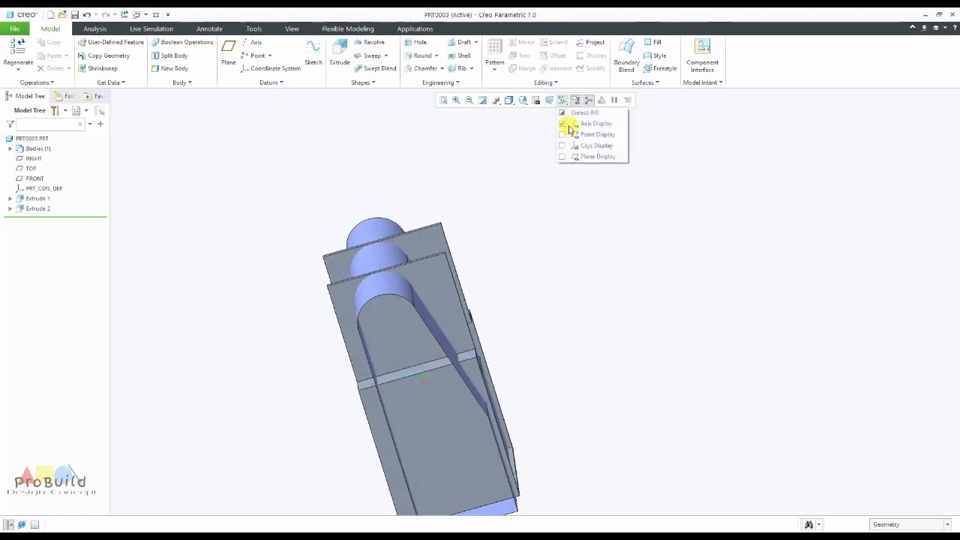
left_click(578, 156)
scroll(590, 214, "down", 3)
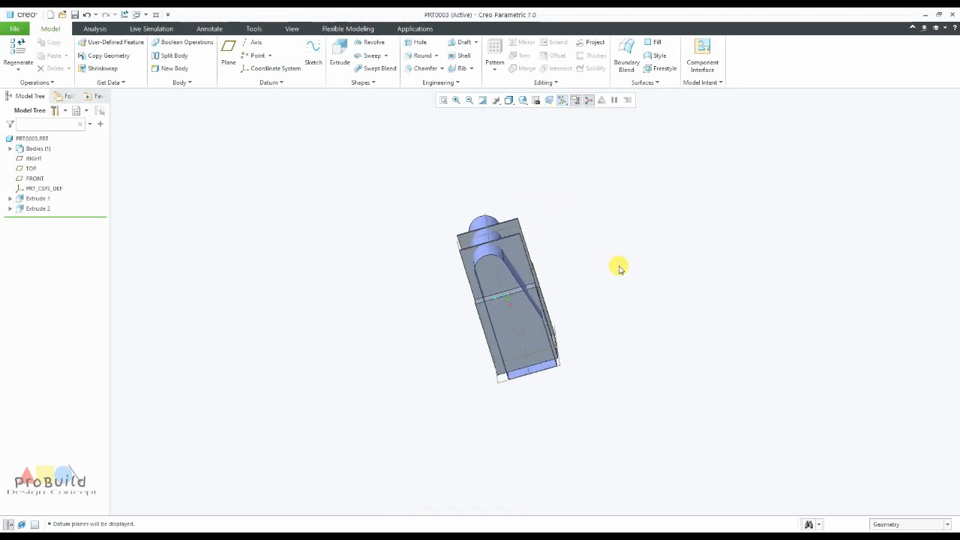
scroll(619, 268, "up", 2)
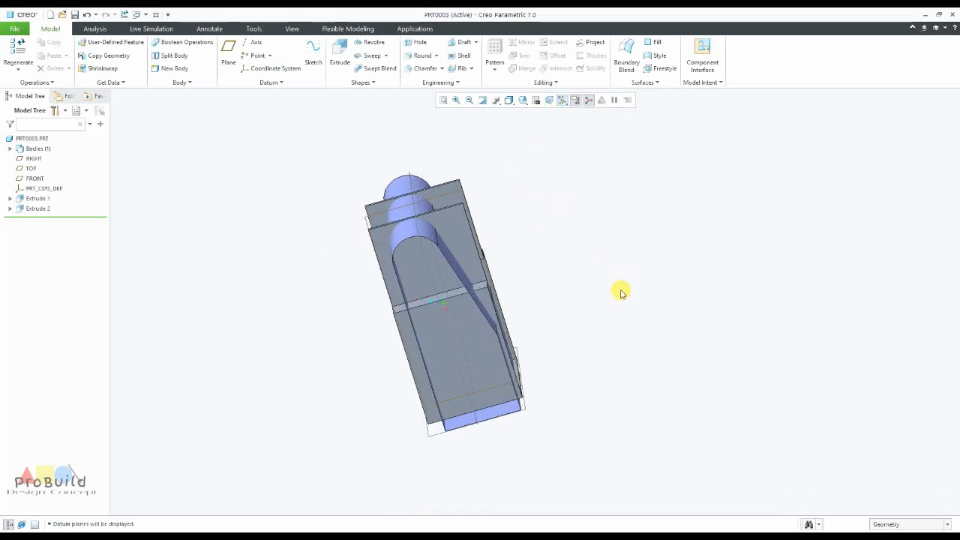
Solidify the extruded lug surface to remove material, flipping the tool direction so the material outside the profile is cut away
left_click(41, 209)
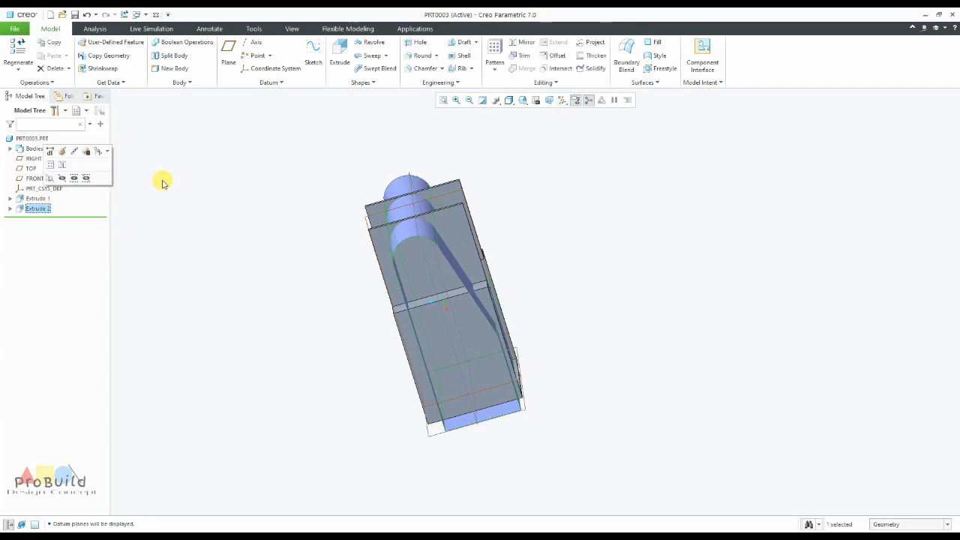
left_click(592, 69)
middle_click_drag(525, 150, 506, 184)
scroll(508, 187, "down", 2)
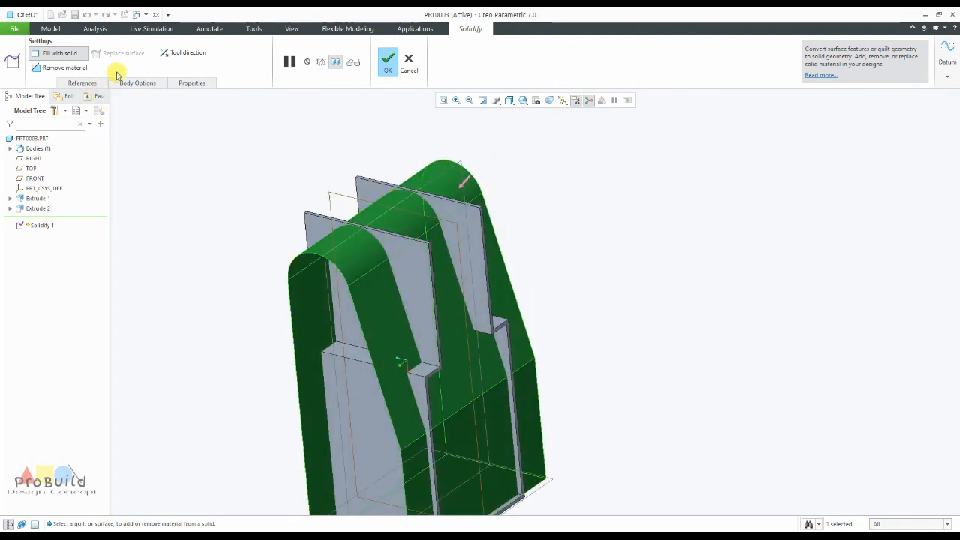
left_click(64, 67)
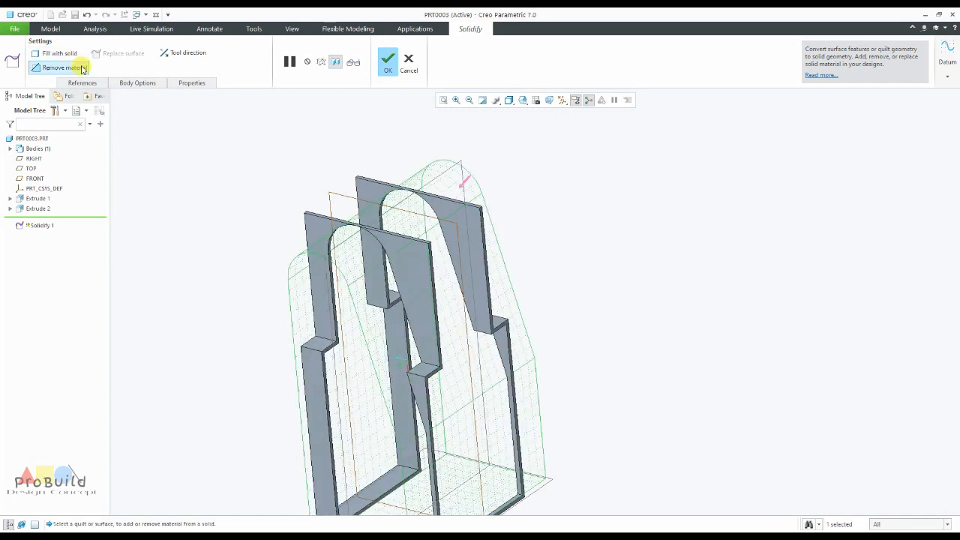
left_click(186, 54)
middle_click_drag(297, 140, 289, 199)
left_click(385, 69)
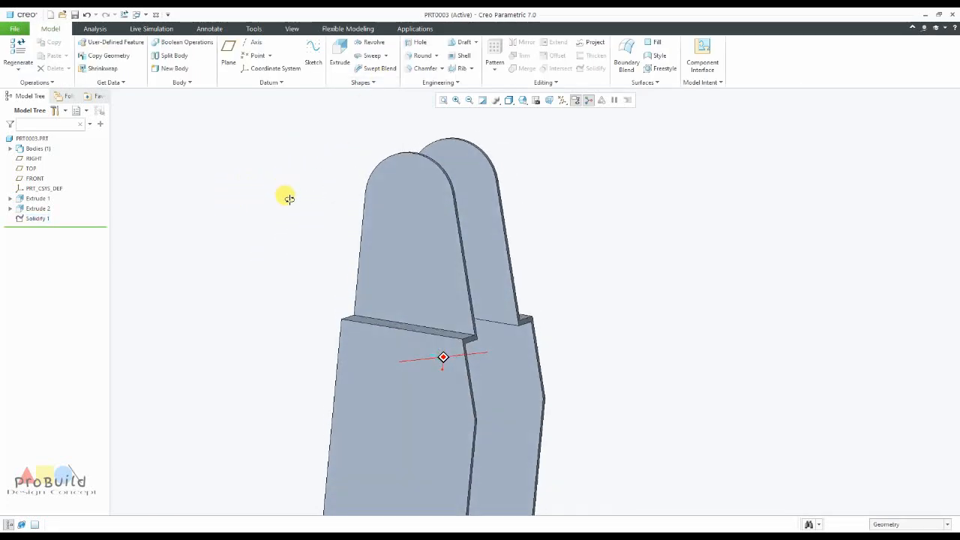
scroll(288, 199, "up", 3)
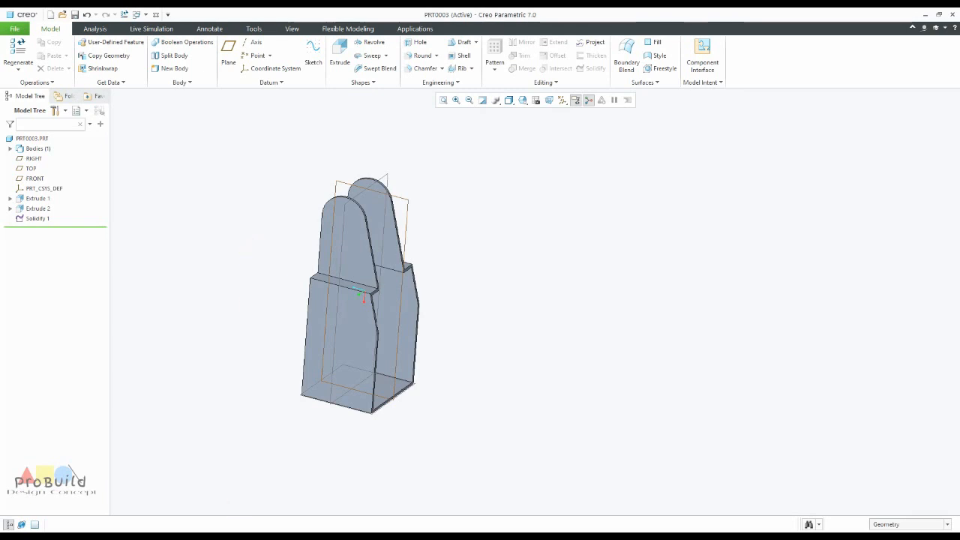
Check the lug thickness in the drawing PDF in Adobe Reader, and reopen the section sketch of Extrude 1 in Creo in 2D orientation
key("alt+Tab")
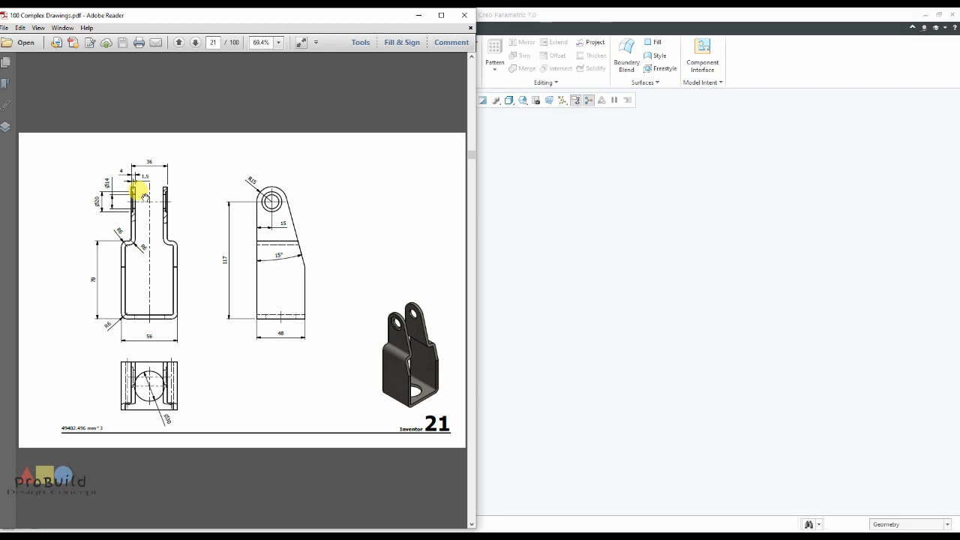
left_click(543, 260)
middle_click_drag(302, 286, 268, 154)
scroll(272, 262, "up", 3)
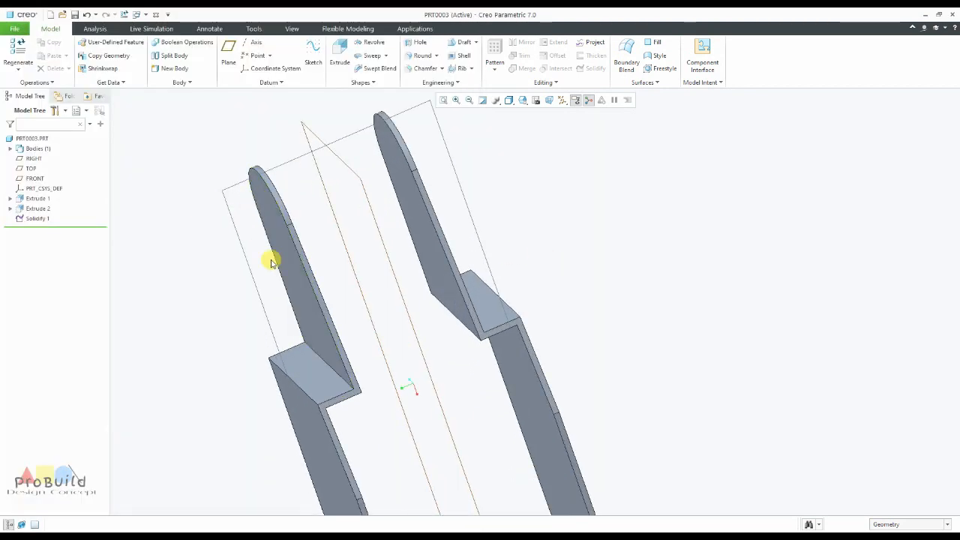
right_click(40, 202)
left_click(60, 155)
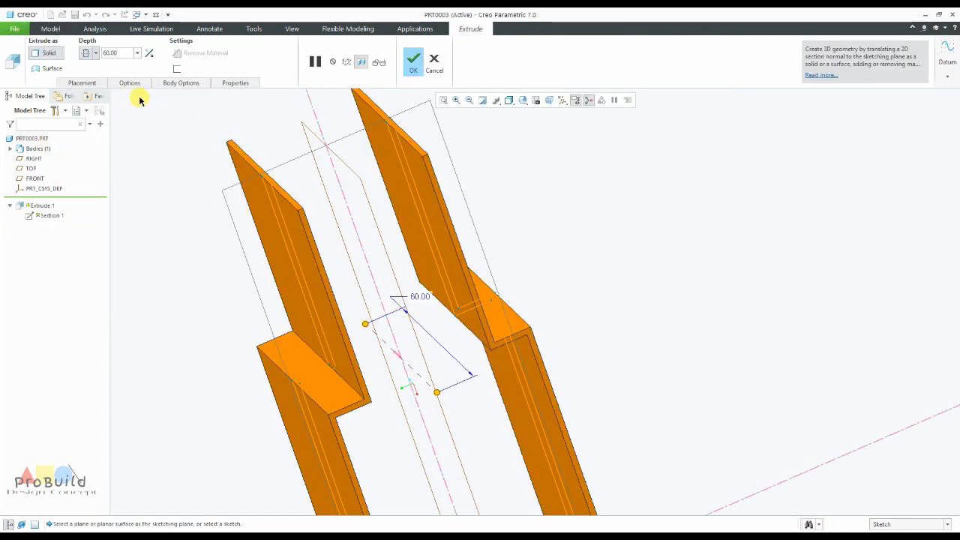
left_click(83, 82)
left_click(156, 120)
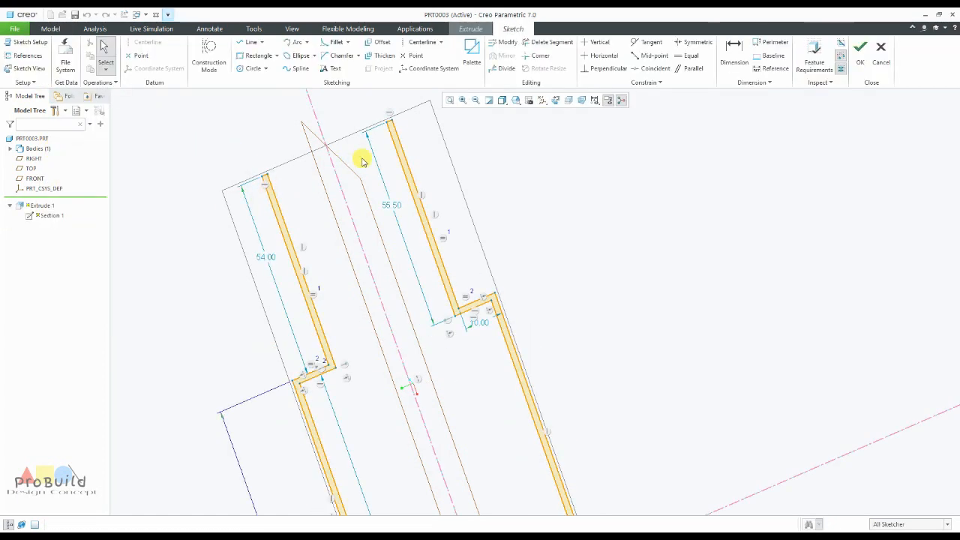
left_click(555, 100)
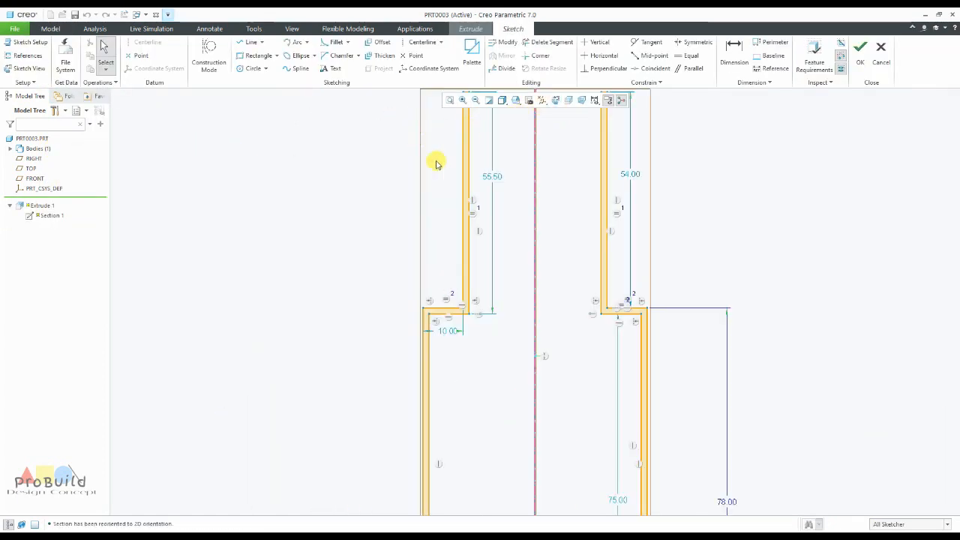
scroll(503, 129, "down", 5)
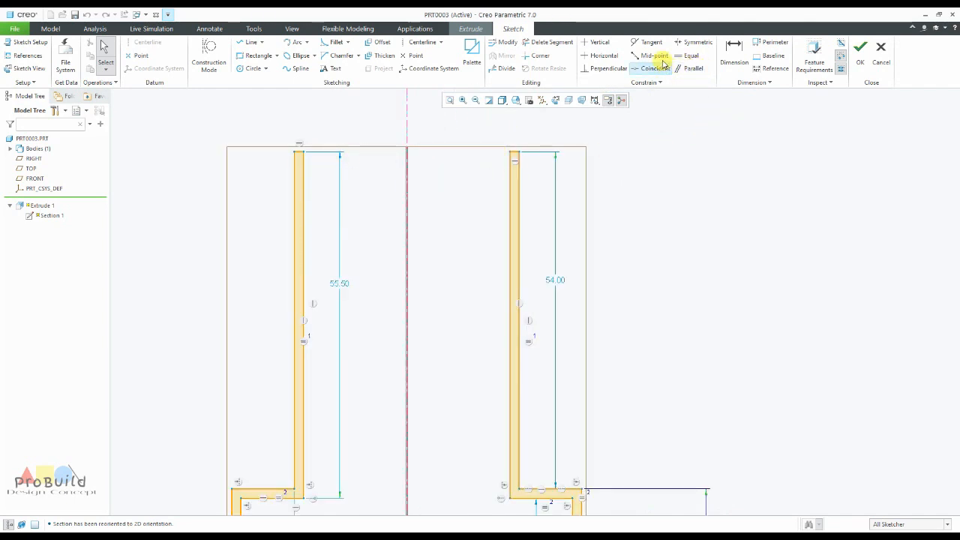
Dimension the wall thickness at the lug's upper end as 4, and finish the sketch and the redefined extrusion
left_click(734, 60)
scroll(313, 139, "down", 4)
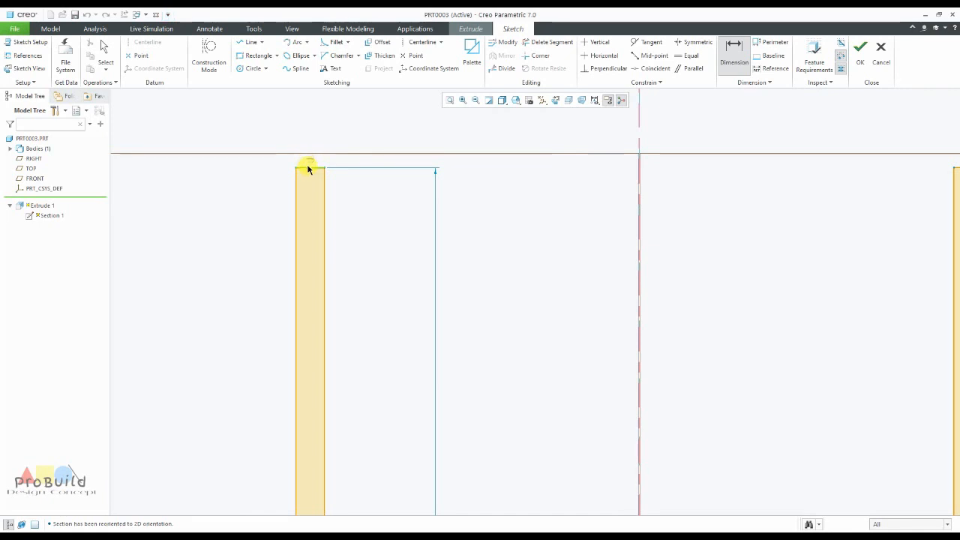
left_click(308, 166)
middle_click(309, 134)
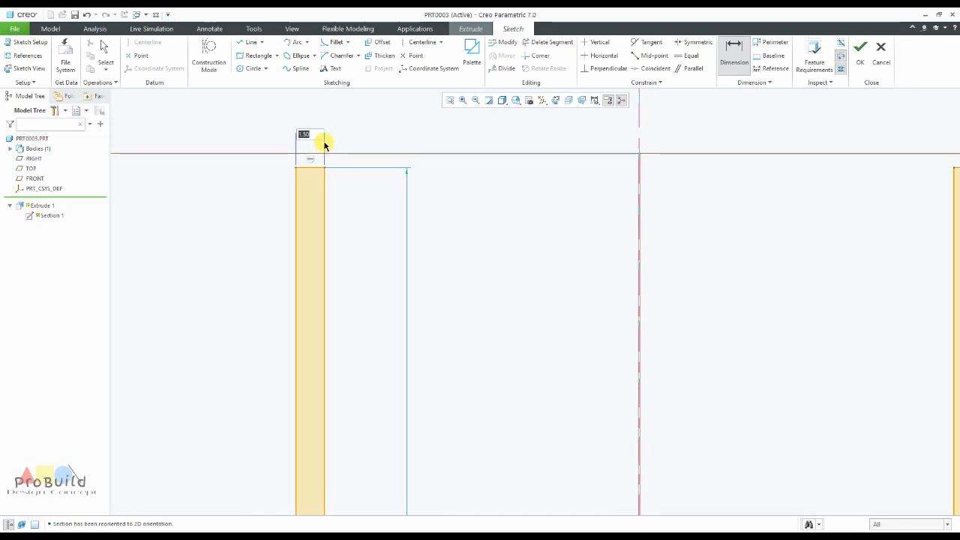
key("Return")
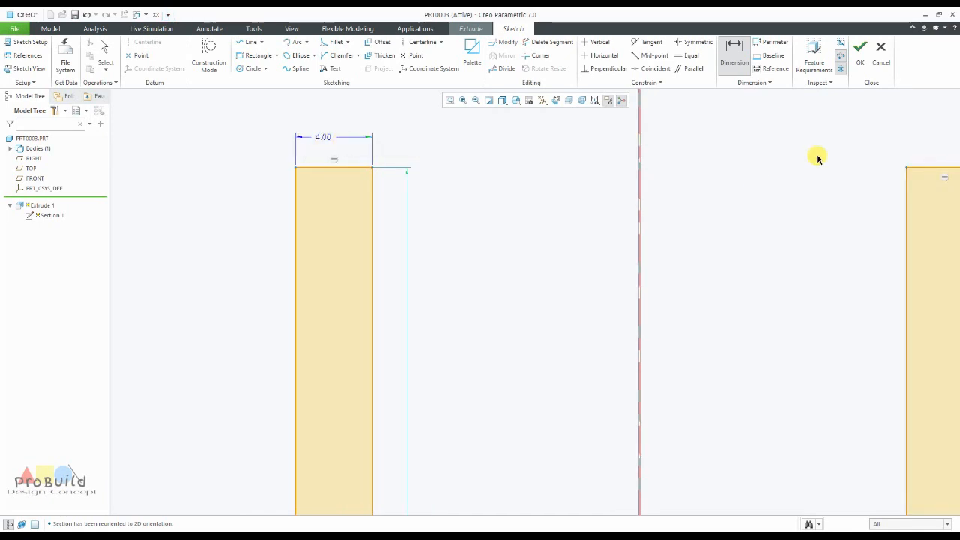
left_click(861, 57)
left_click(414, 69)
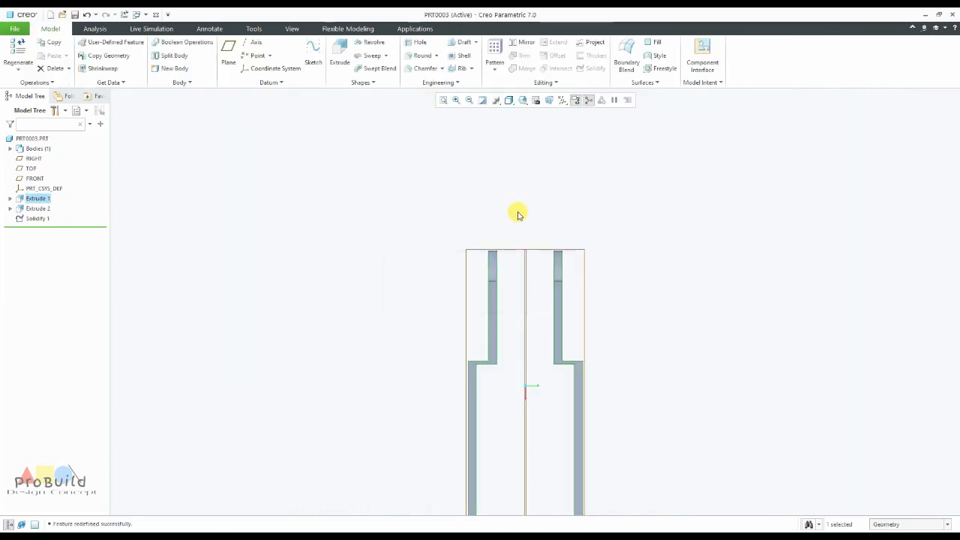
Start a simple hole with a diameter of 12 on the outer face of one lug, near its rounded end
middle_click_drag(517, 212, 412, 221)
middle_click_drag(615, 289, 588, 314)
scroll(440, 272, "up", 3)
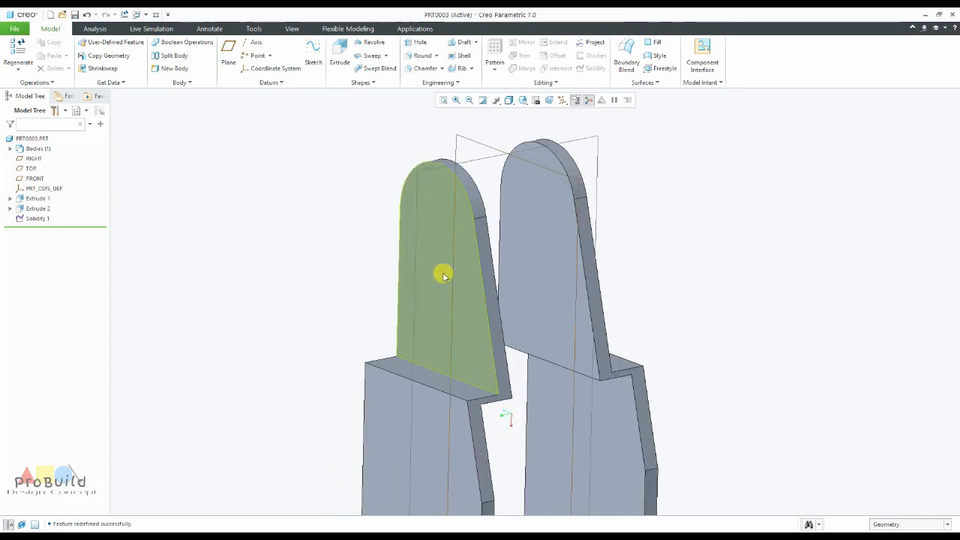
left_click(421, 47)
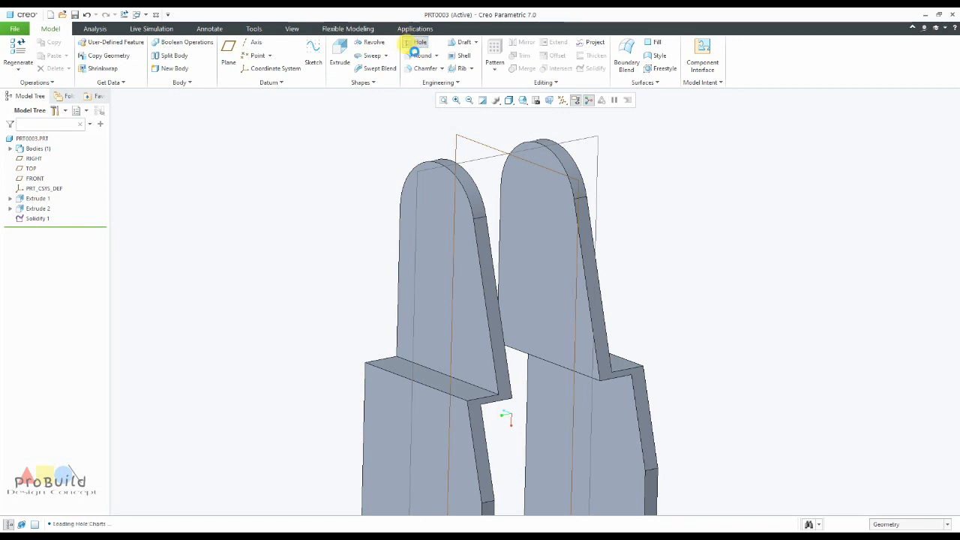
left_click(434, 207)
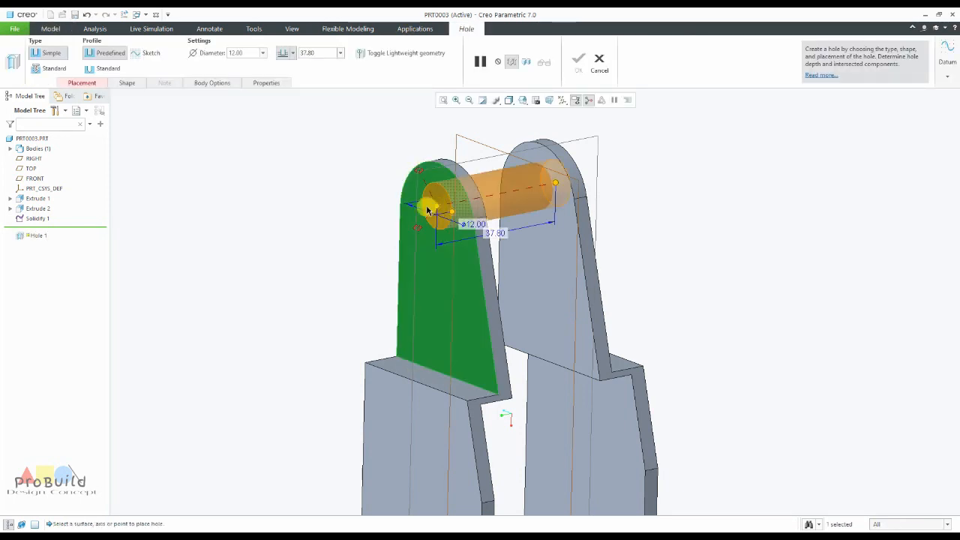
Attach the hole's two offset references to the FRONT and RIGHT datum planes
scroll(429, 174, "up", 2)
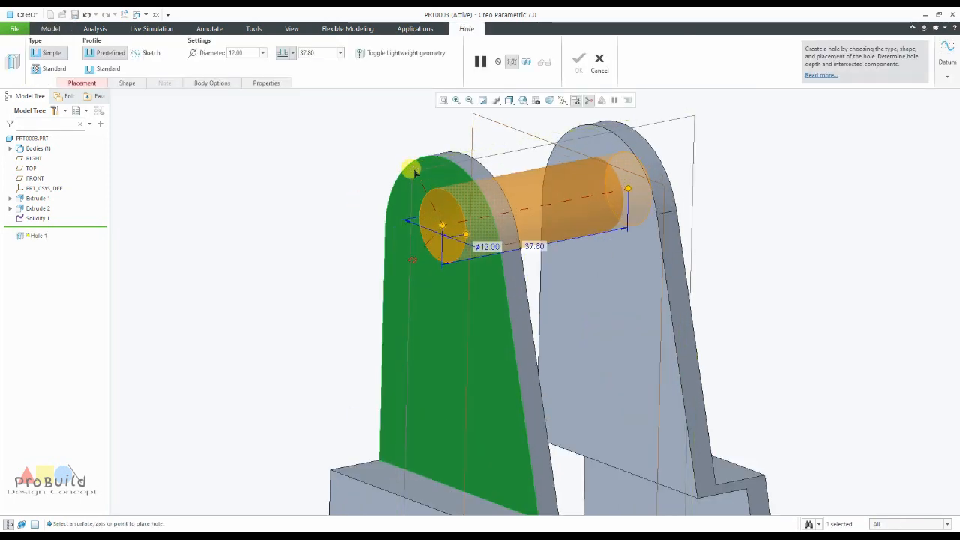
left_click(421, 163)
left_click(433, 187)
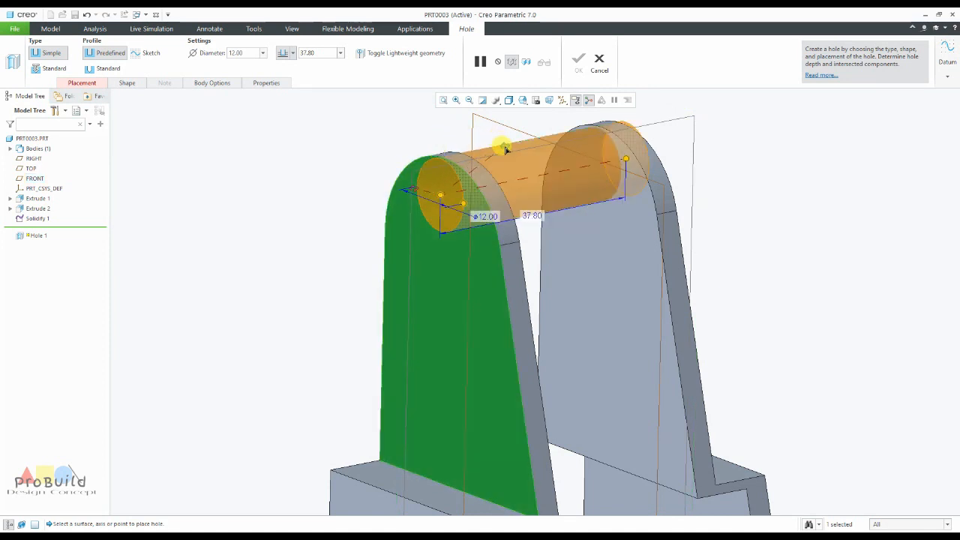
left_click_drag(506, 150, 413, 191)
scroll(411, 186, "up", 2)
scroll(414, 192, "down", 5)
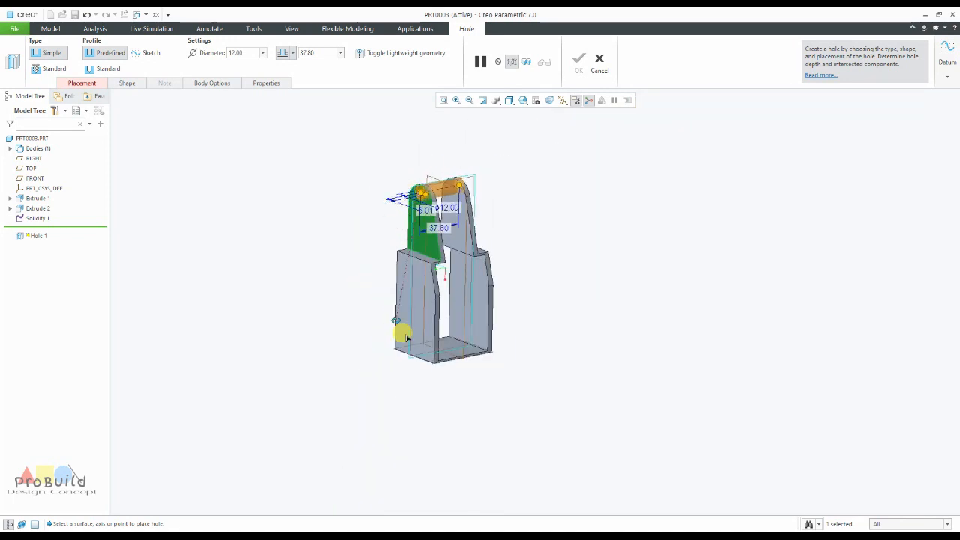
left_click_drag(419, 365, 413, 343)
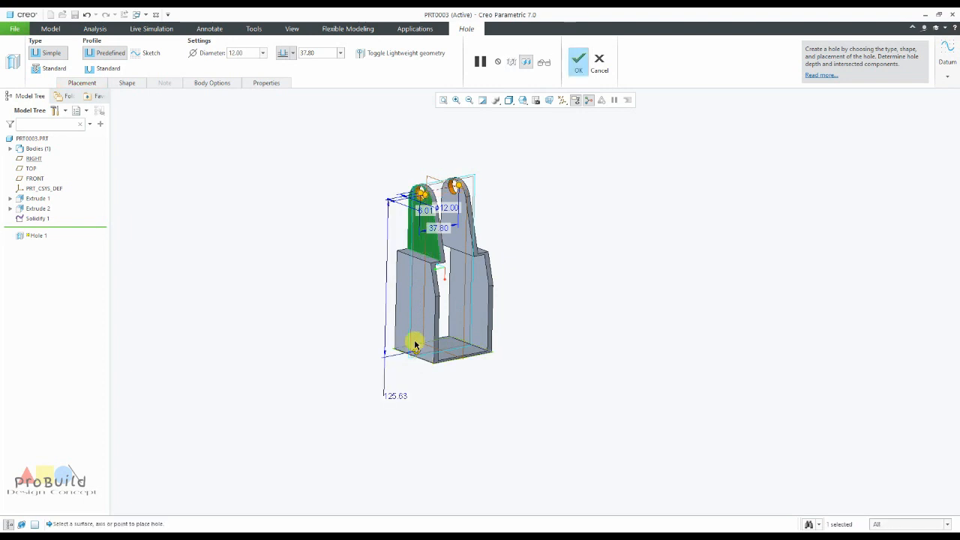
Check the hole height in the drawing PDF and set the hole's offset from the RIGHT plane to 117
scroll(360, 276, "up", 3)
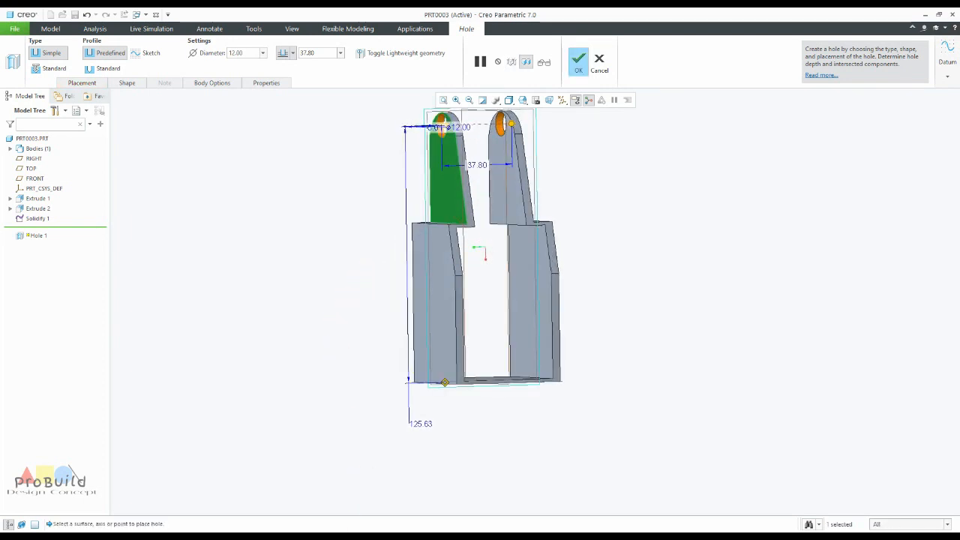
left_click(310, 534)
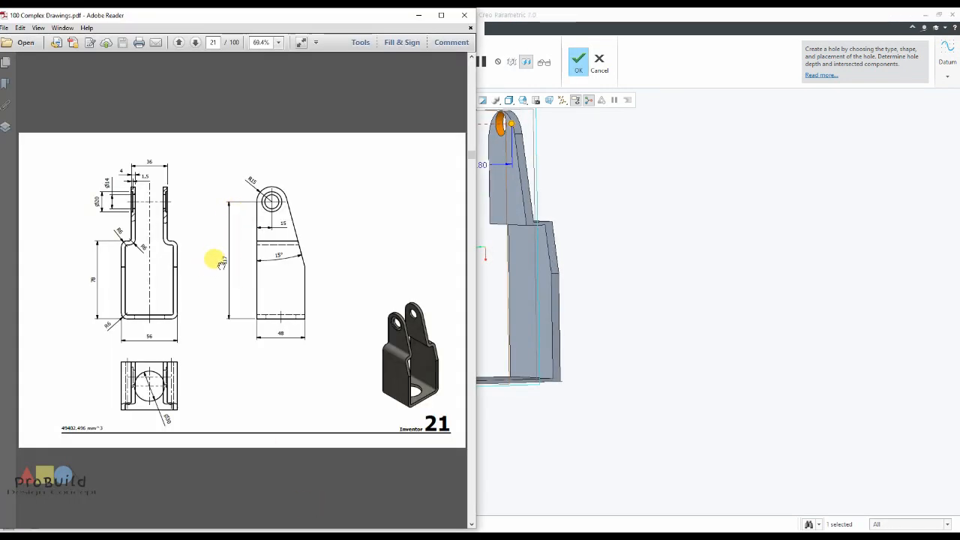
left_click(632, 259)
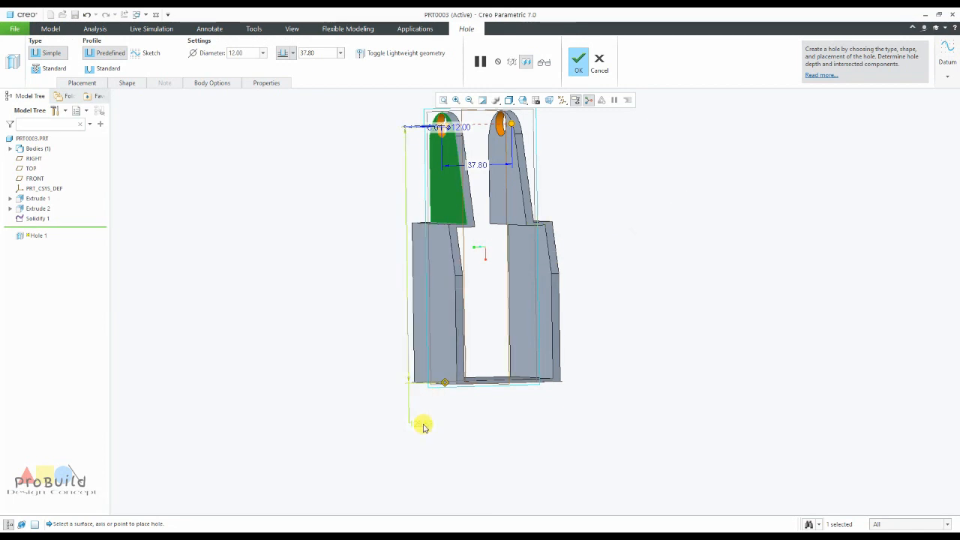
type("7")
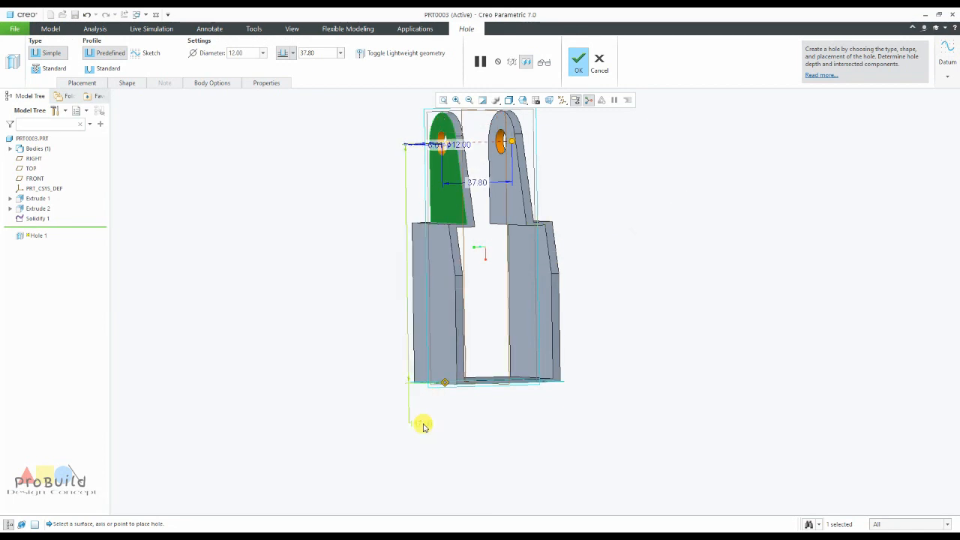
key("Return")
Change the hole's FRONT plane reference from offset to align
left_click(82, 82)
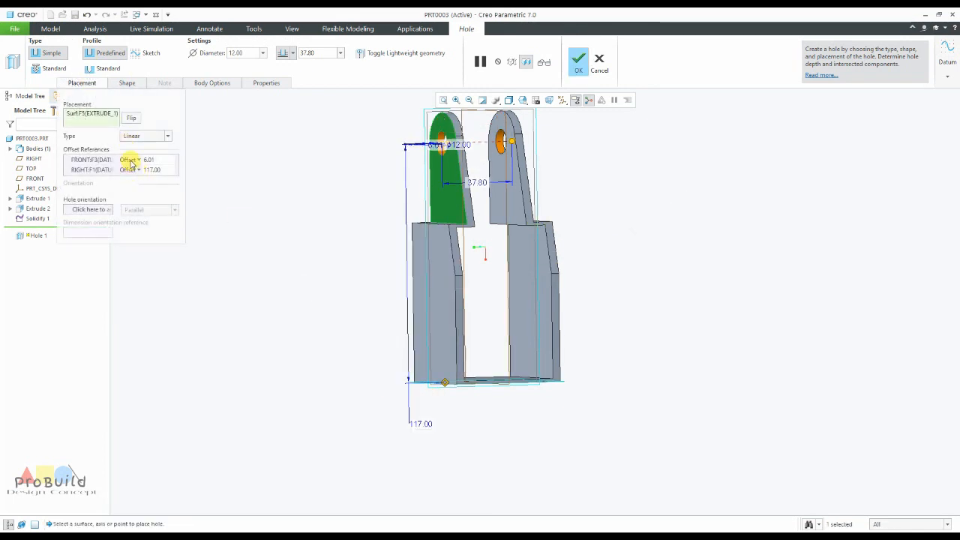
left_click(131, 161)
left_click(128, 172)
middle_click_drag(515, 145, 305, 176)
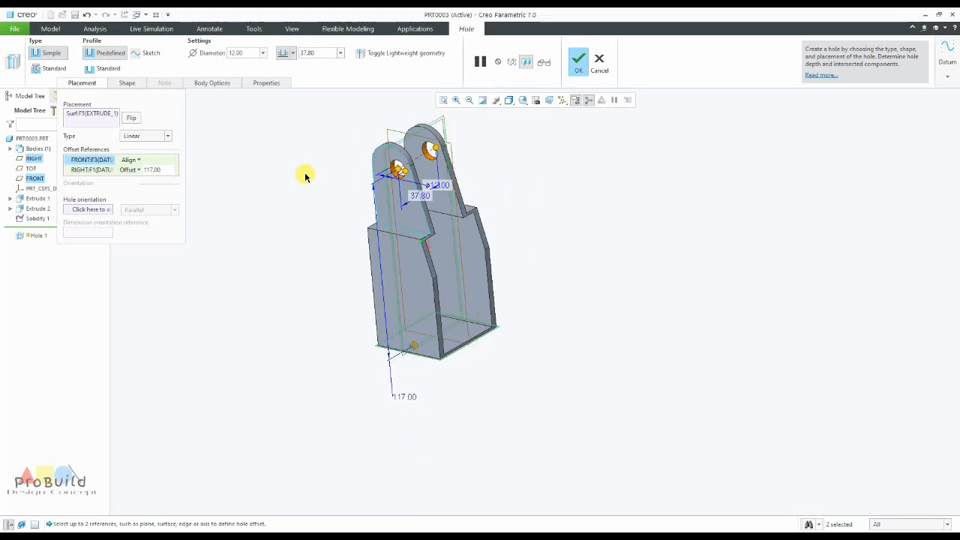
scroll(431, 118, "down", 3)
Change the hole's FRONT plane reference back to offset and set the distance to 5
left_click(129, 160)
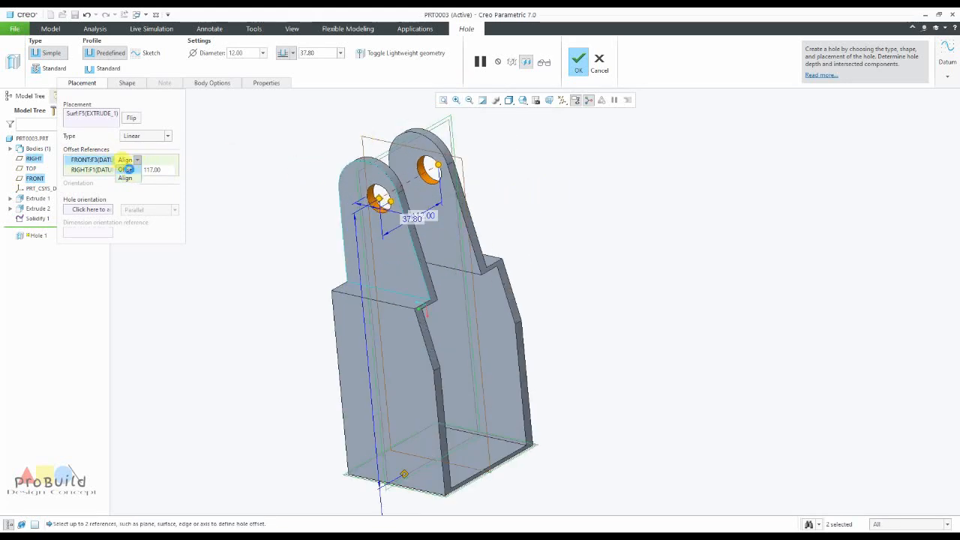
left_click(127, 169)
scroll(251, 167, "down", 2)
double_click(156, 159)
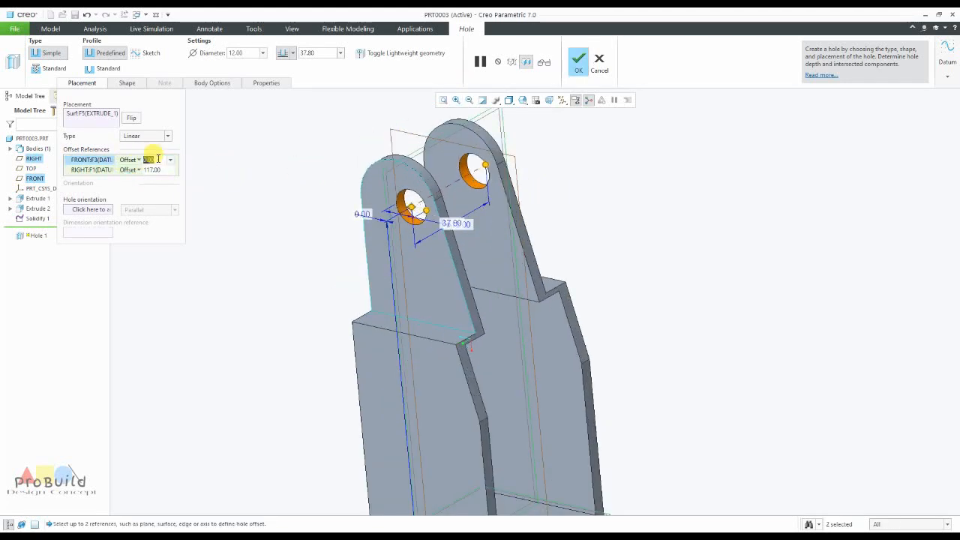
type("5")
key("Return")
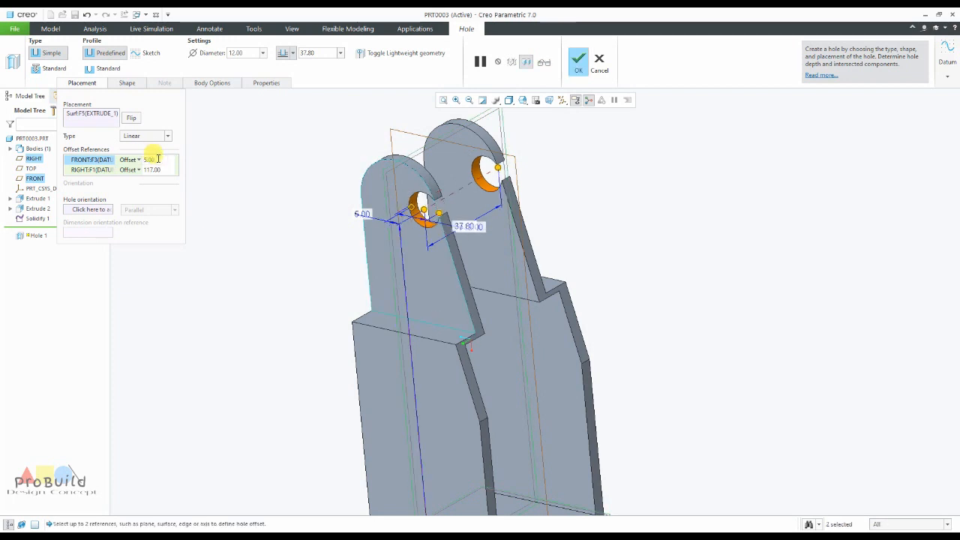
left_click(157, 159)
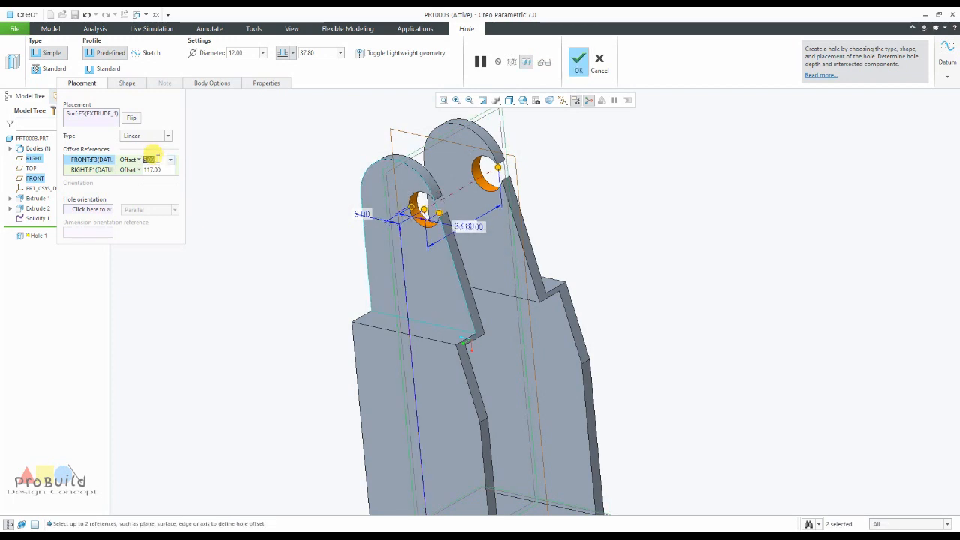
key("Return")
left_click(154, 161)
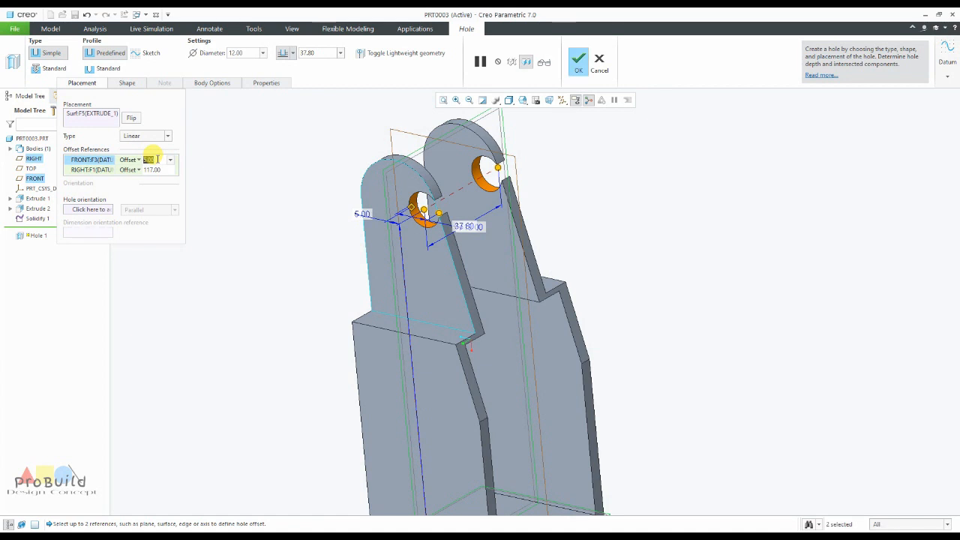
key("Return")
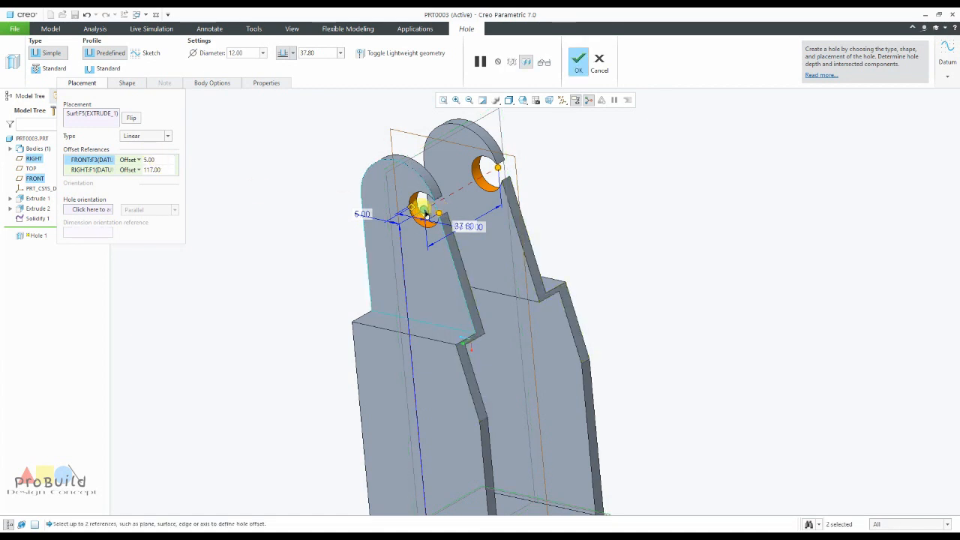
Move the hole to the opposite side of the FRONT plane and set its offset from that plane to 5
left_click_drag(426, 214, 389, 205)
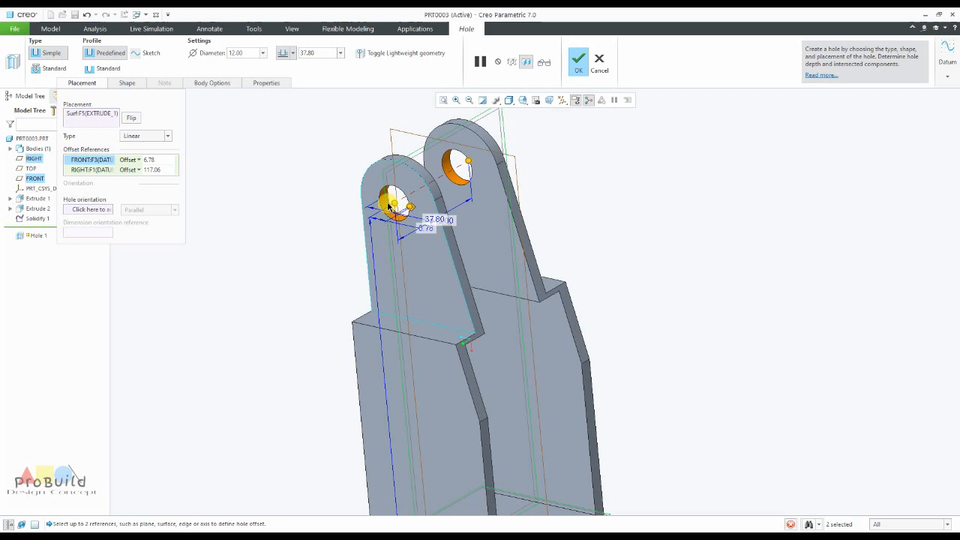
left_click(154, 160)
type("5")
key("Return")
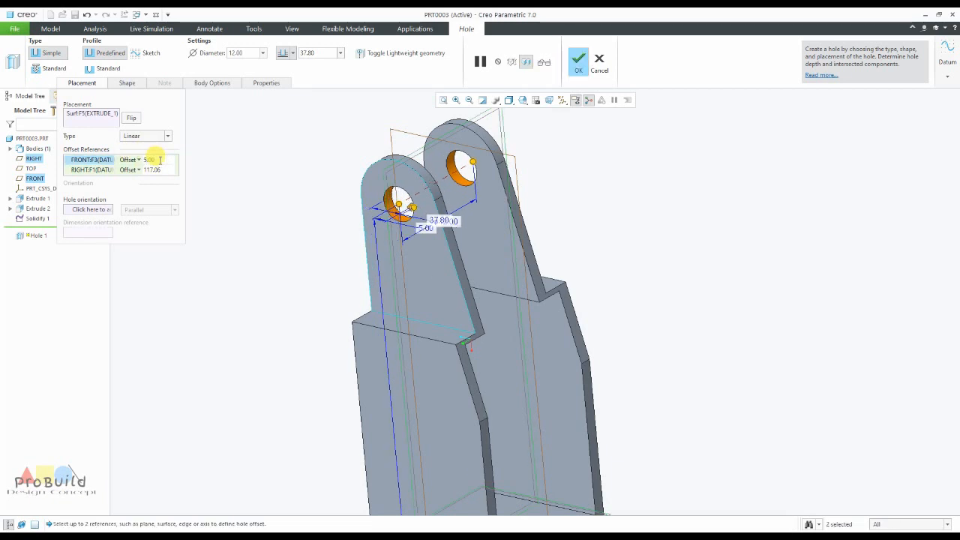
scroll(313, 165, "down", 2)
scroll(328, 167, "up", 3)
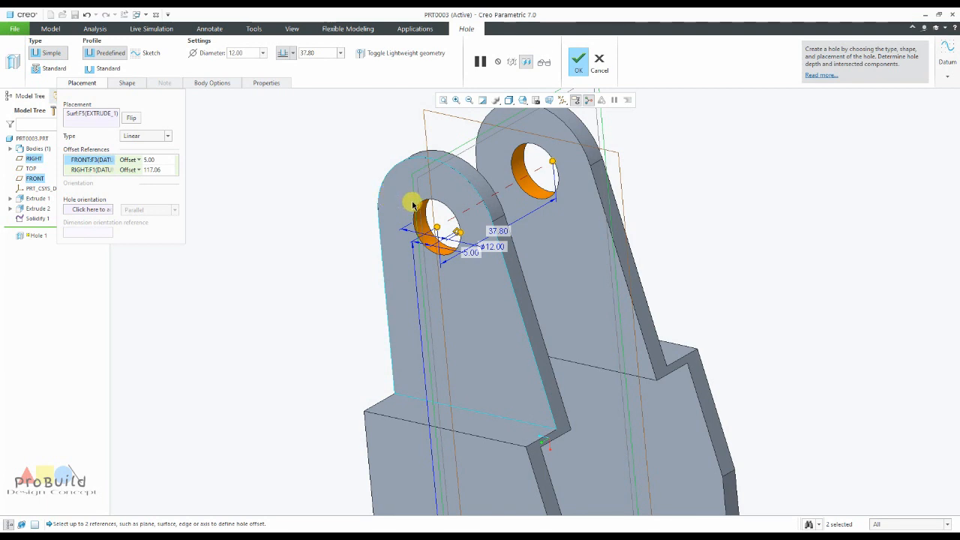
Give the hole a standard counterbore profile with counterbore diameter 20, counterbore depth 1.5 and drill diameter 15
left_click(89, 68)
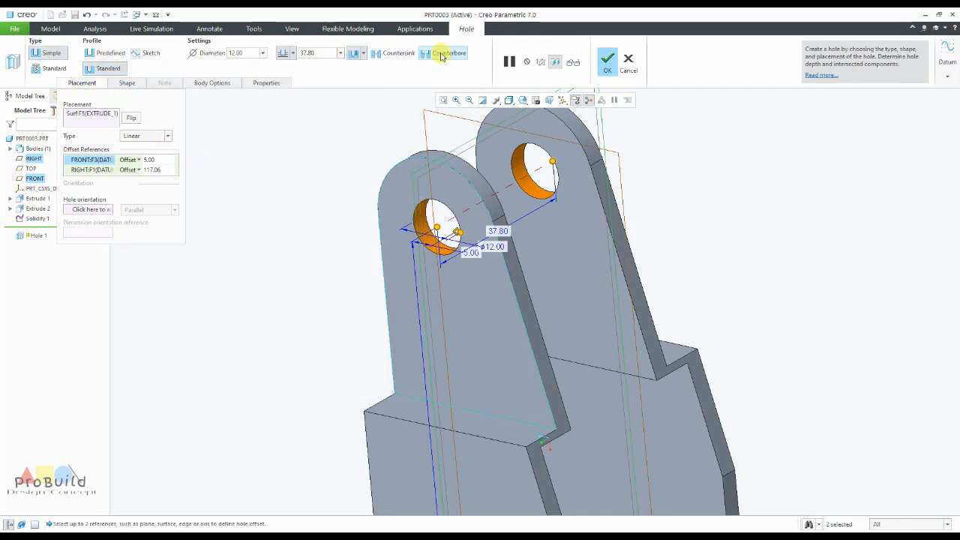
left_click(443, 57)
left_click(127, 83)
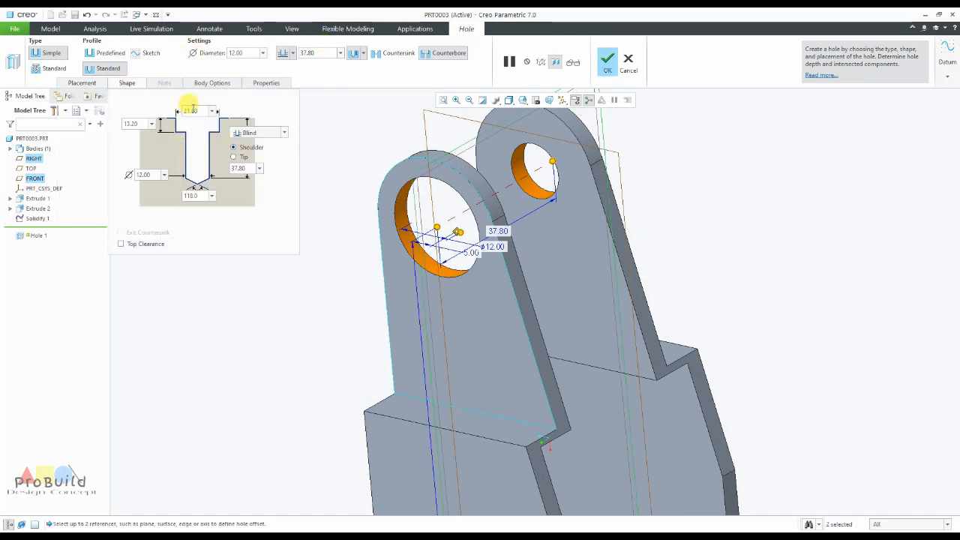
type("20")
key("Return")
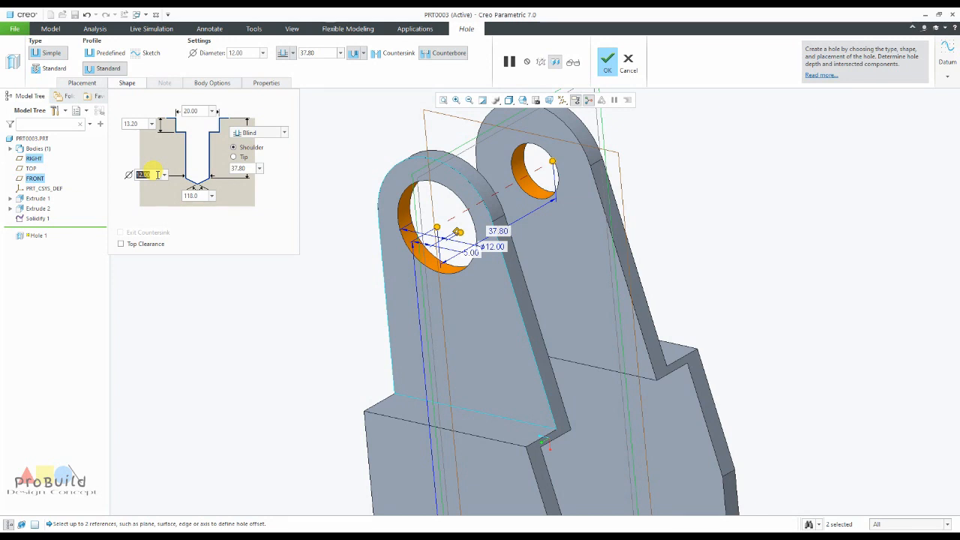
type("15")
key("Return")
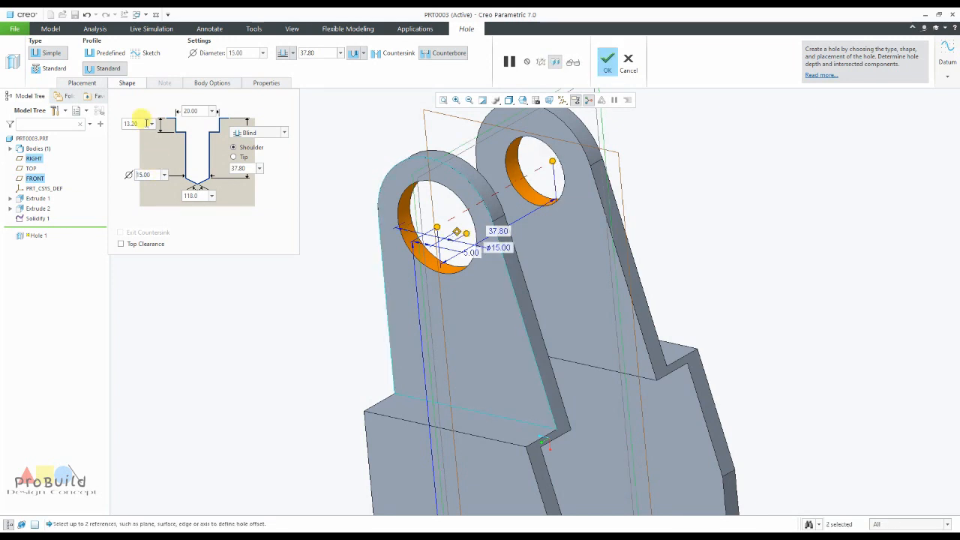
type("1.5")
key("Return")
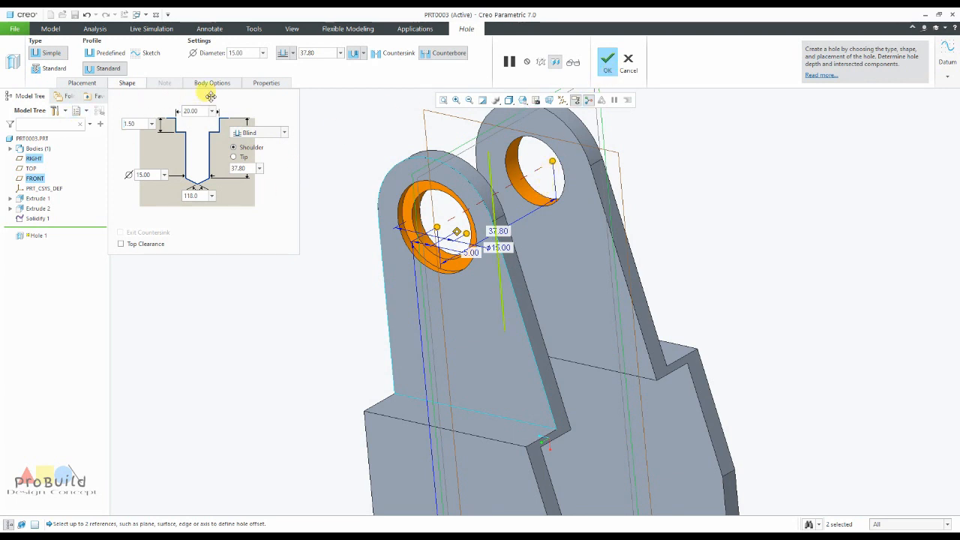
Set the hole depth to To Selected, ending at the inner face of the same lug, and complete the hole
left_click(255, 198)
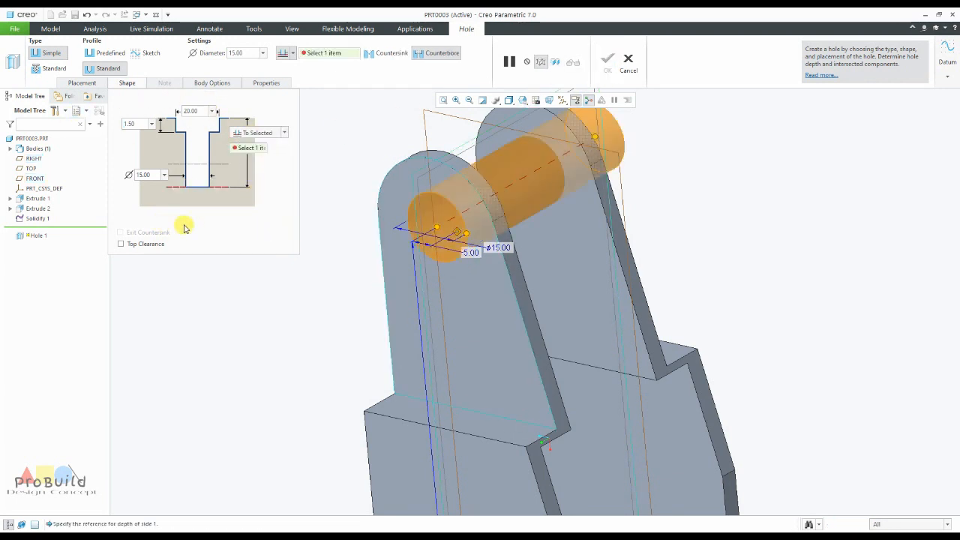
middle_click_drag(323, 282, 398, 287)
left_click(429, 285)
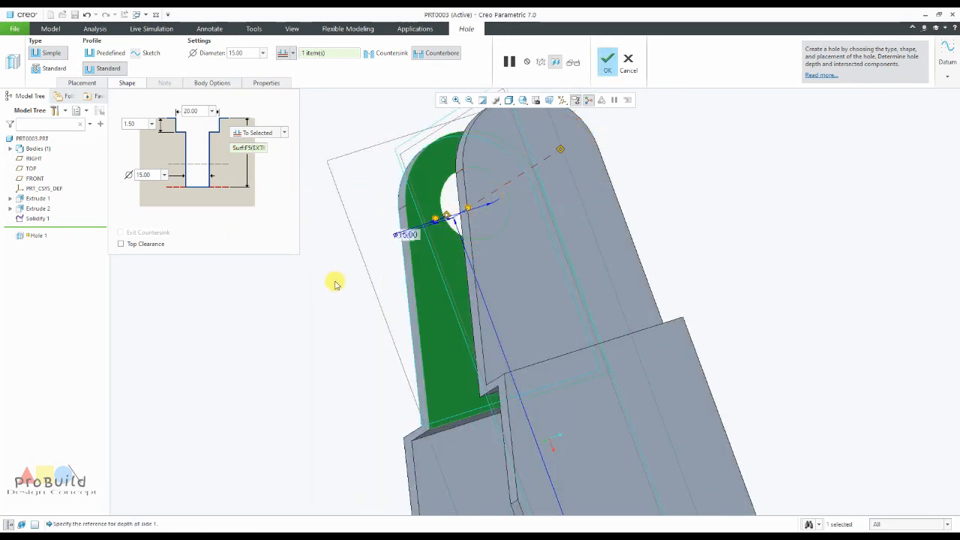
middle_click_drag(335, 284, 420, 265)
left_click(609, 64)
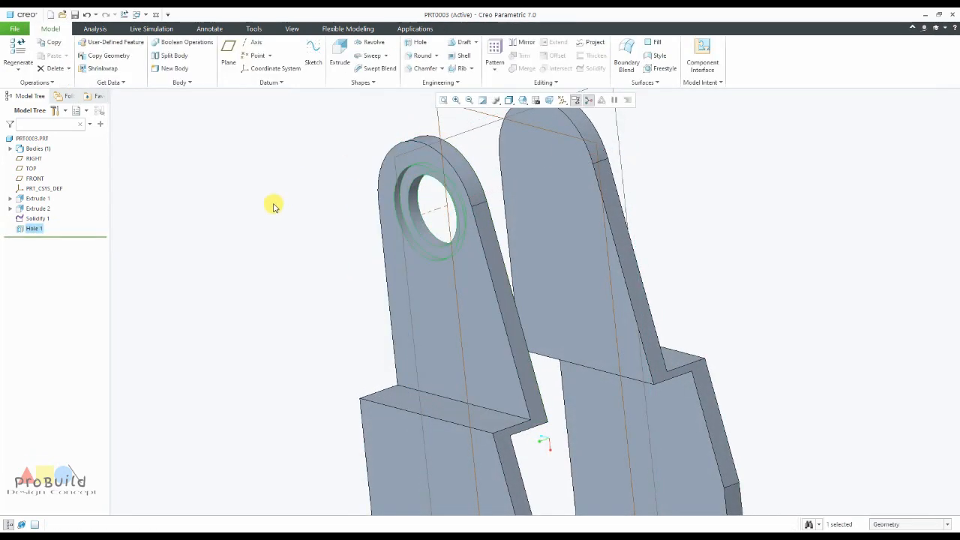
Mirror the counterbored lug hole about the TOP datum plane onto the opposite lug
left_click(273, 208)
scroll(289, 232, "up", 3)
left_click(36, 229)
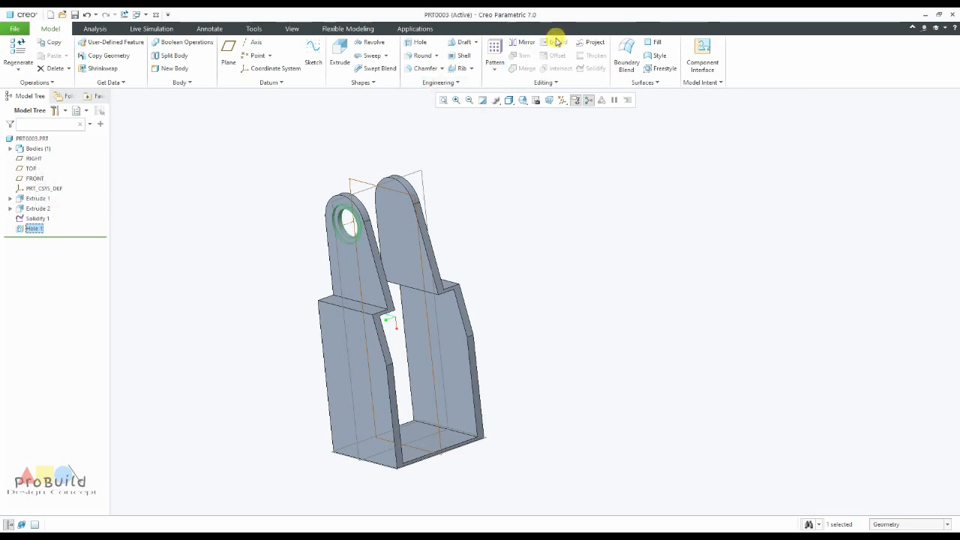
left_click(527, 43)
left_click(353, 179)
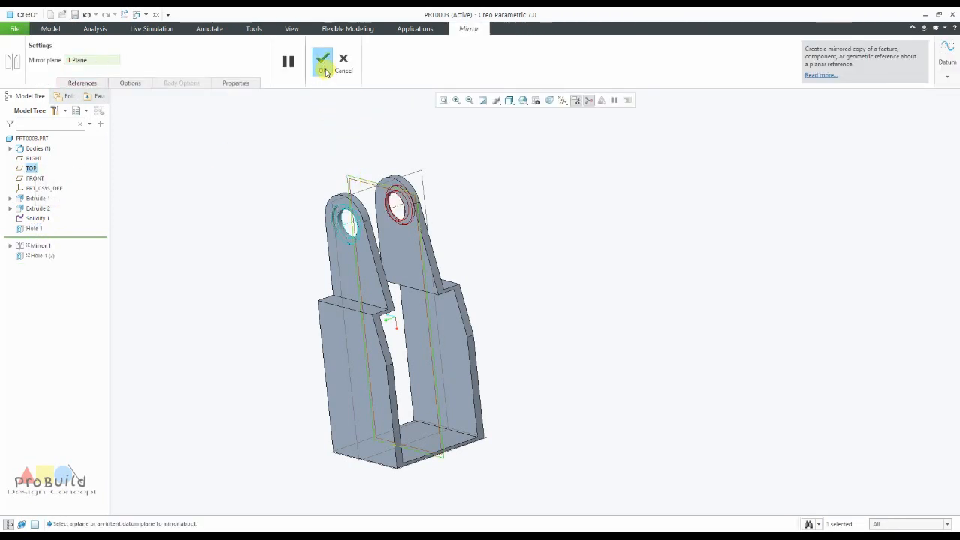
left_click(321, 62)
middle_click_drag(418, 154, 435, 331)
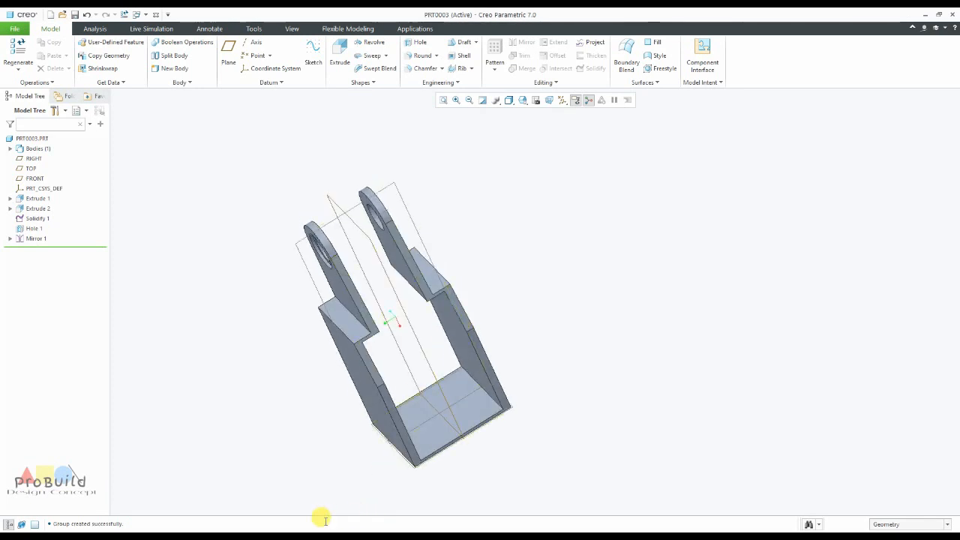
Check the base hole in the drawing PDF, then start a simple hole on the base's inner face, referenced to the TOP and FRONT planes
key("alt+Tab")
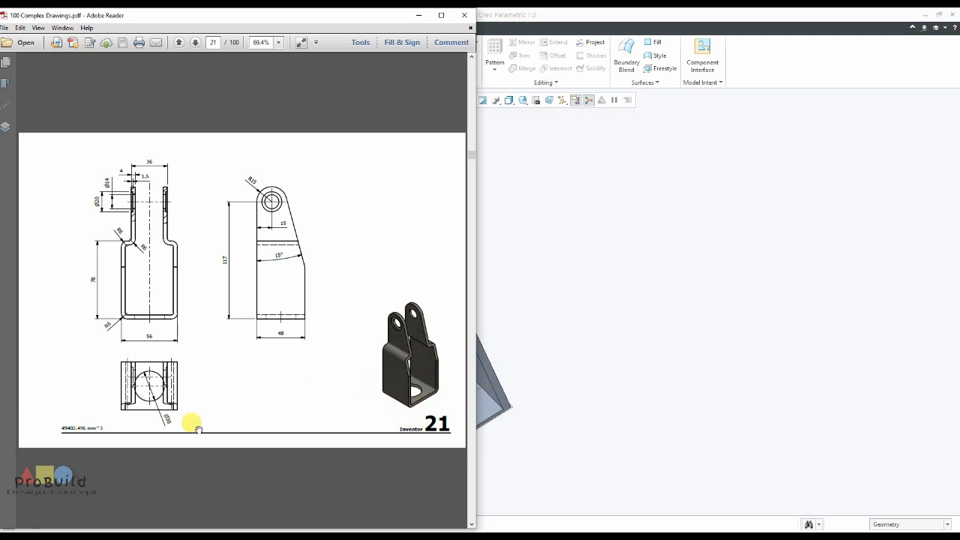
left_click(536, 343)
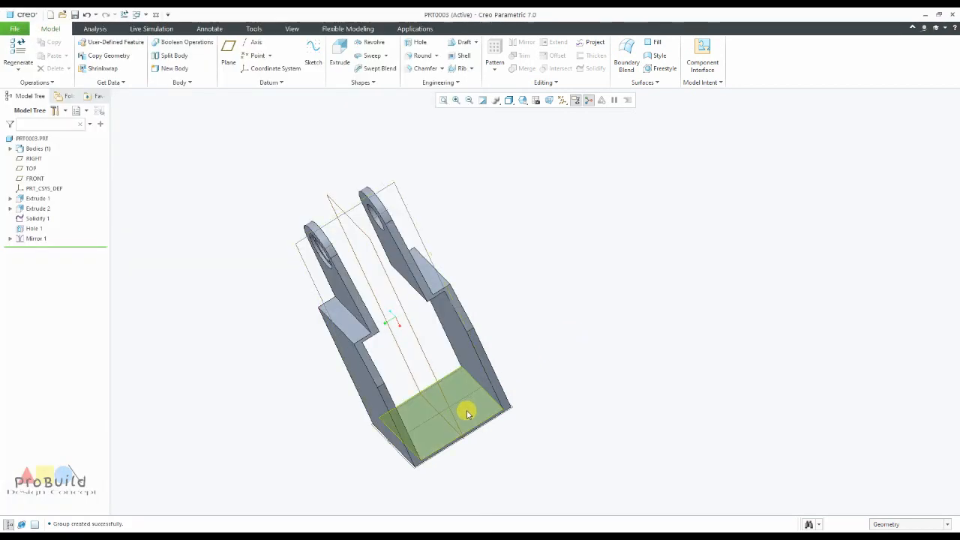
scroll(467, 410, "down", 1)
left_click(416, 43)
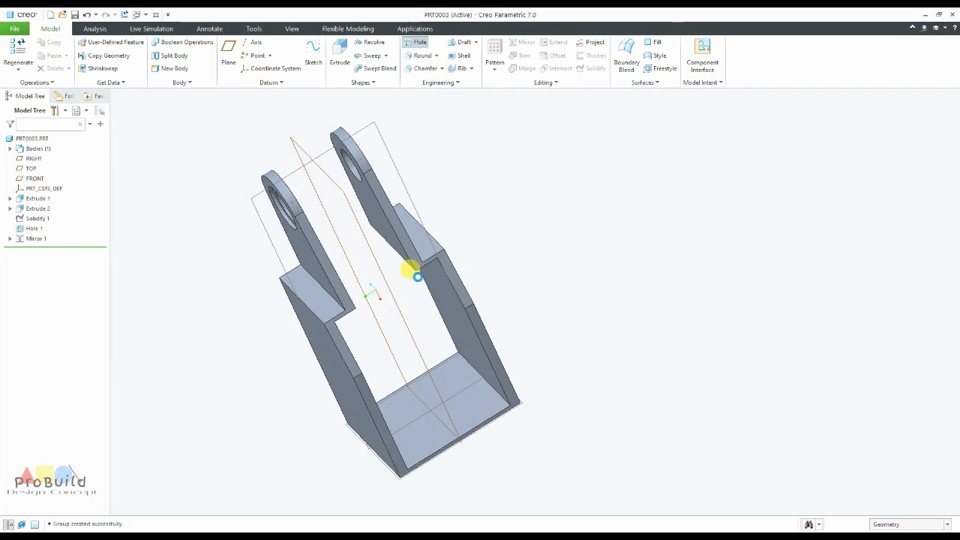
left_click(427, 411)
scroll(388, 389, "down", 3)
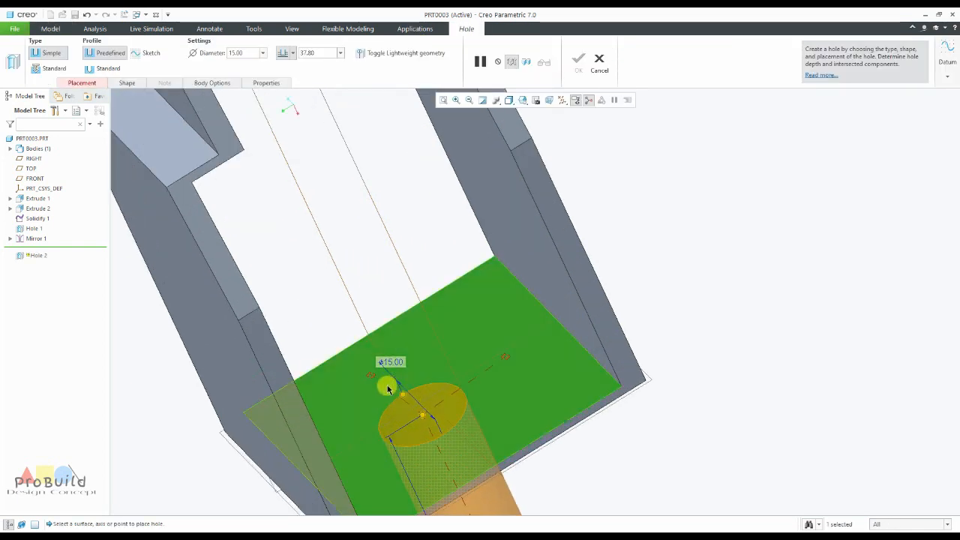
left_click_drag(387, 388, 355, 317)
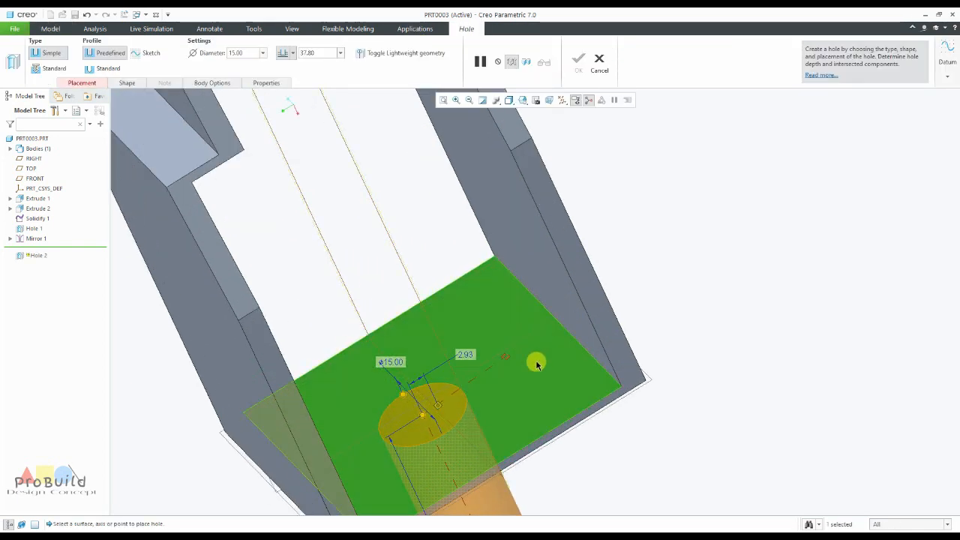
left_click_drag(507, 357, 503, 347)
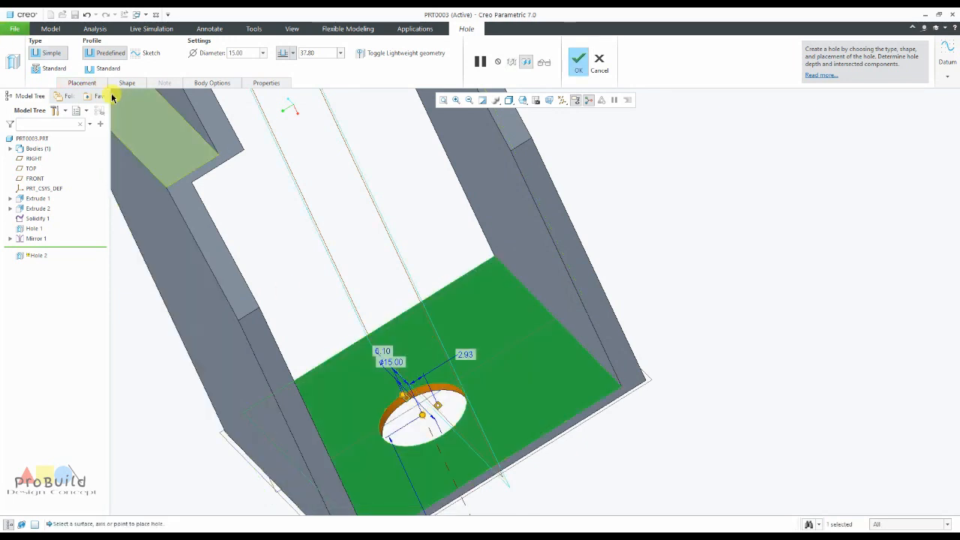
Align the base hole with both the TOP and FRONT planes, set its diameter to 30 and complete it
left_click(82, 83)
left_click(128, 159)
left_click(129, 160)
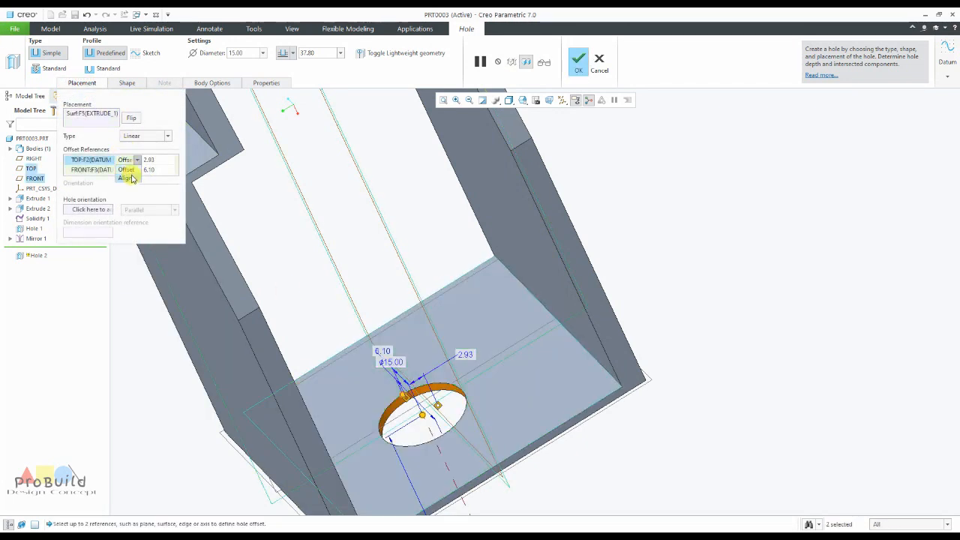
left_click(130, 170)
left_click(132, 183)
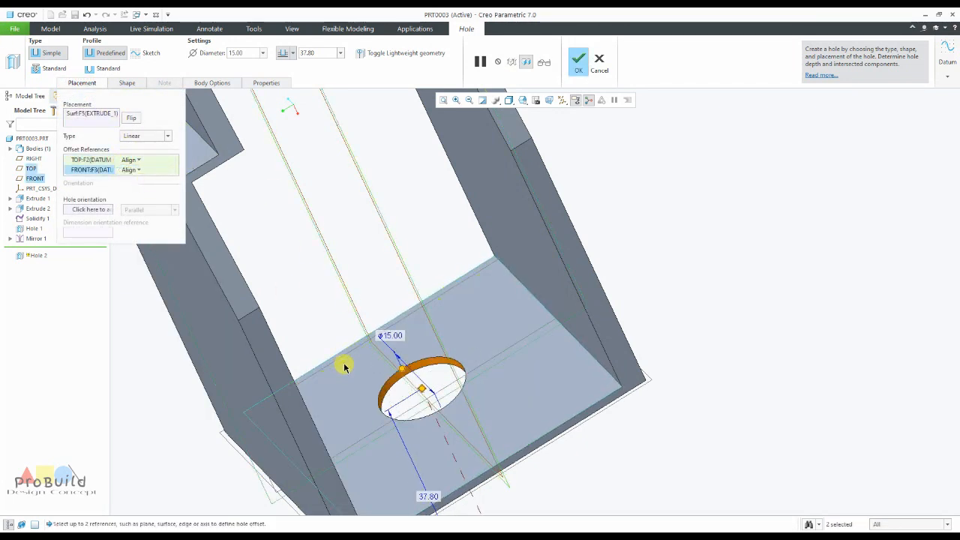
type("30")
left_click(390, 337)
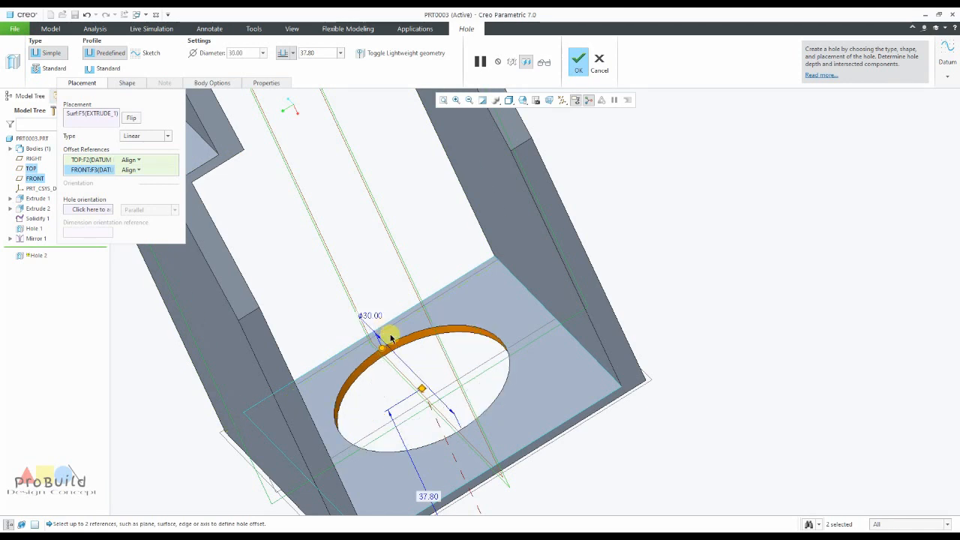
left_click(577, 64)
scroll(585, 232, "down", 5)
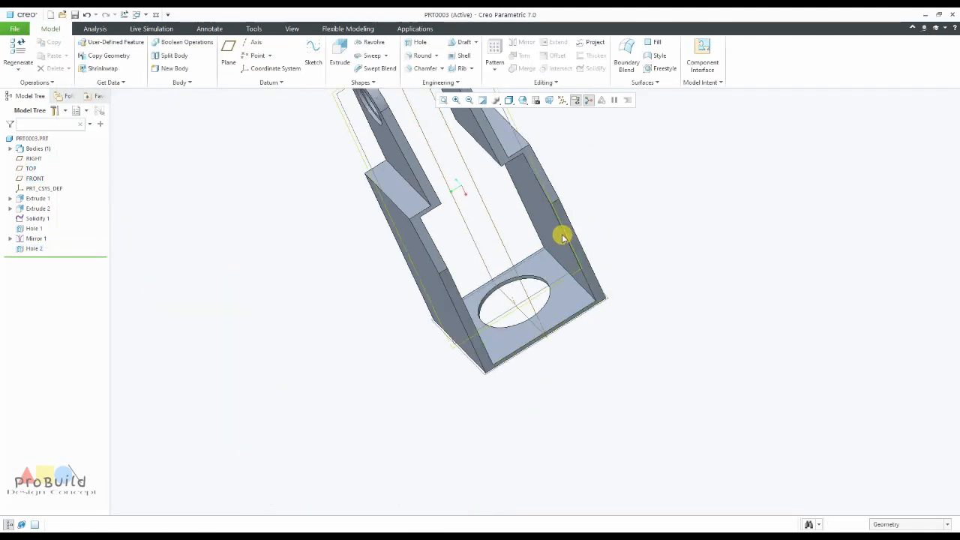
scroll(578, 118, "up", 1)
scroll(564, 136, "up", 2)
middle_click_drag(579, 118, 616, 179)
scroll(561, 132, "down", 4)
key("ctrl+d")
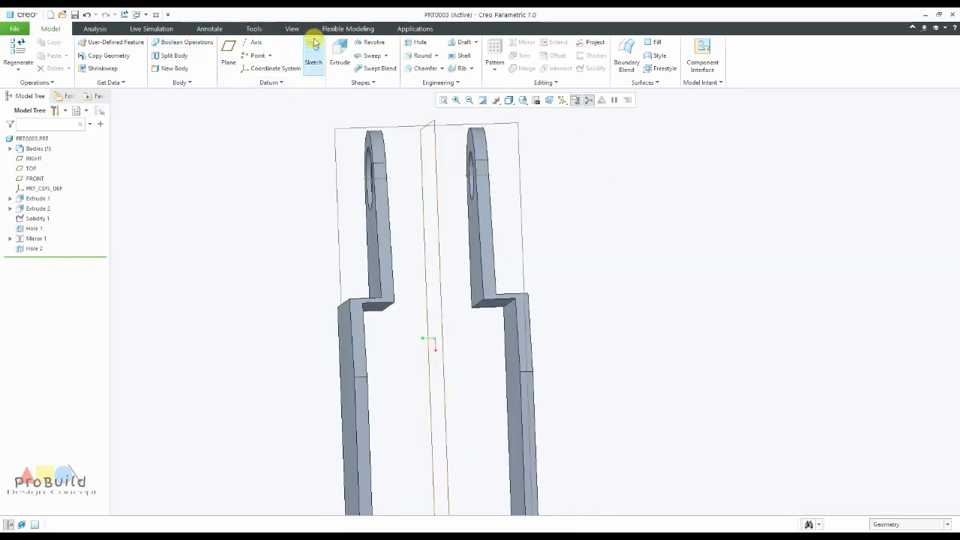
Load the std-metals.dmt library in the appearance gallery
left_click(292, 28)
left_click(103, 60)
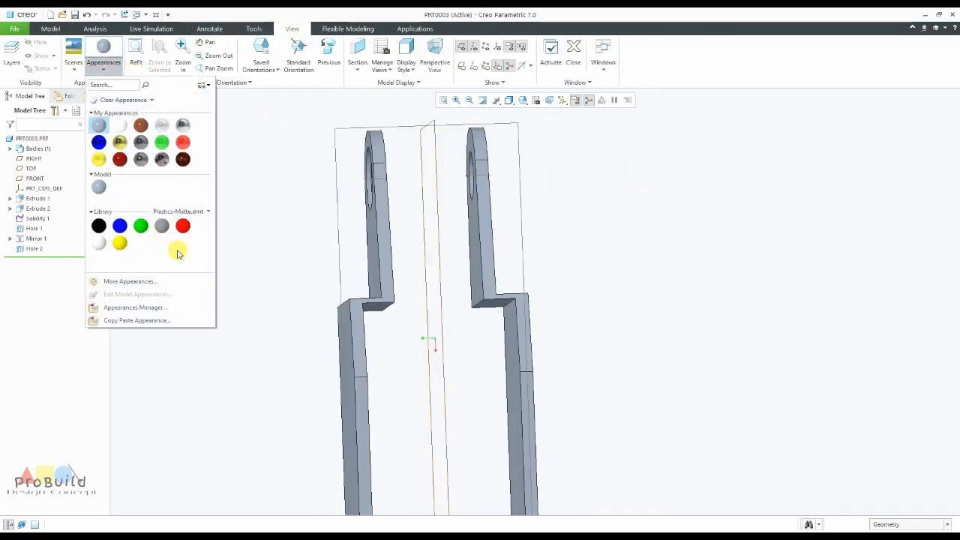
left_click(180, 212)
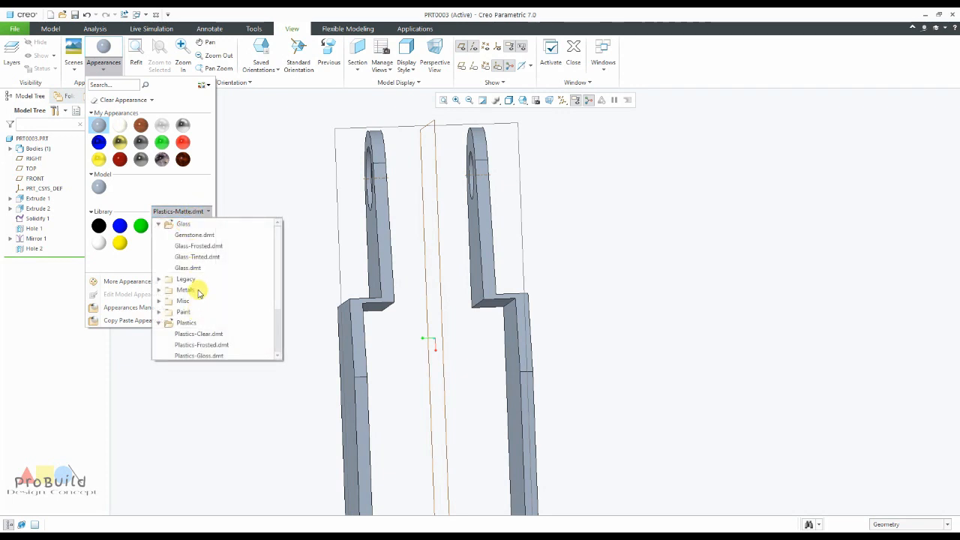
scroll(201, 296, "down", 2)
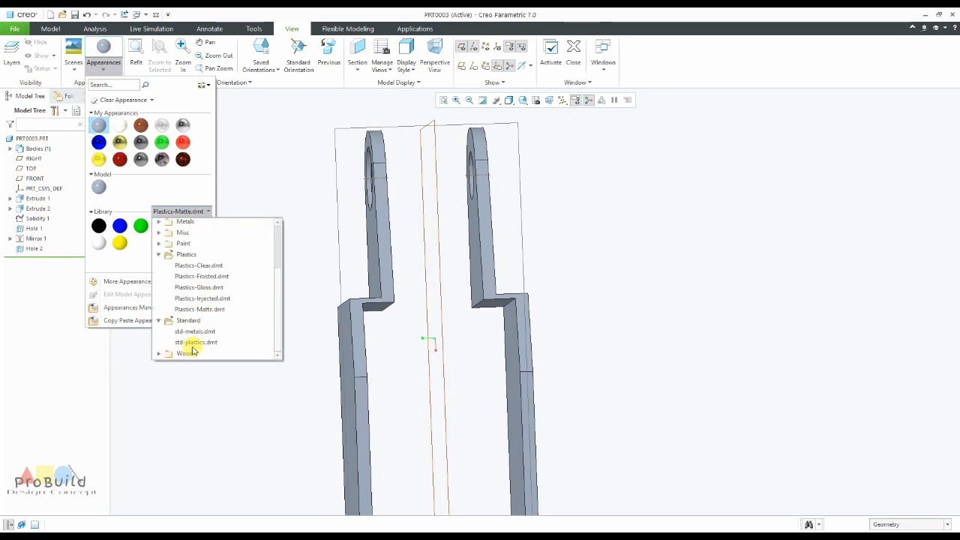
left_click(196, 332)
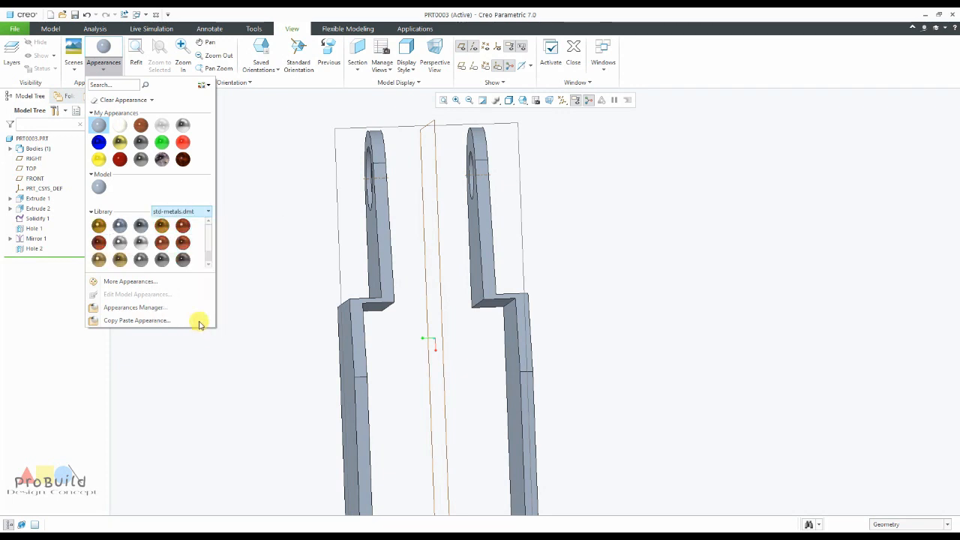
Apply a dark grey metal appearance from the std-metals.dmt library to the whole part
left_click(180, 261)
left_click(897, 524)
left_click(885, 516)
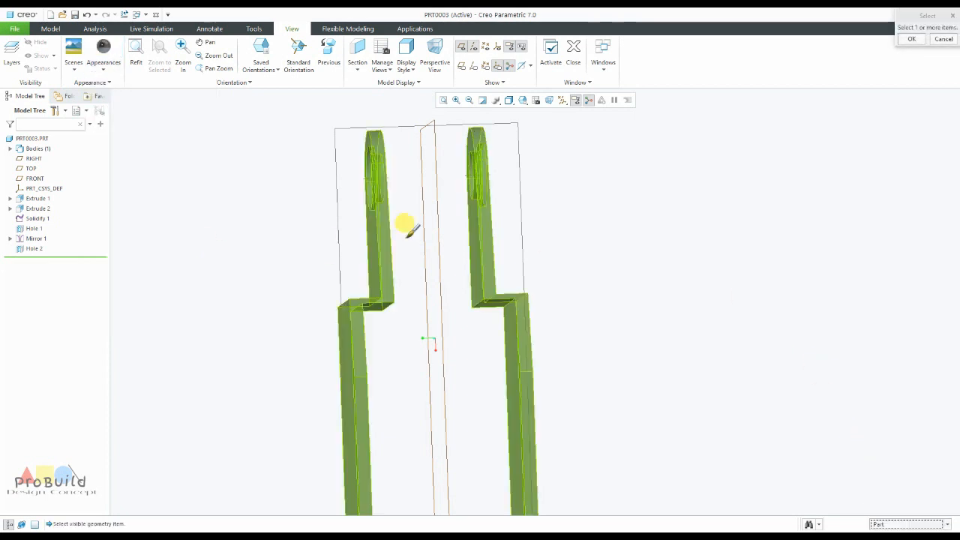
left_click(386, 216)
middle_click(399, 217)
scroll(405, 233, "up", 2)
middle_click_drag(405, 233, 441, 250)
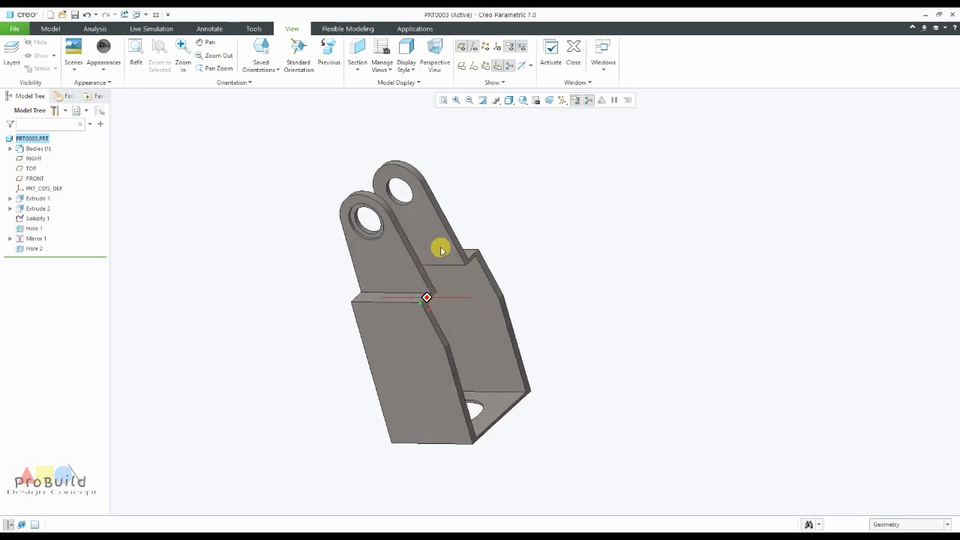
Check the bend radii in the drawing PDF, then start a round with radius 6 on one side wall's outer shoulder edge
key("alt+Tab")
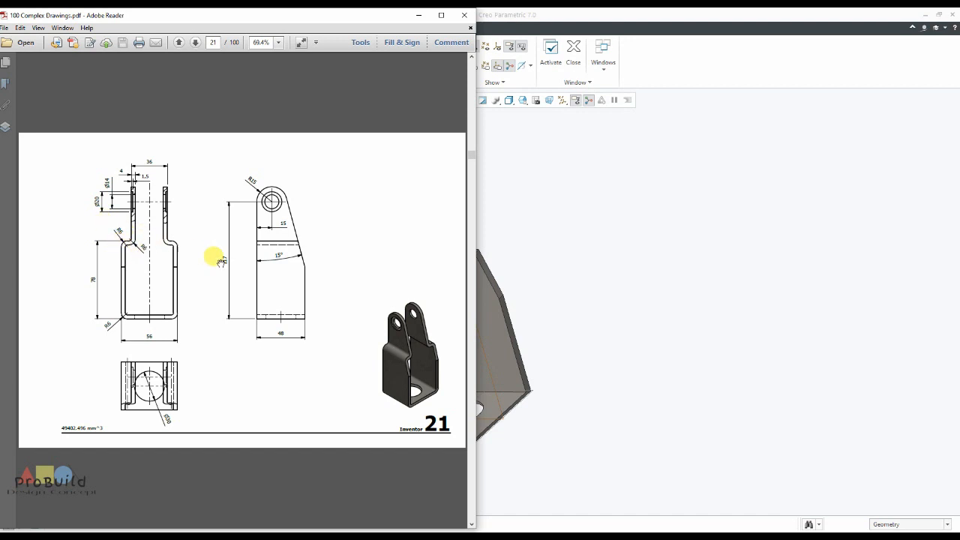
left_click(562, 238)
middle_click_drag(557, 232, 291, 97)
left_click(50, 28)
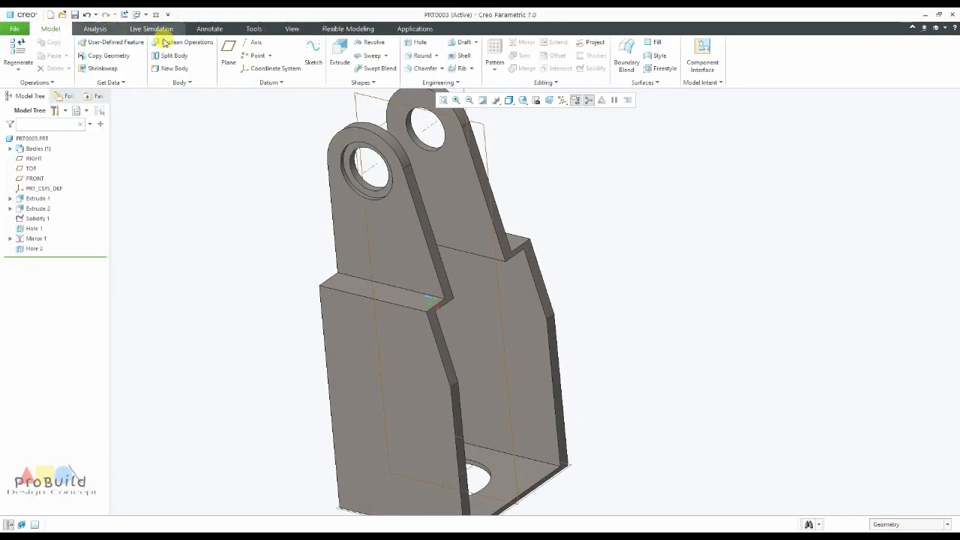
left_click(424, 60)
scroll(409, 315, "down", 3)
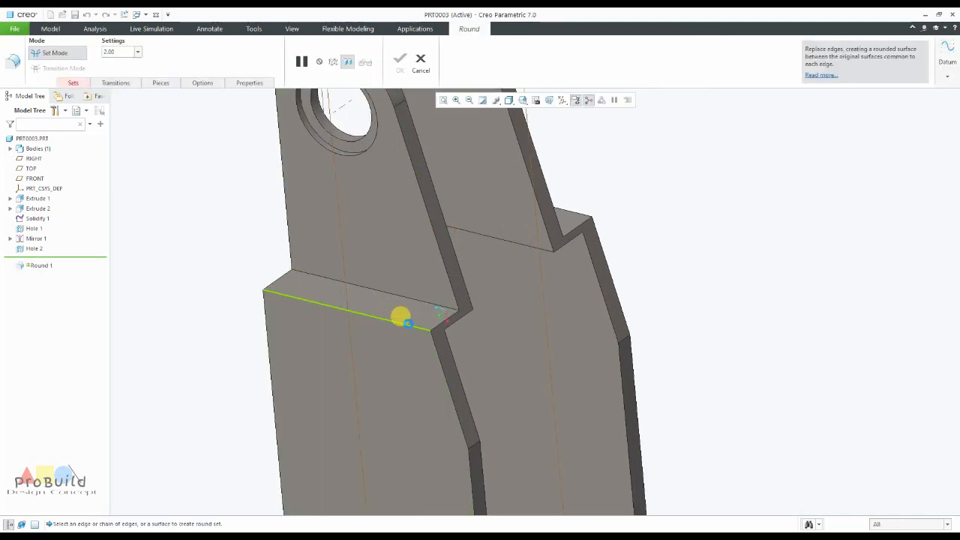
left_click(399, 319)
type("6")
key("Return")
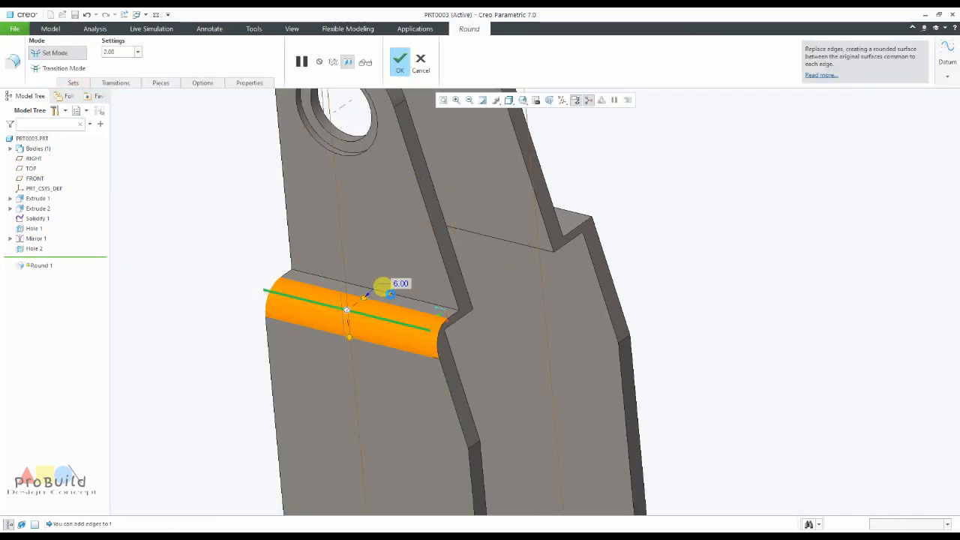
Add the remaining shoulder bend edges on both side walls to the radius 6 round set and complete the round
mouse_move(392, 298)
middle_mouse_down()
mouse_move(416, 337)
mouse_move(344, 311)
mouse_move(319, 289)
mouse_move(365, 275)
mouse_move(418, 348)
middle_mouse_up()
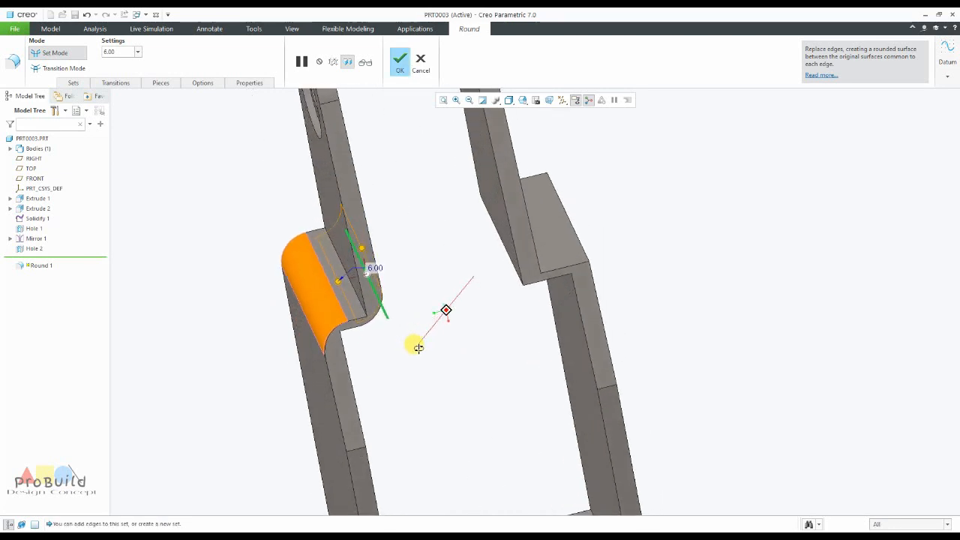
left_click(521, 264, "ctrl")
middle_click_drag(594, 268, 534, 287)
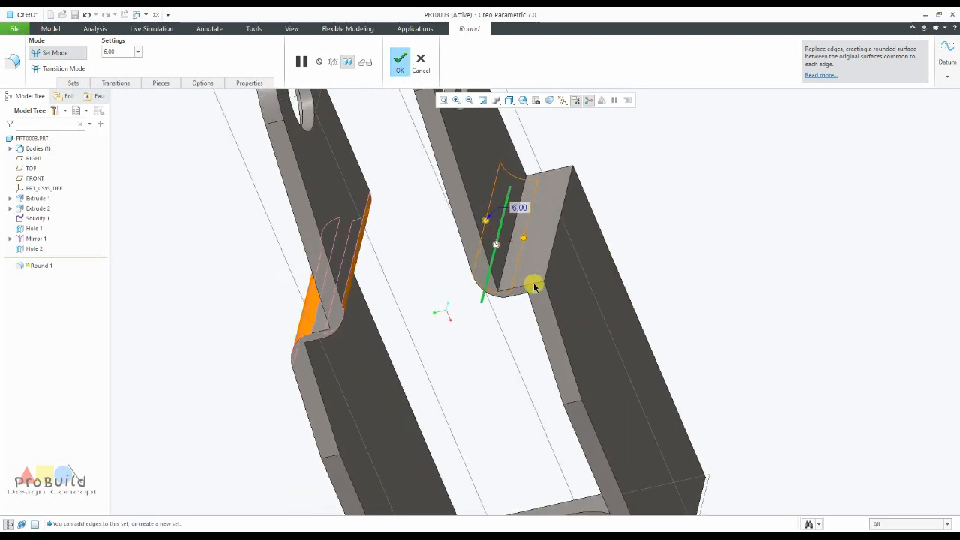
scroll(491, 330, "up", 5)
middle_click_drag(495, 348, 598, 313)
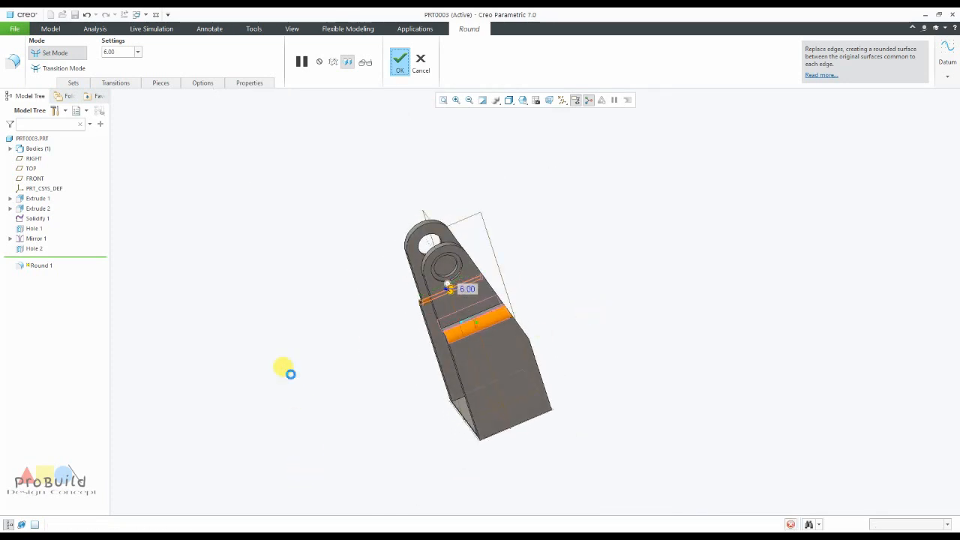
scroll(379, 403, "down", 3)
left_click(379, 428)
middle_click_drag(380, 429, 403, 401)
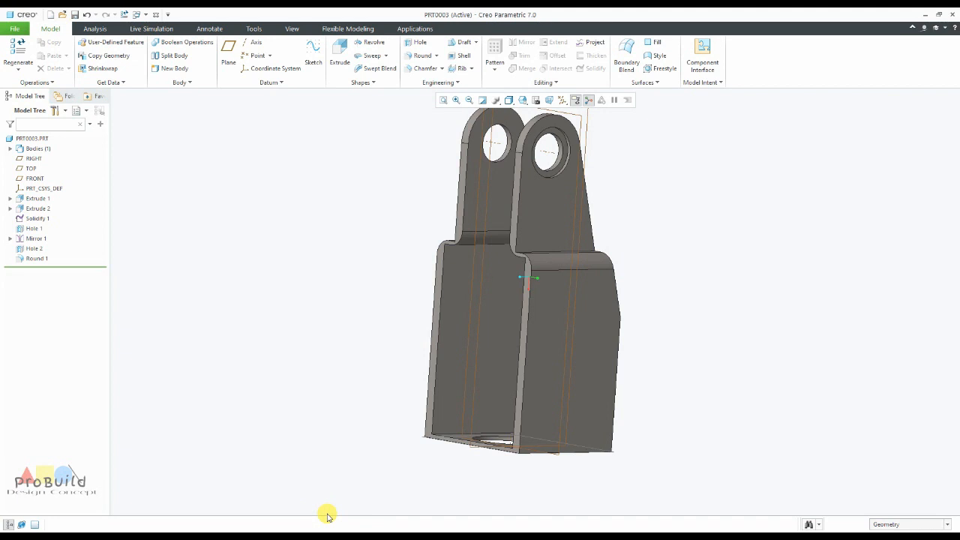
scroll(327, 515, "down", 2)
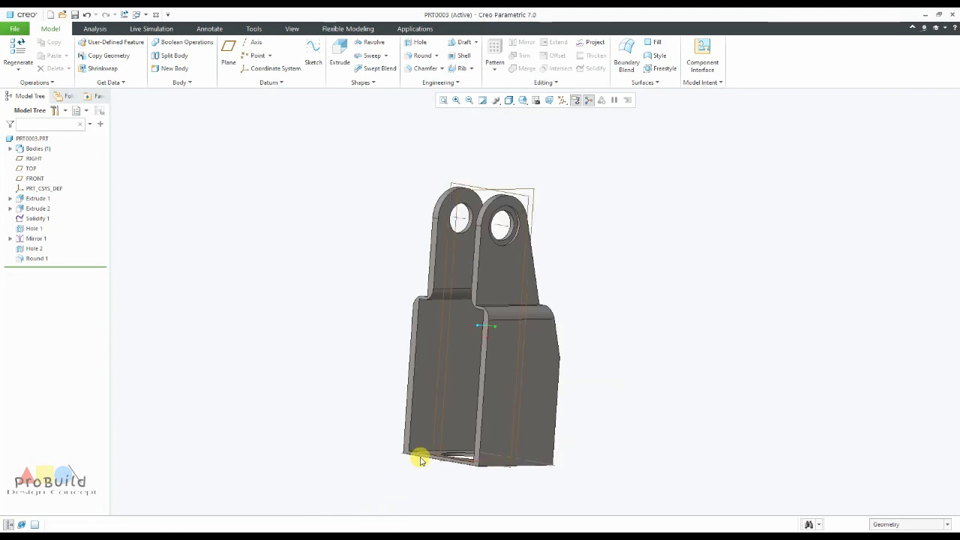
middle_click_drag(504, 408, 450, 482)
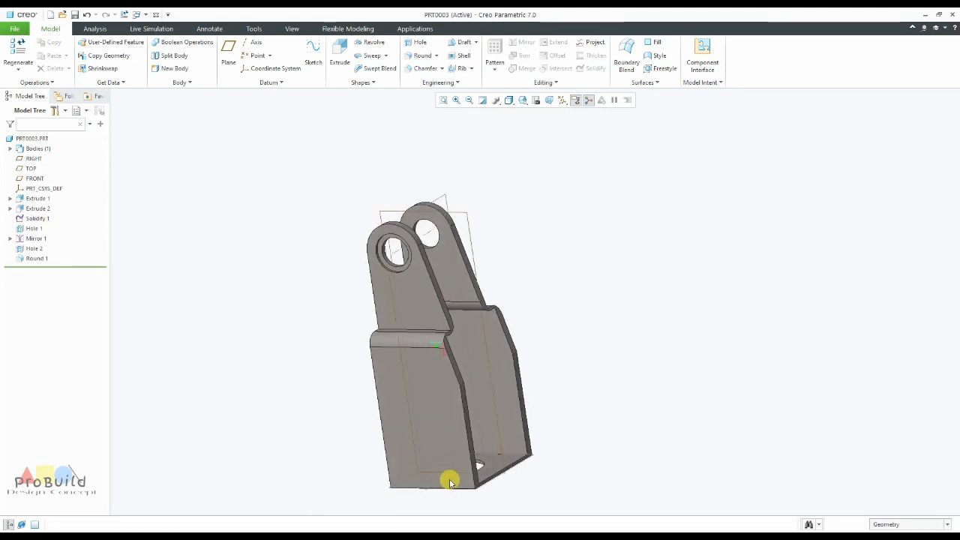
scroll(422, 488, "up", 2)
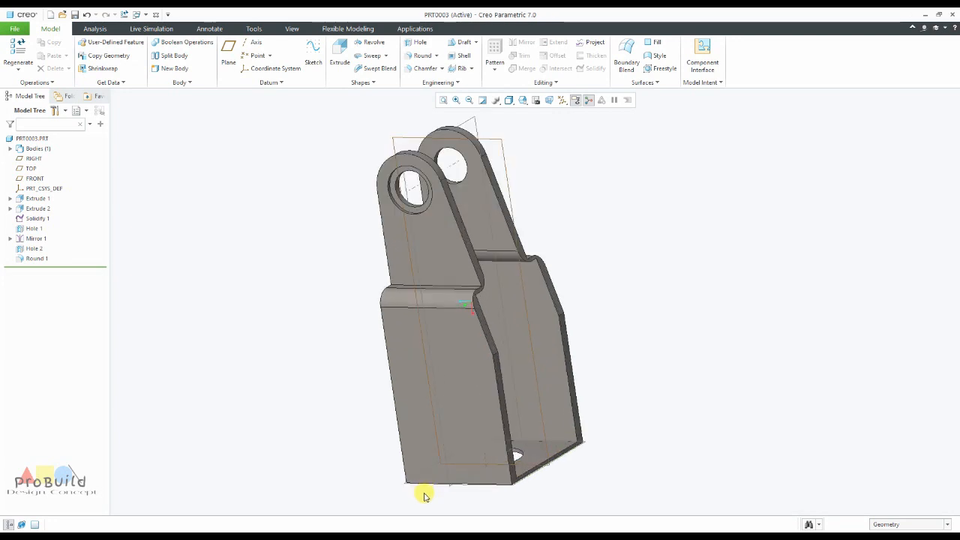